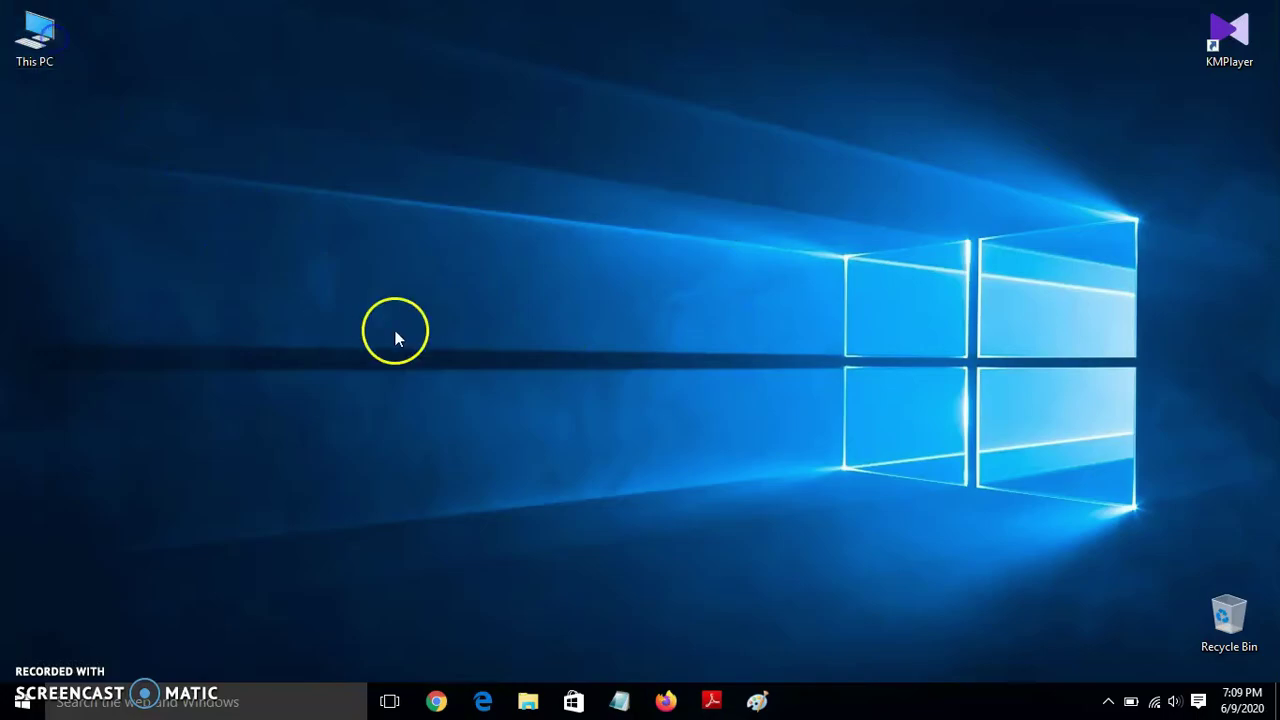
# - Browse to F:\1. S.A.I\1. S.A.I - ManSer\1. Tender Work\0.1 DataBse and open database 31
pyautogui.doubleClick(688, 288)
pyautogui.doubleClick(206, 117)
pyautogui.click(252, 117)
pyautogui.doubleClick(252, 117)
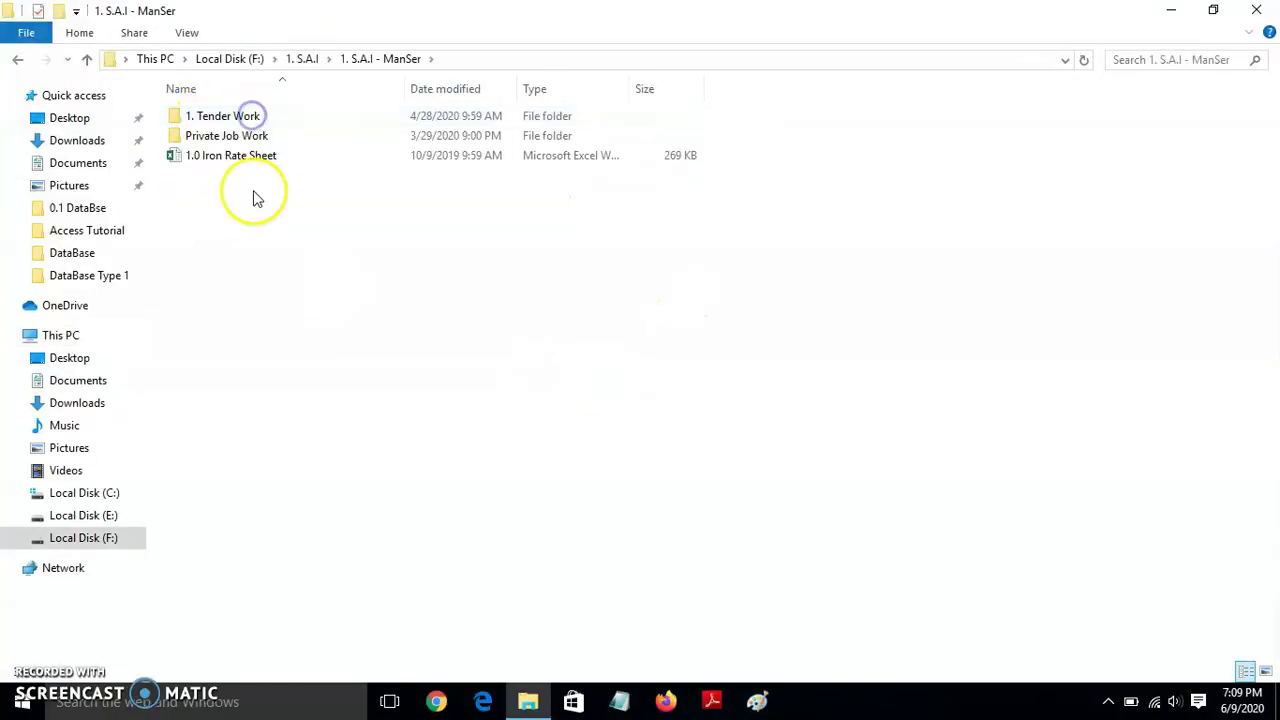
pyautogui.doubleClick(243, 117)
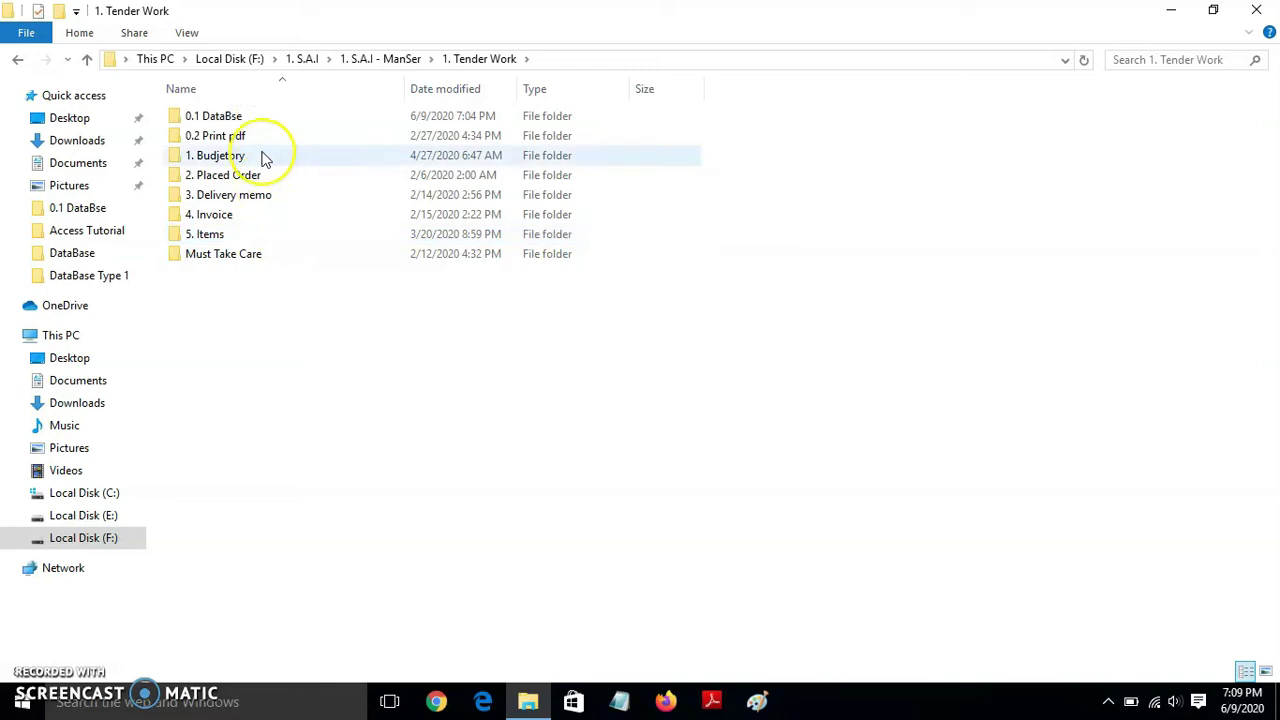
pyautogui.doubleClick(250, 118)
pyautogui.doubleClick(214, 157)
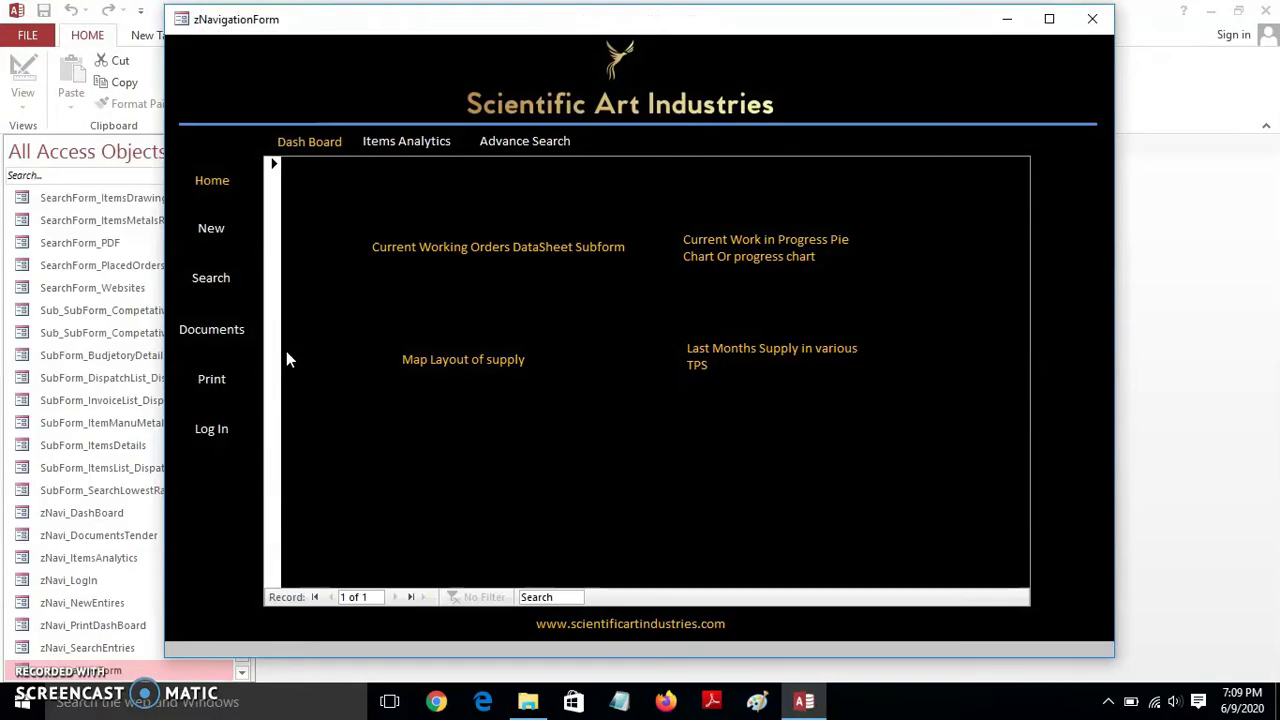
# - Close the zNavigationForm dashboard and activation notice, review the object list, then close database 31
pyautogui.click(1092, 19)
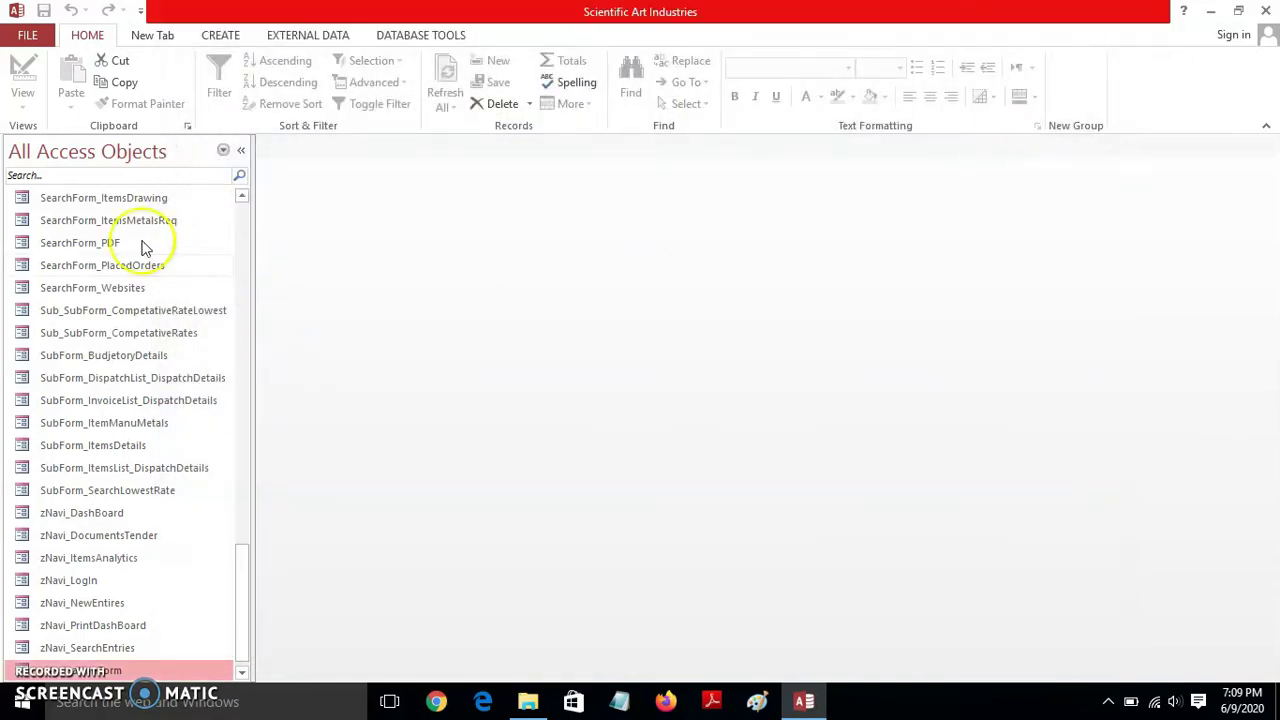
pyautogui.click(821, 532)
pyautogui.moveTo(240, 608); pyautogui.dragTo(254, 257)
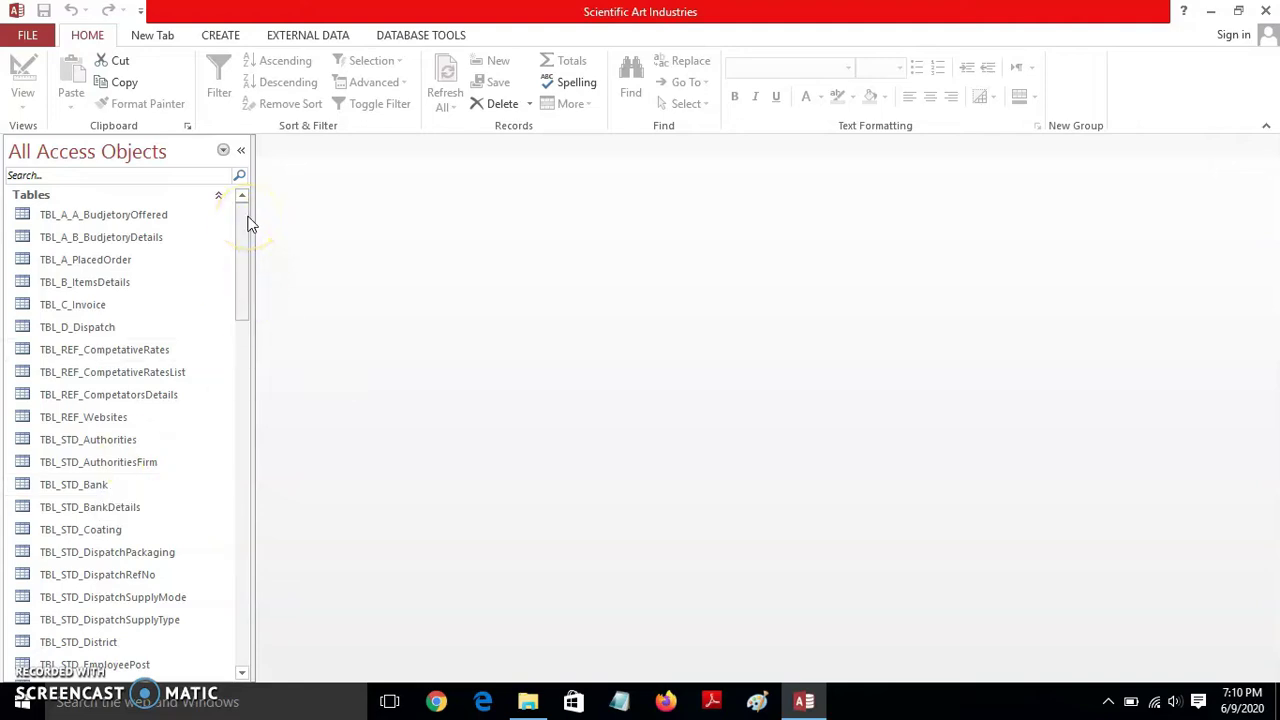
pyautogui.moveTo(241, 218); pyautogui.dragTo(236, 175)
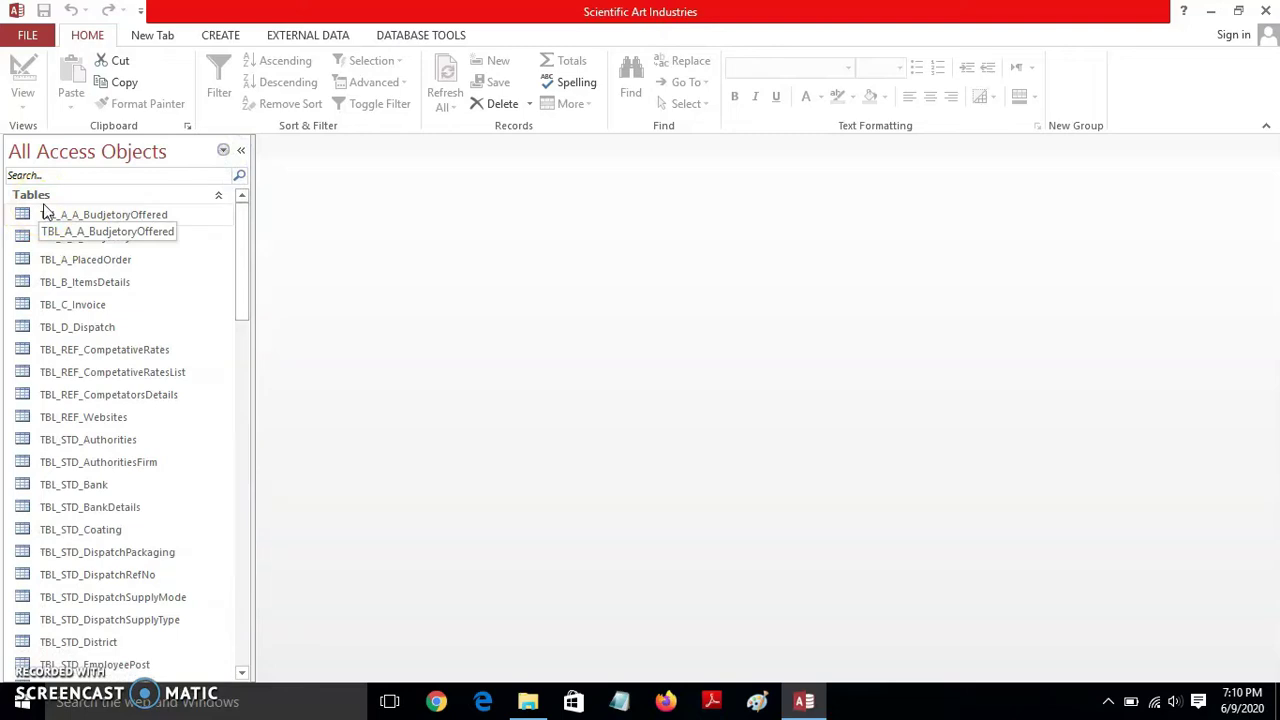
pyautogui.moveTo(242, 232)
pyautogui.mouseDown()
pyautogui.moveTo(232, 527)
pyautogui.moveTo(254, 237)
pyautogui.mouseUp()
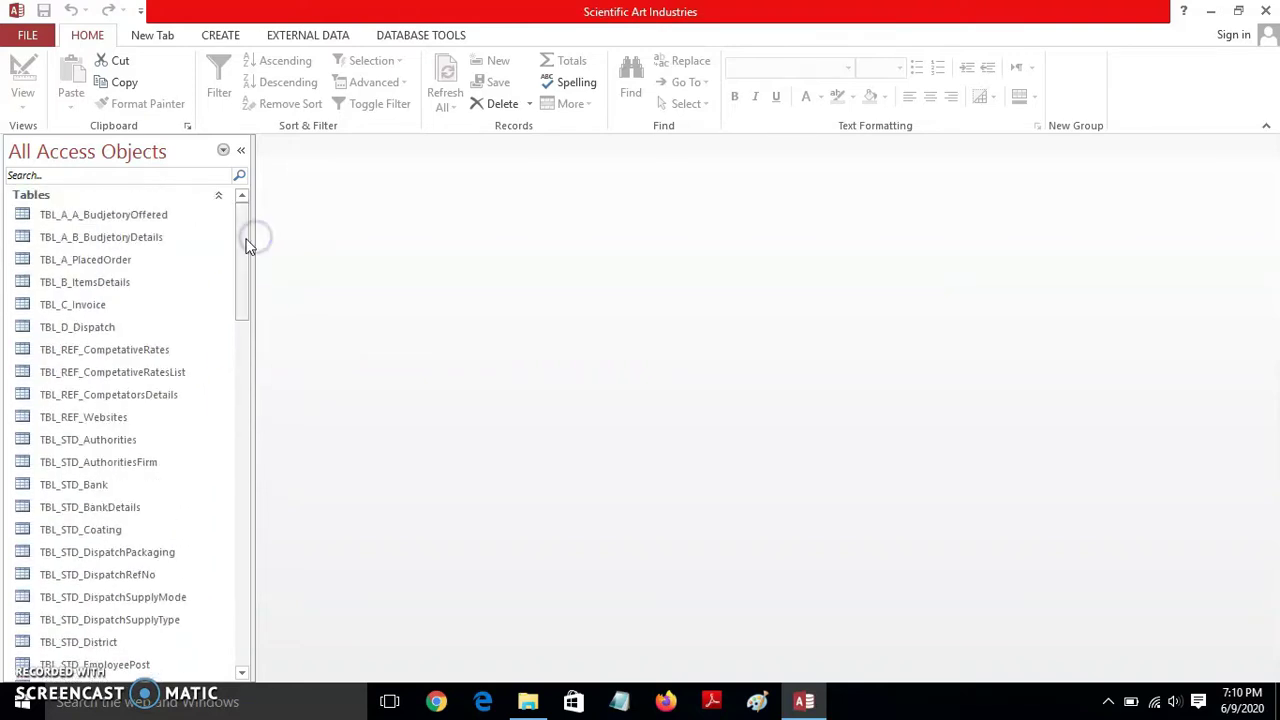
pyautogui.click(1266, 11)
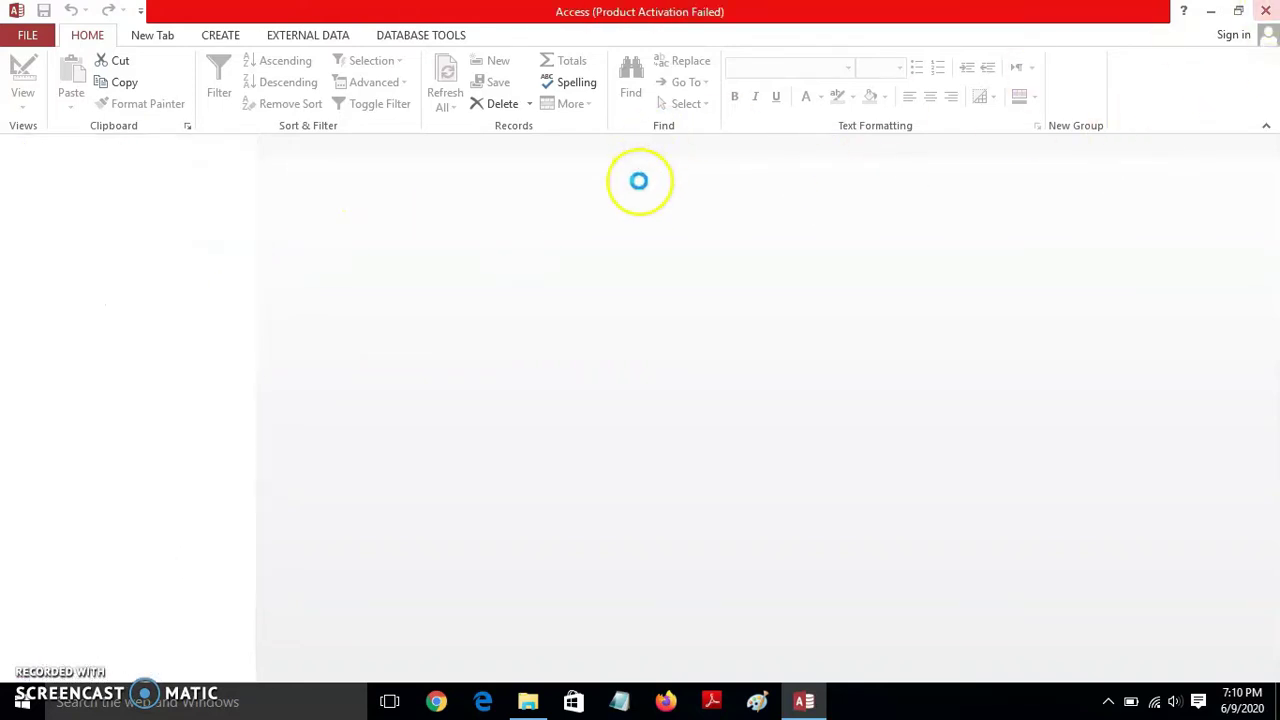
pyautogui.click(193, 160)
pyautogui.doubleClick(193, 160)
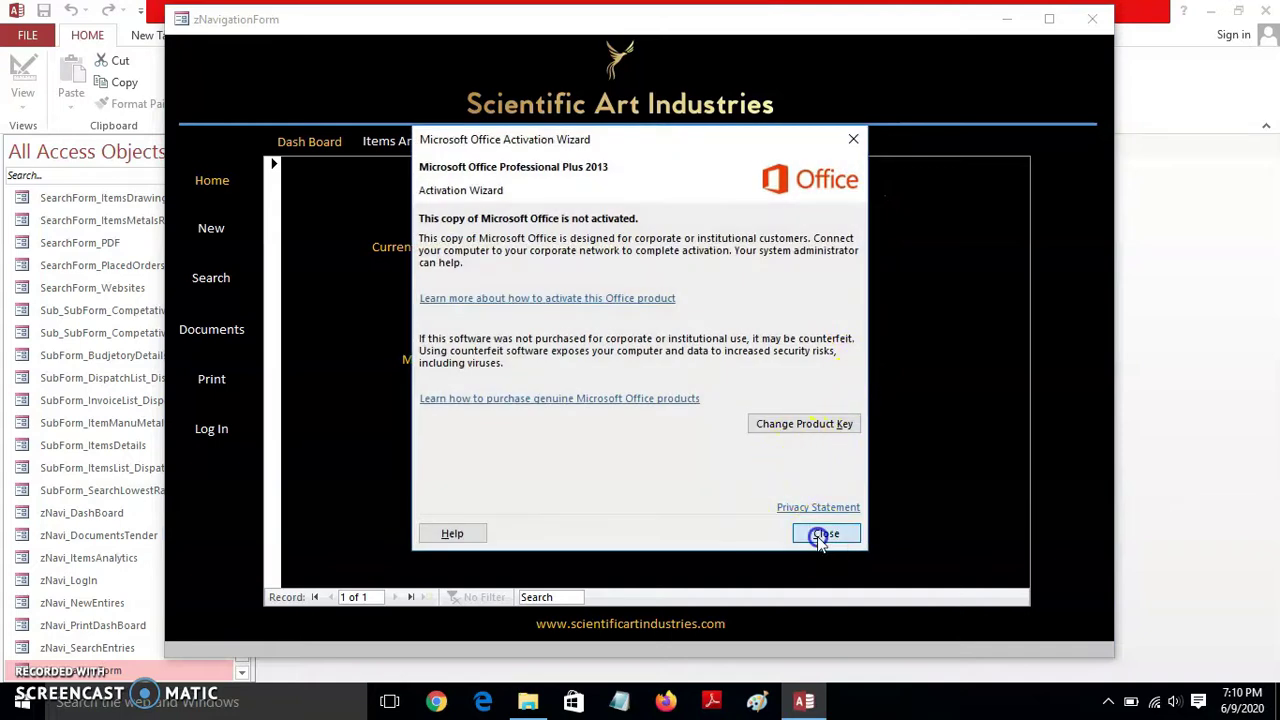
pyautogui.click(823, 531)
pyautogui.click(438, 145)
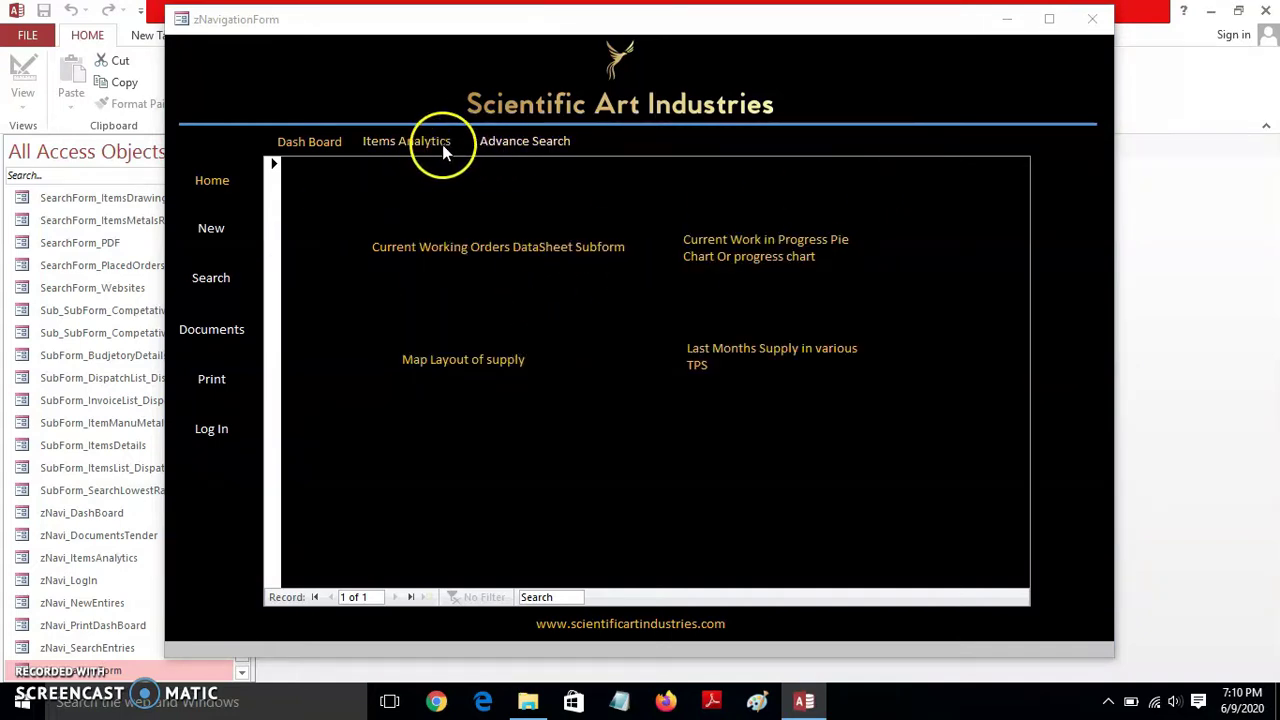
pyautogui.click(224, 230)
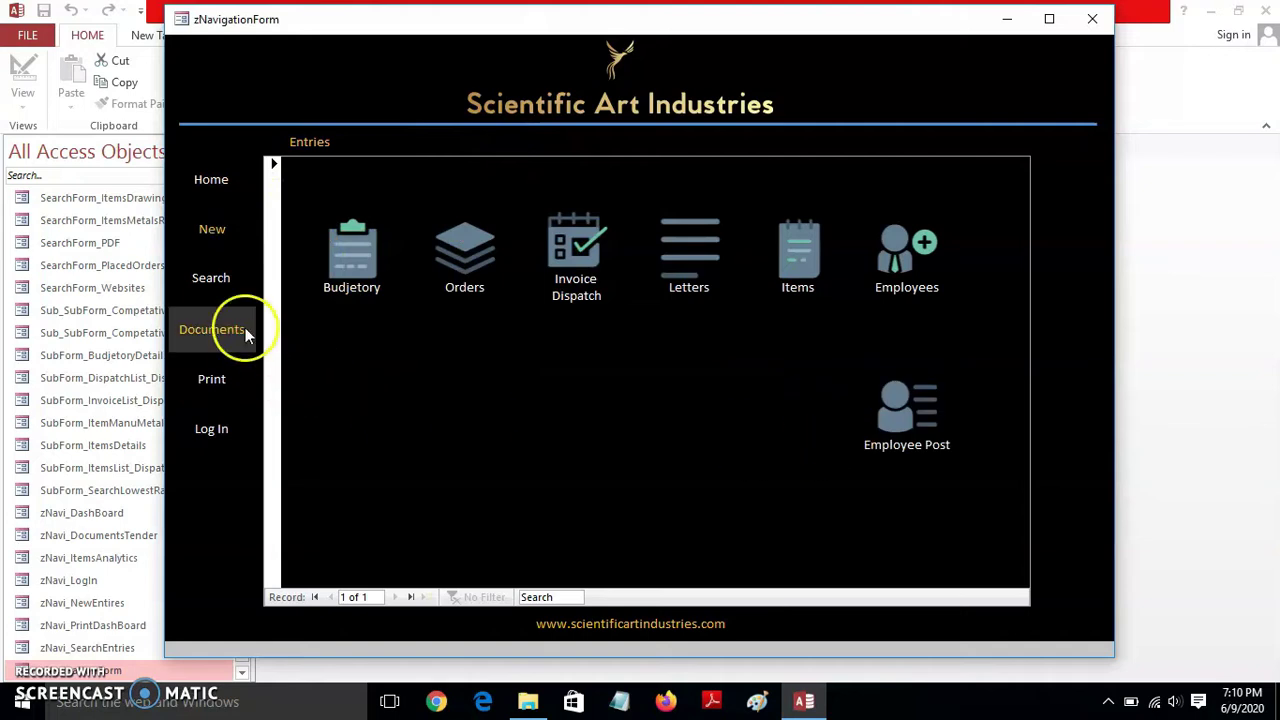
pyautogui.click(214, 278)
pyautogui.click(222, 186)
pyautogui.click(517, 141)
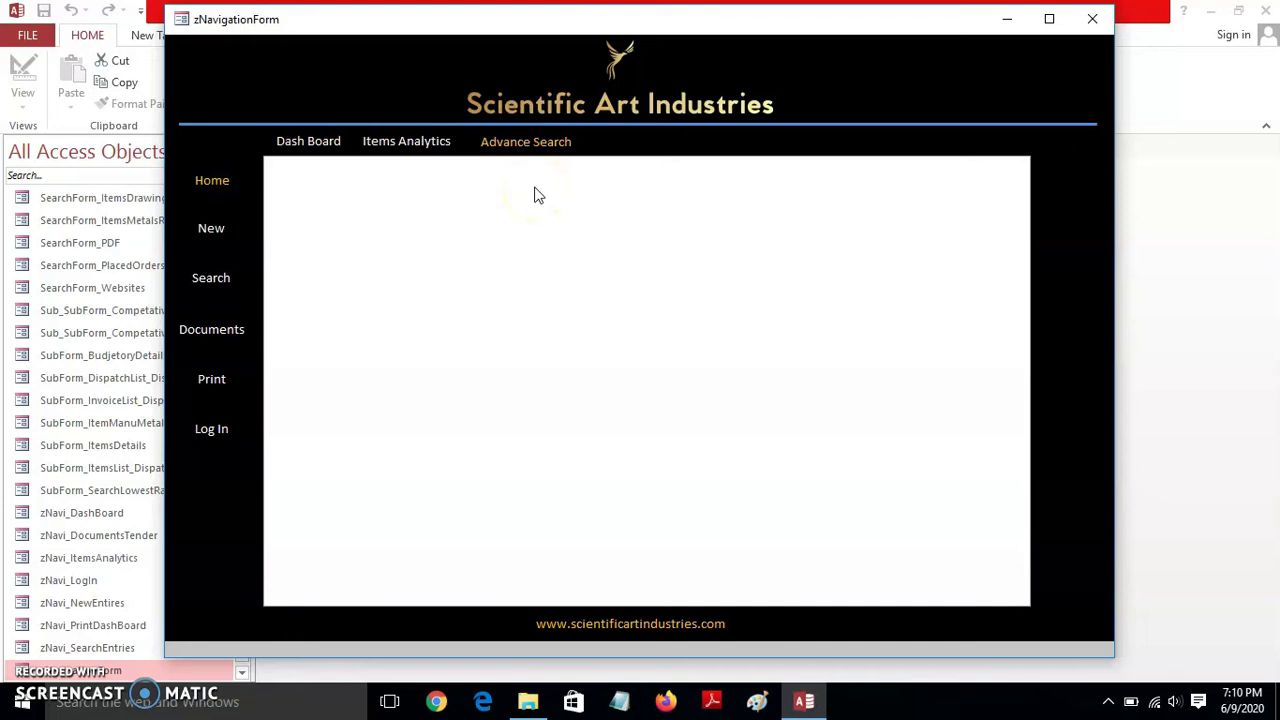
pyautogui.click(1092, 19)
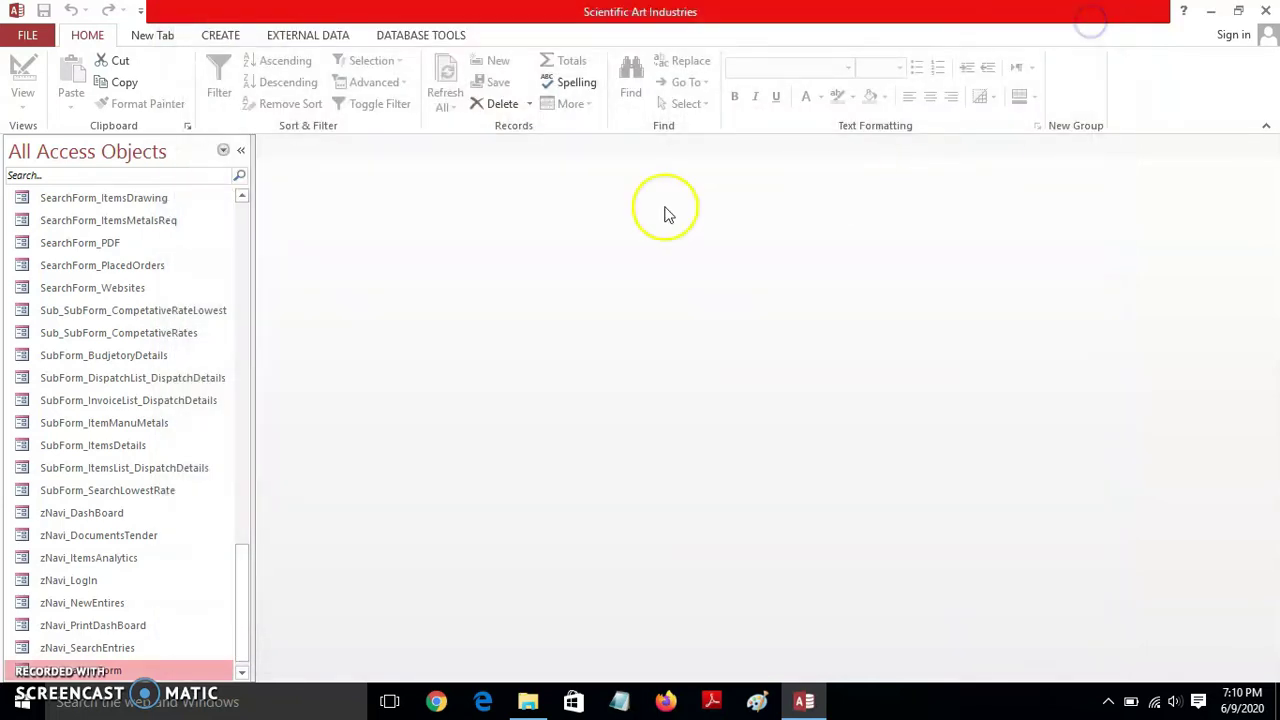
# - Exit Access and navigate File Explorer to the DataBase folder on drive E:
pyautogui.click(1265, 11)
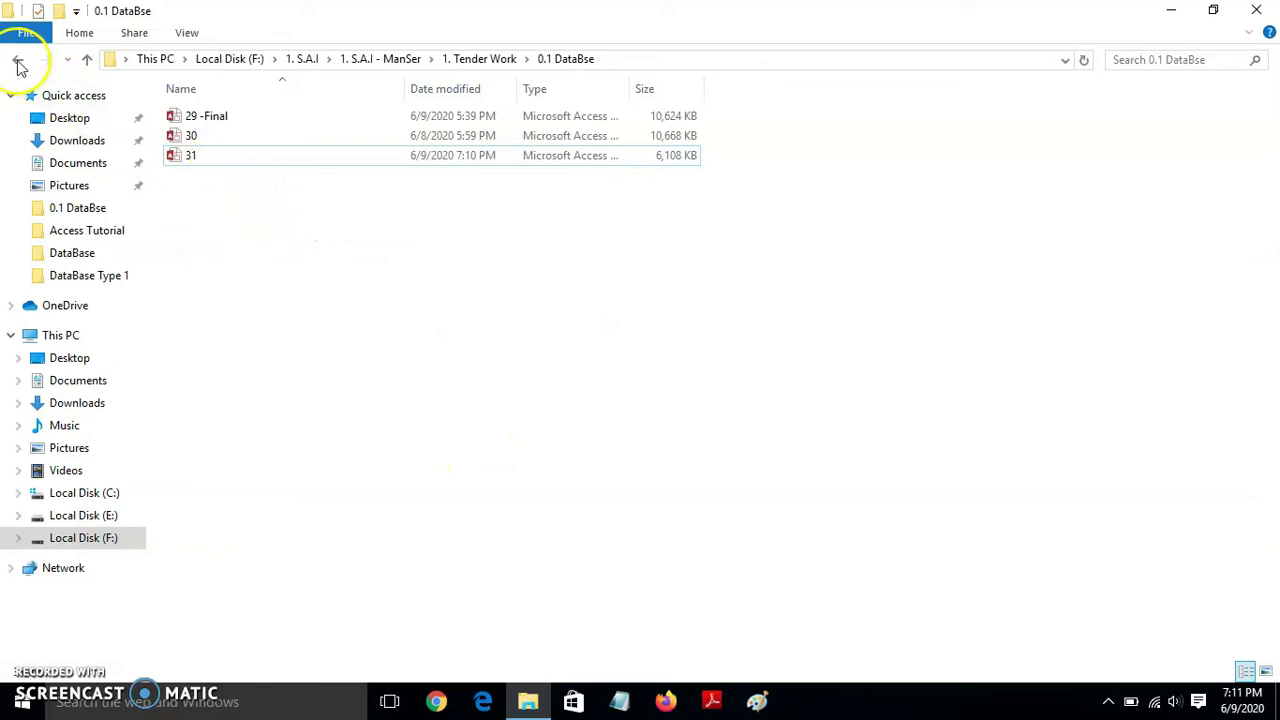
pyautogui.click(18, 62)
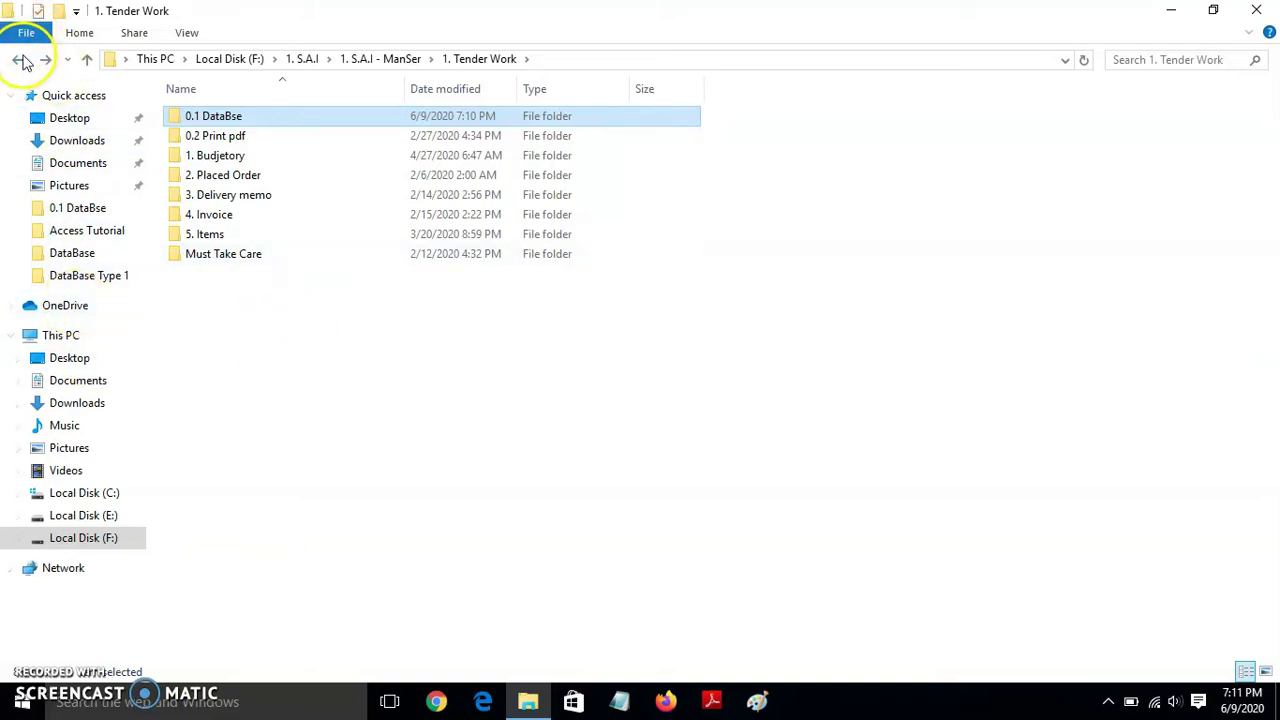
pyautogui.click(1256, 10)
pyautogui.doubleClick(35, 38)
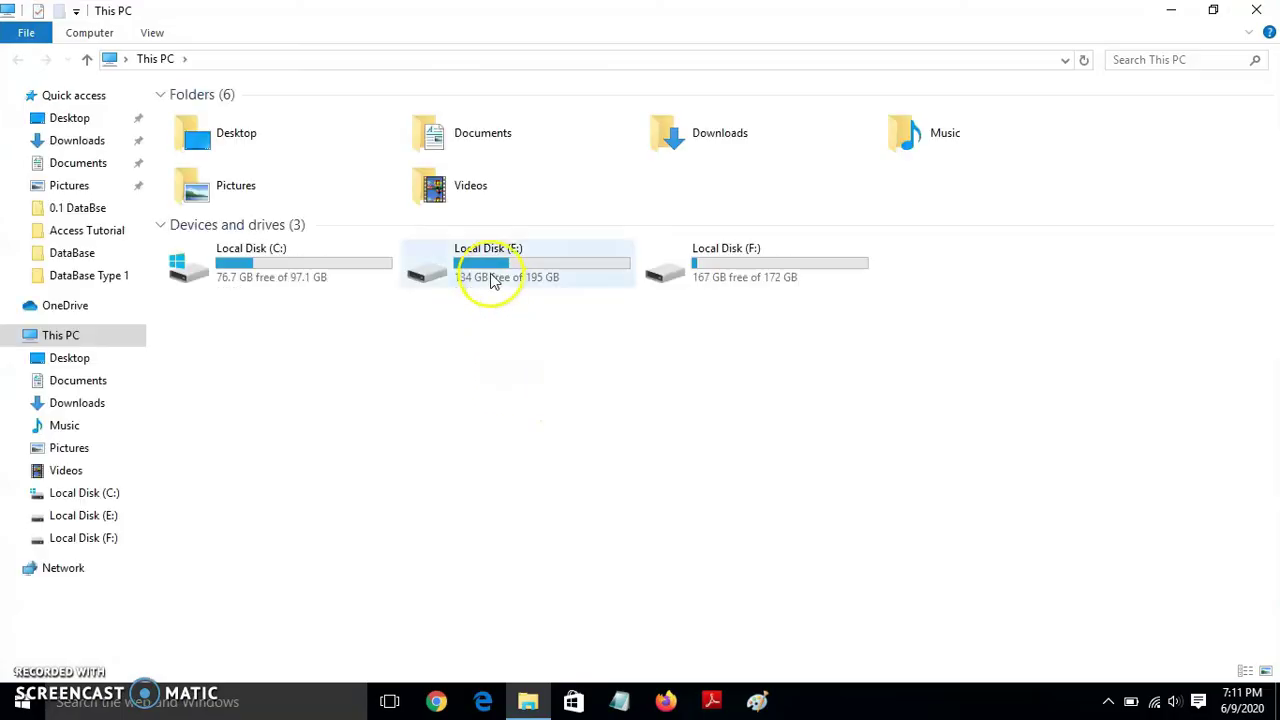
pyautogui.doubleClick(490, 280)
pyautogui.doubleClick(306, 160)
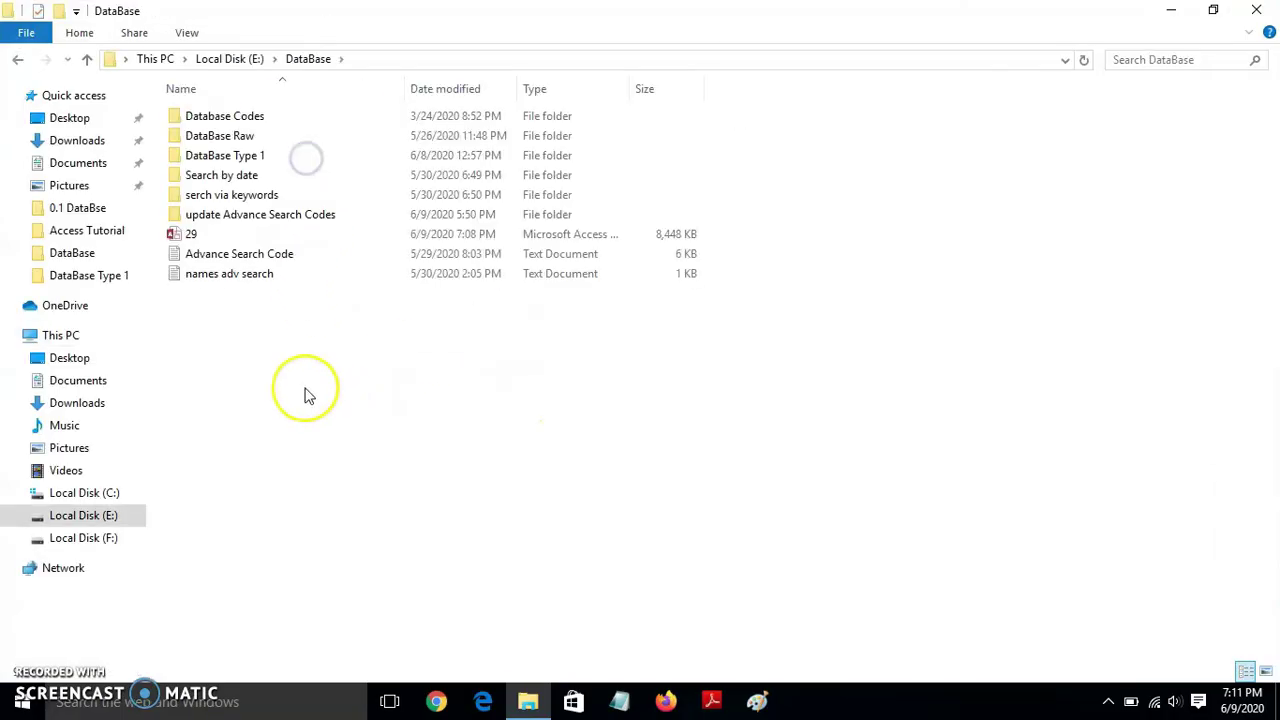
pyautogui.click(216, 234)
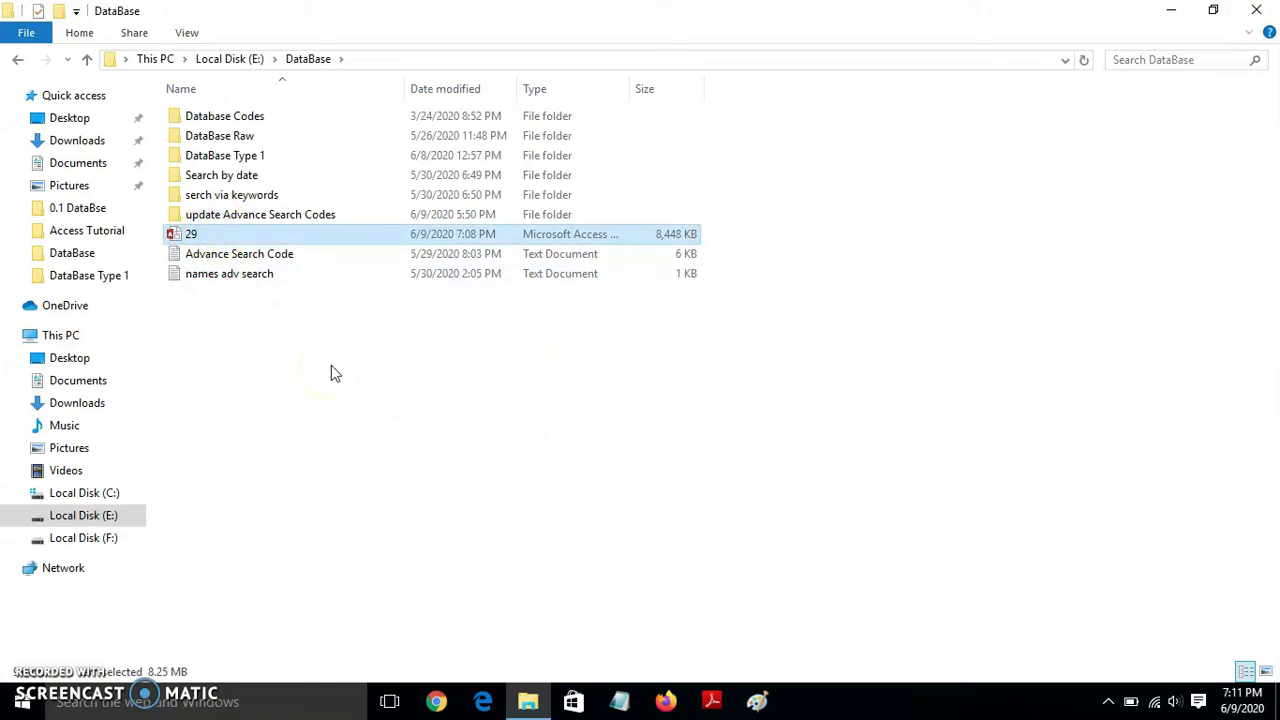
pyautogui.doubleClick(200, 238)
pyautogui.doubleClick(198, 242)
# - Create a new Microsoft Access Database named BackEndSAI in E:\DataBase and open it
pyautogui.rightClick(243, 334)
pyautogui.click(419, 563)
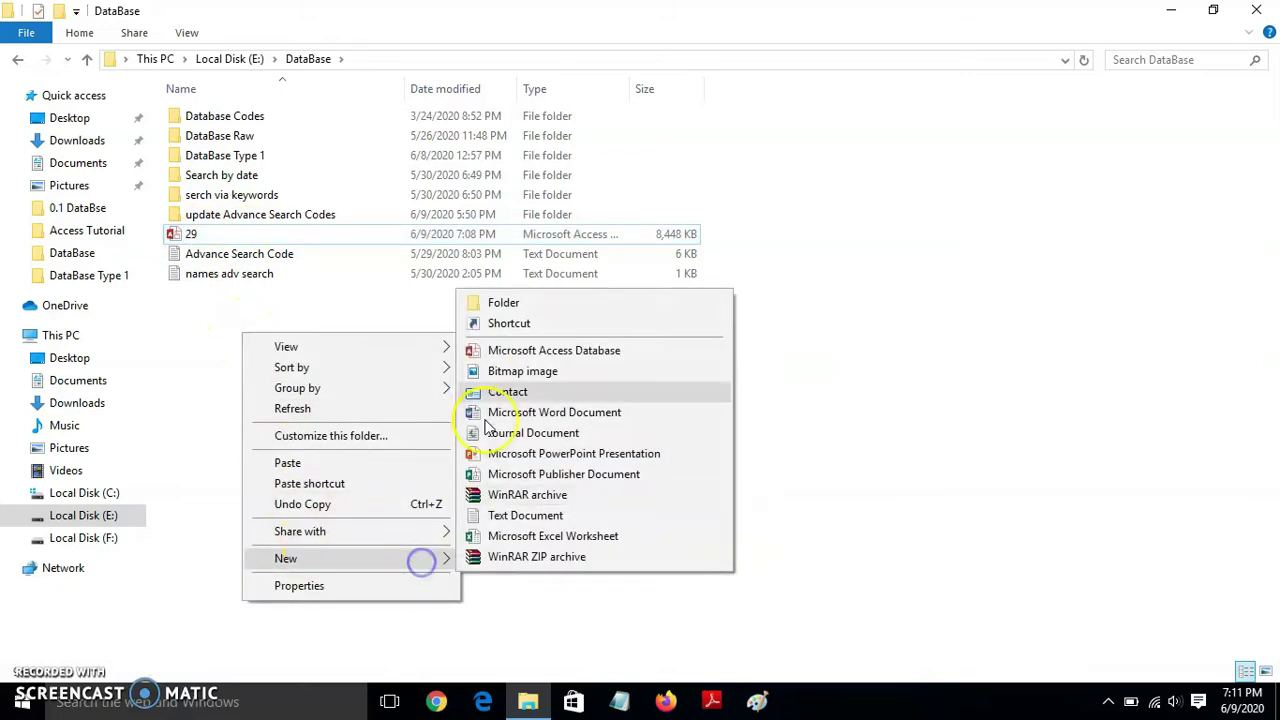
pyautogui.click(504, 345)
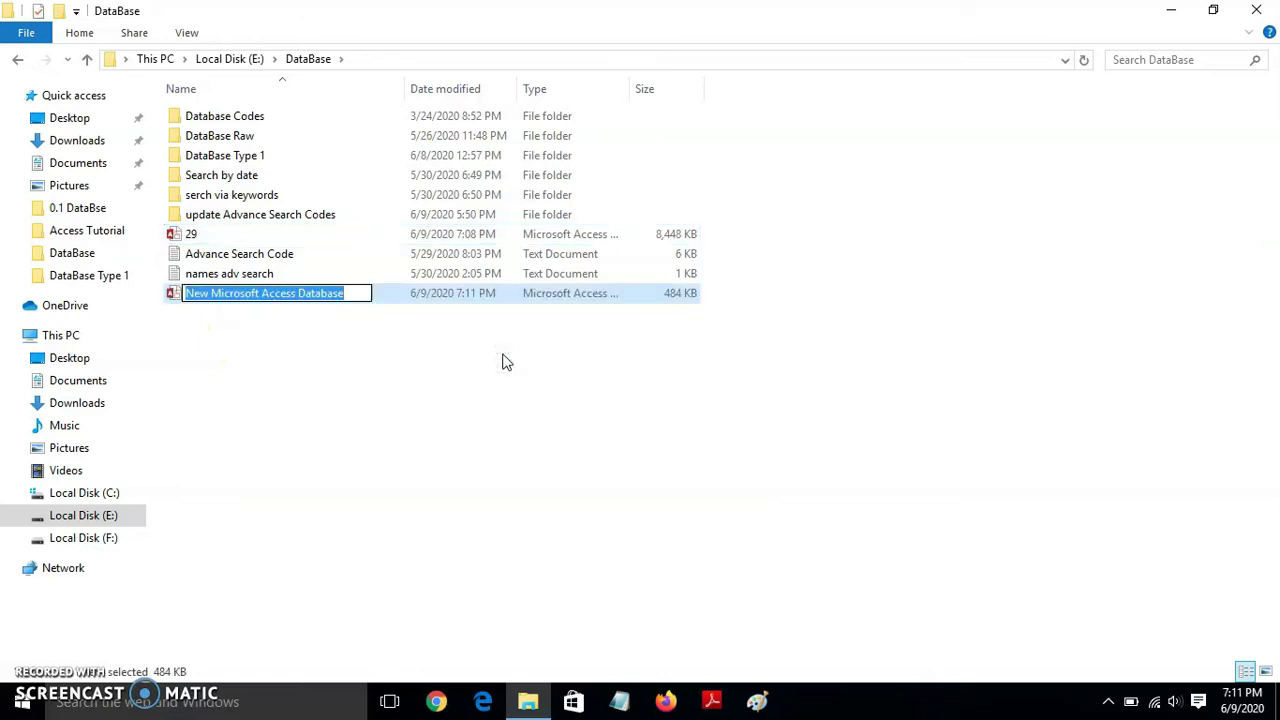
pyautogui.write('BackEn')
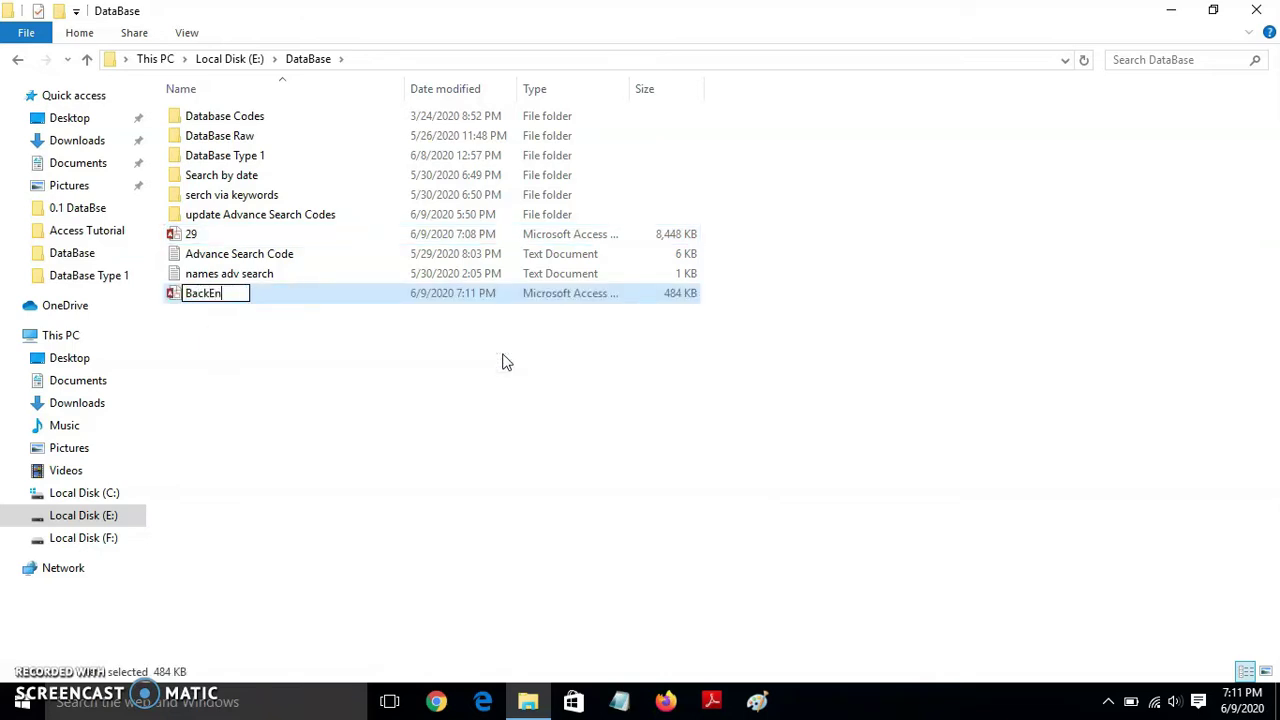
pyautogui.write('dSAI')
pyautogui.click(266, 330)
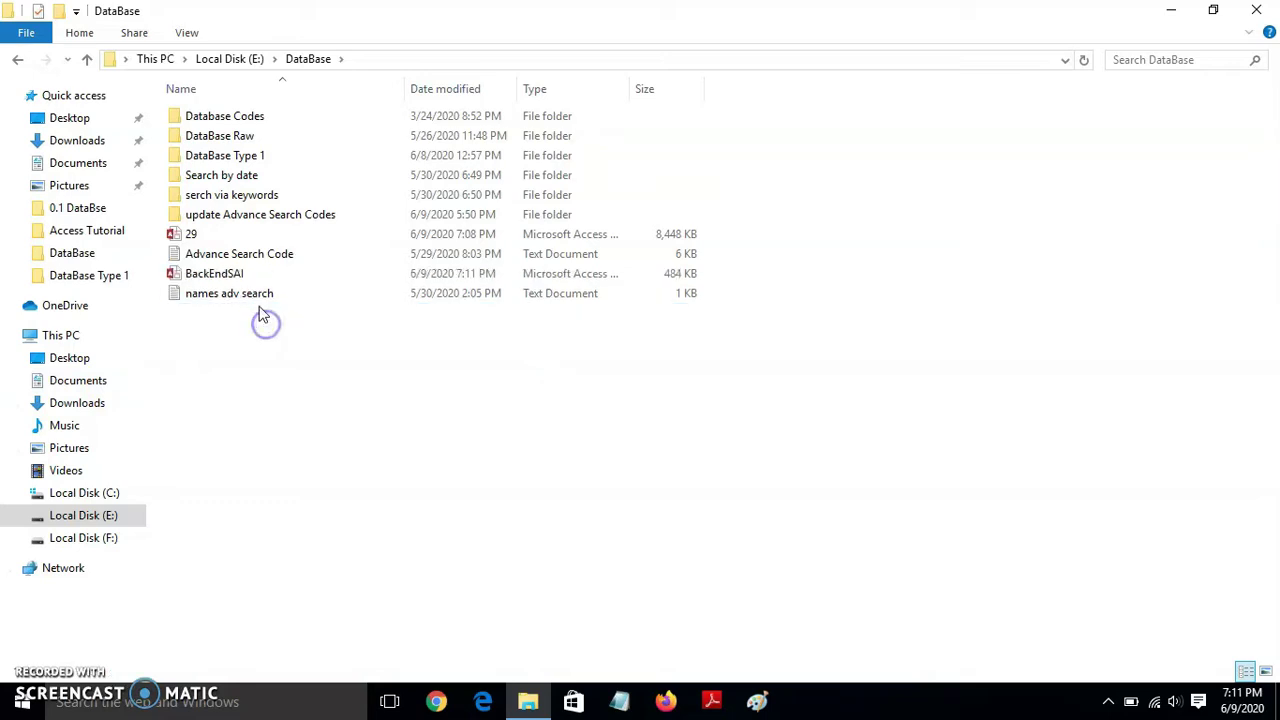
pyautogui.click(240, 276)
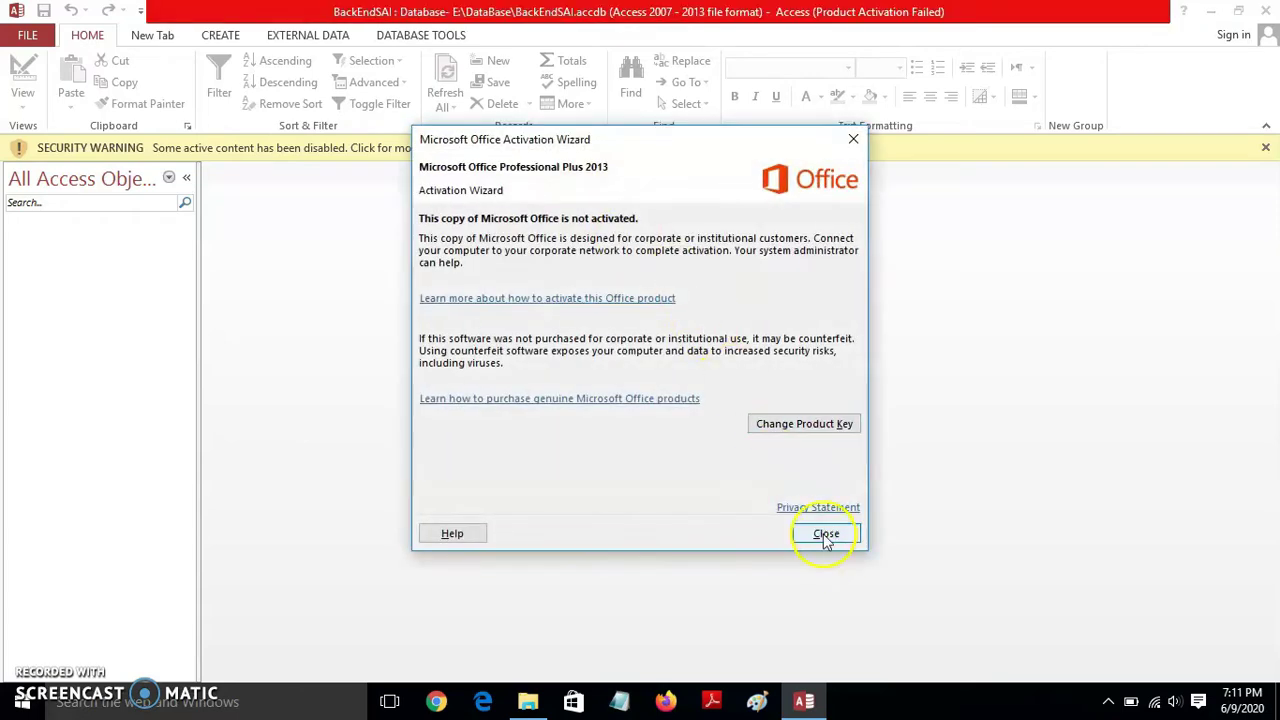
# - Dismiss the activation notice in BackEndSAI and show the External Data ribbon options
pyautogui.click(826, 534)
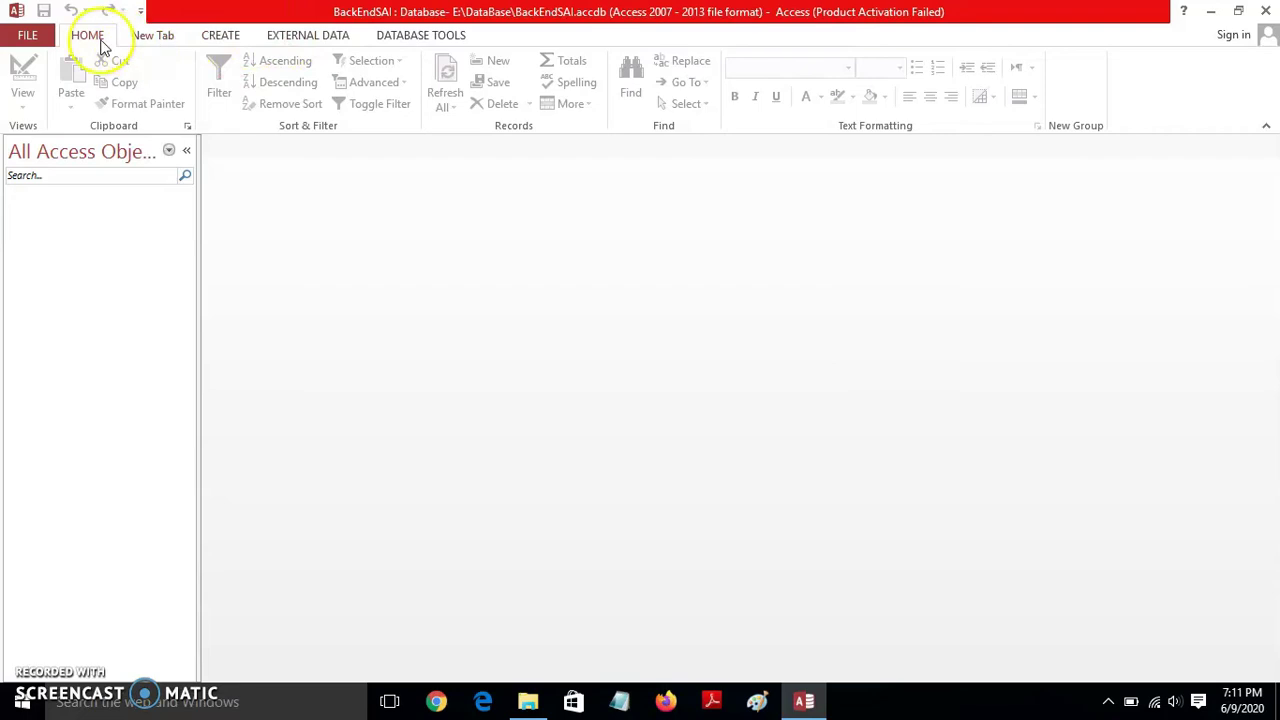
pyautogui.click(218, 38)
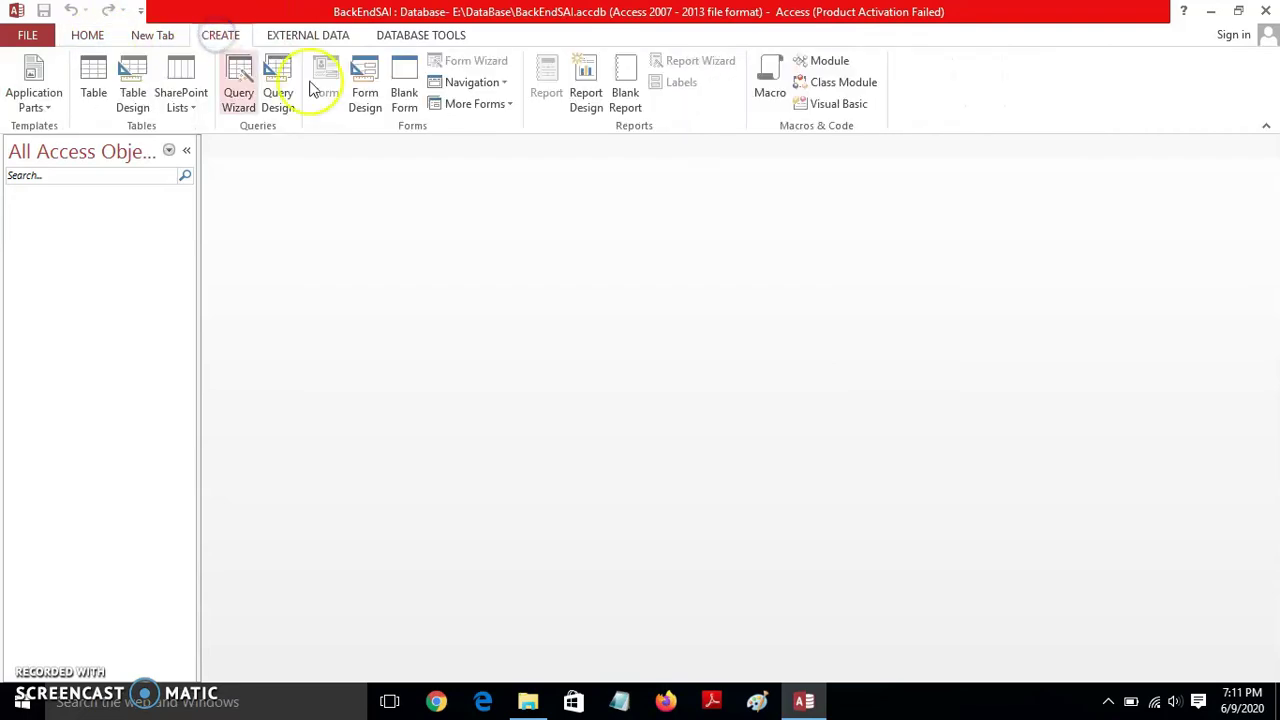
pyautogui.click(296, 40)
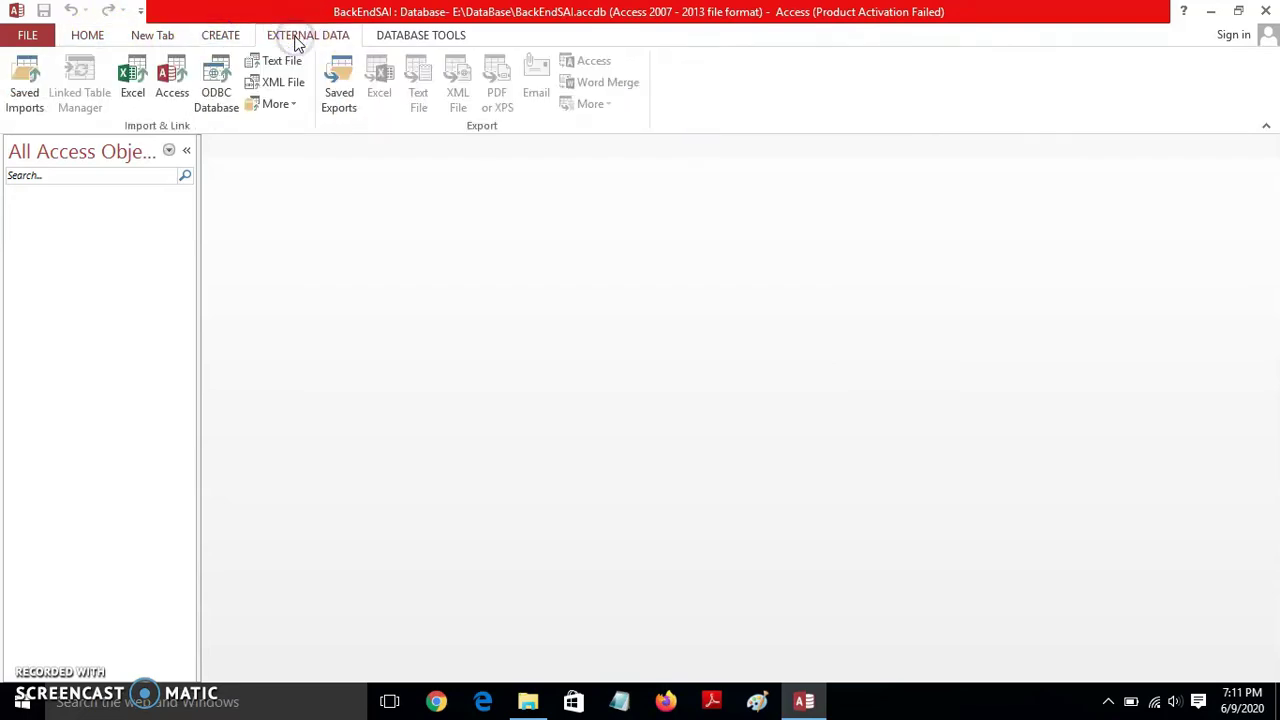
# - Start an Access database import using E:\DataBase\29.accdb as the source file
pyautogui.click(174, 90)
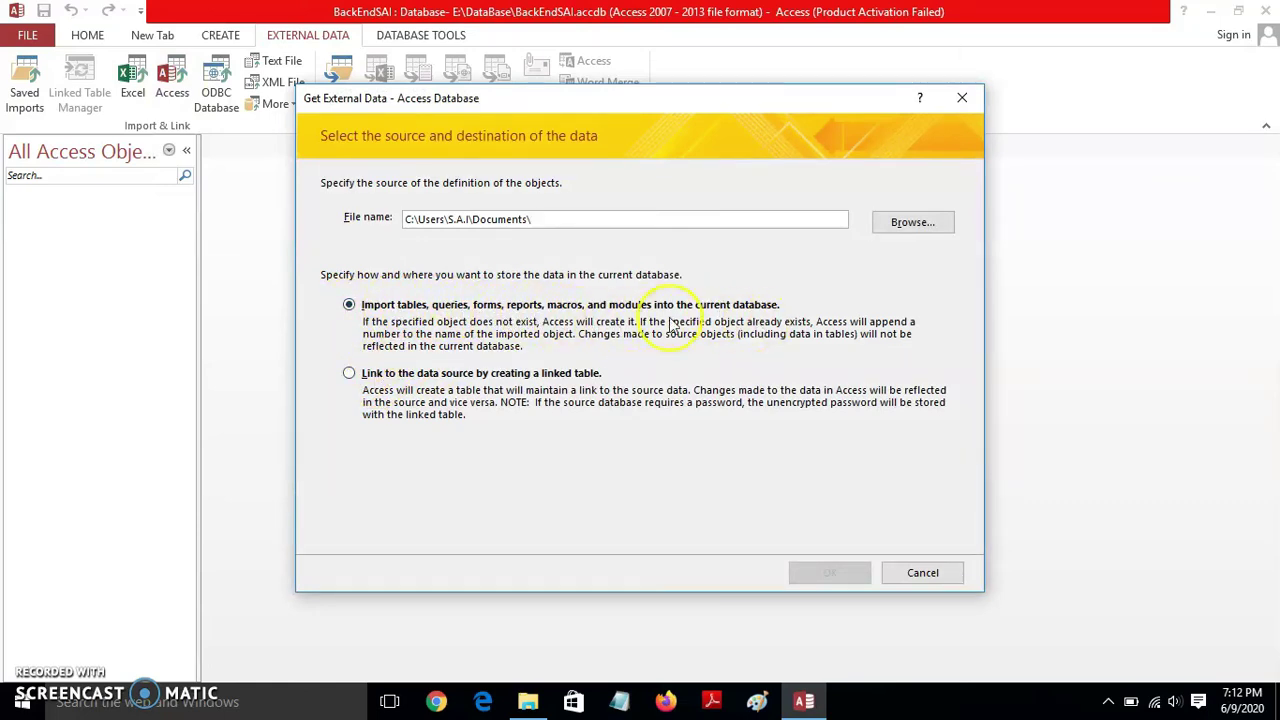
pyautogui.click(895, 225)
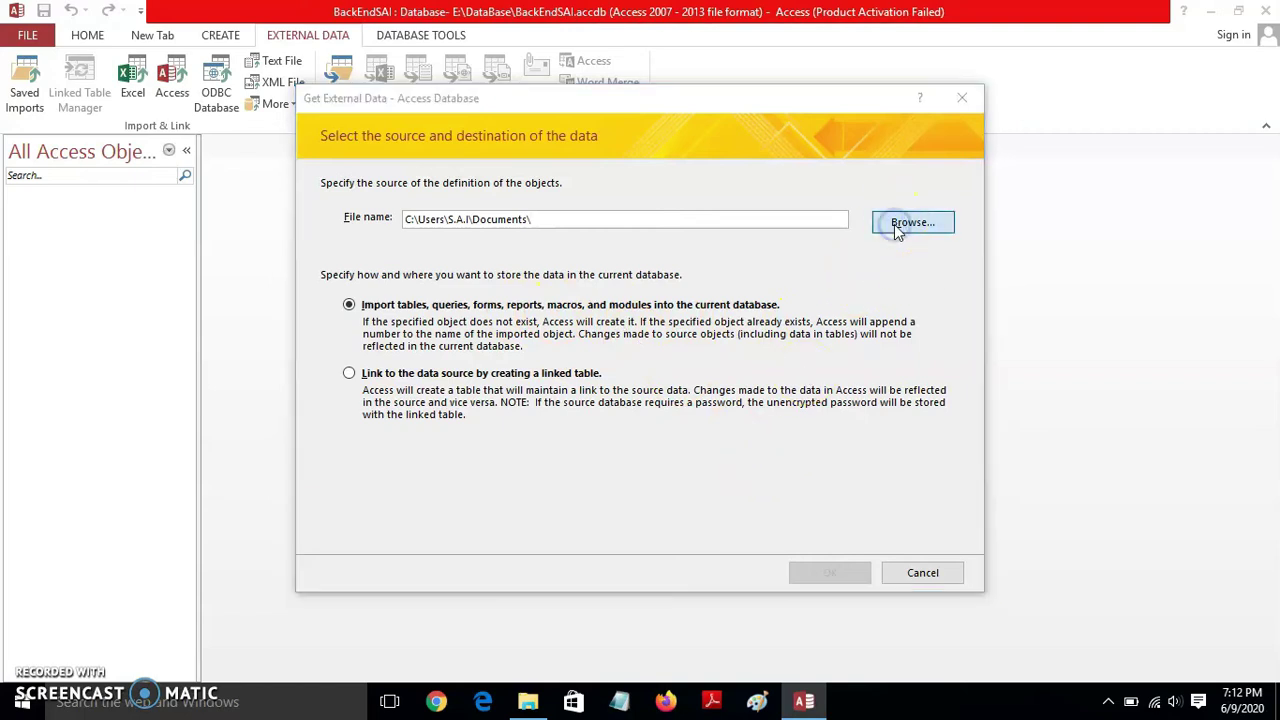
pyautogui.scroll(-3, 445, 330)
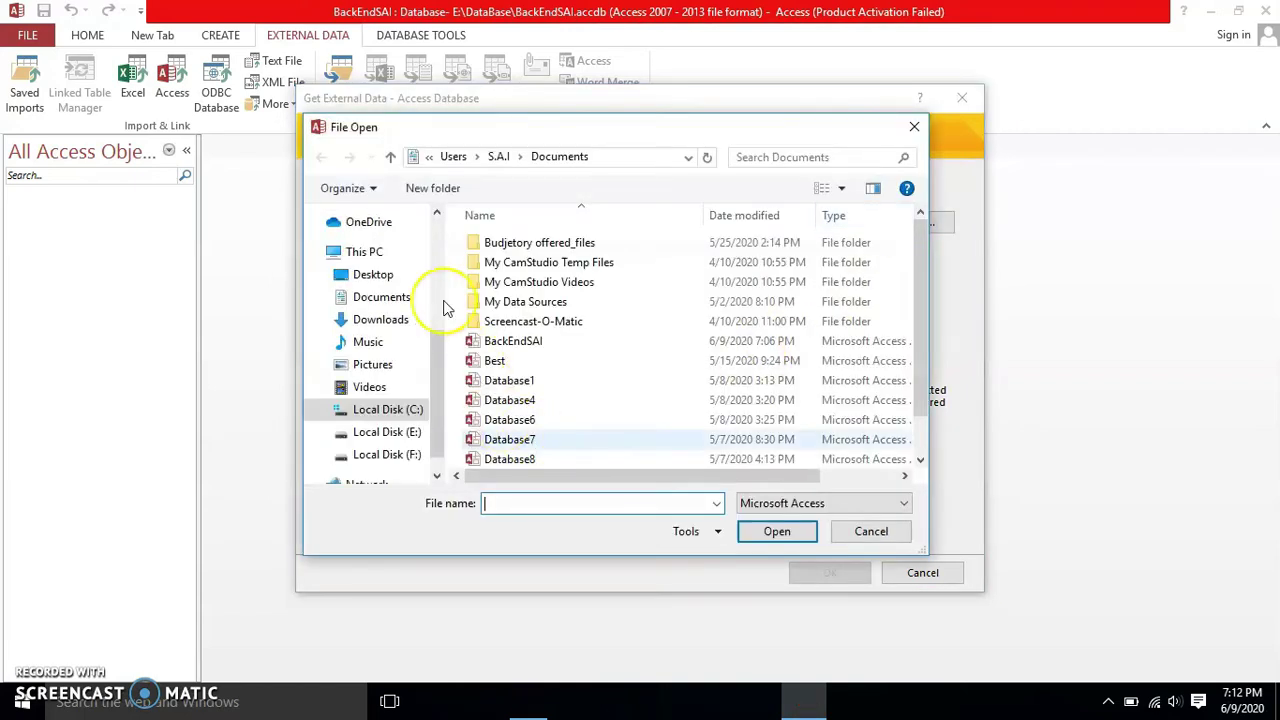
pyautogui.scroll(-1, 443, 352)
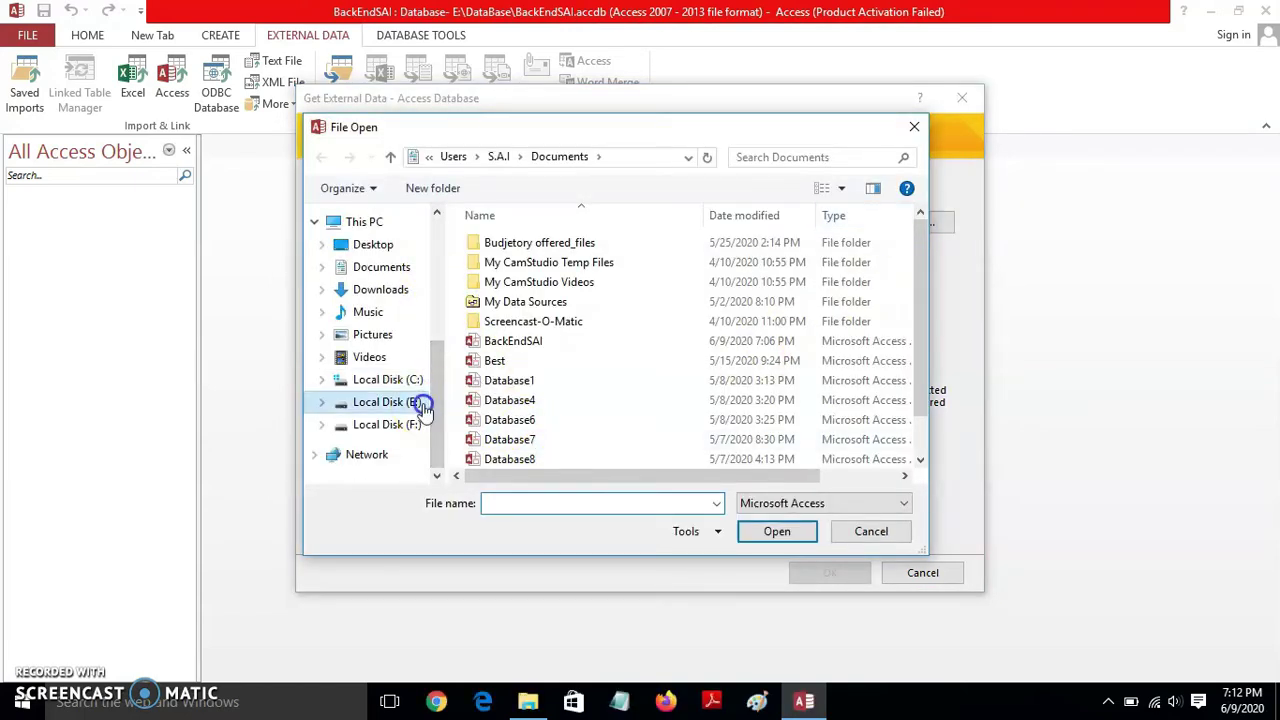
pyautogui.click(423, 405)
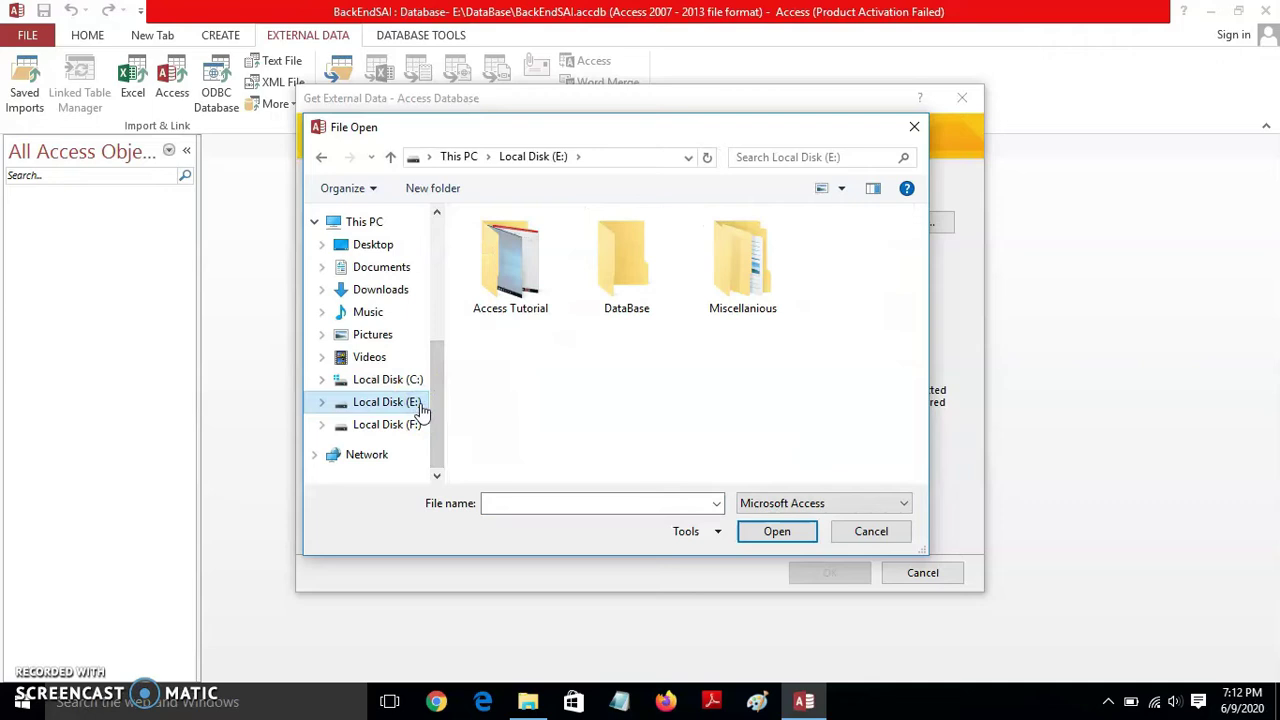
pyautogui.doubleClick(627, 282)
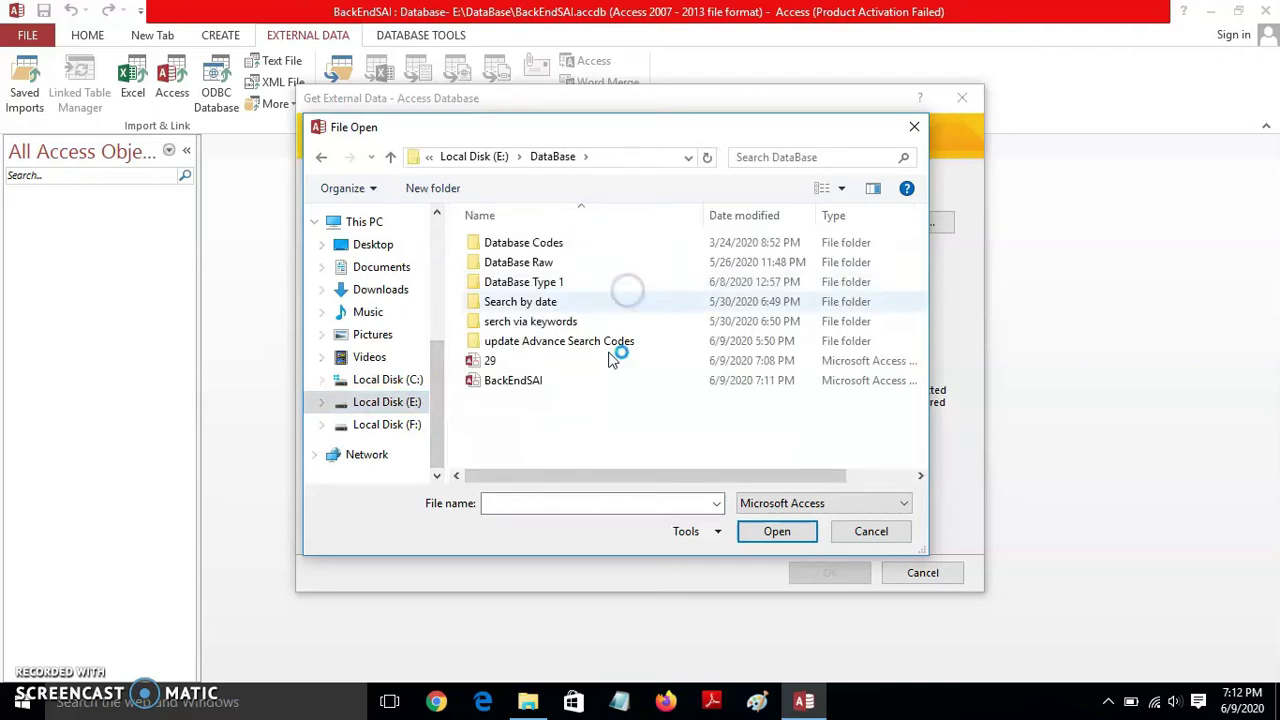
pyautogui.doubleClick(490, 362)
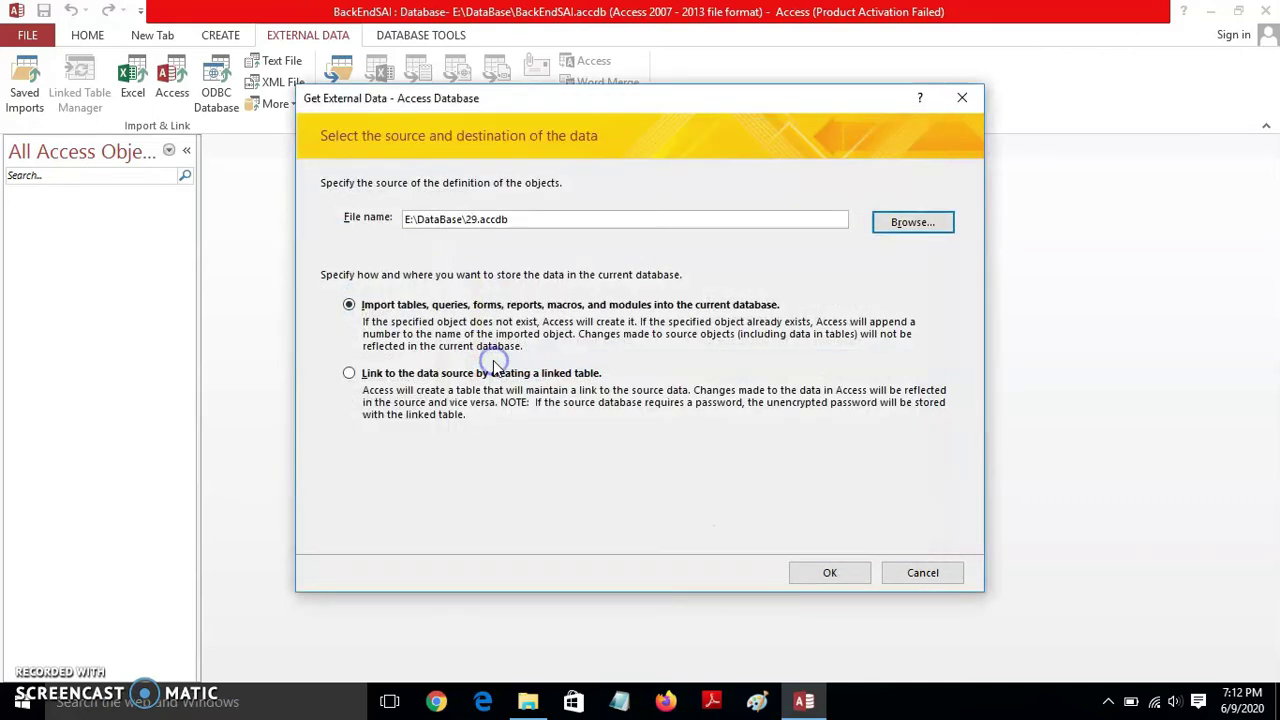
pyautogui.click(829, 573)
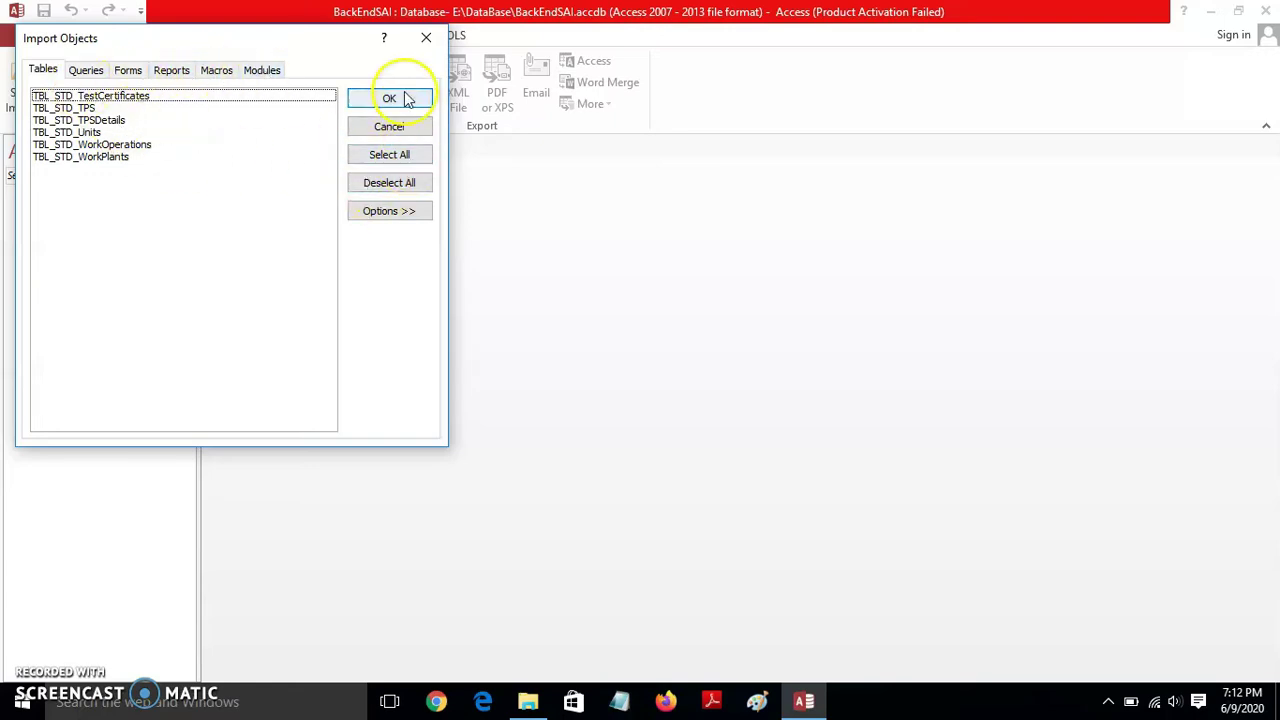
# - Select all six tables of 29, cancel without importing, and restart an Access database import
pyautogui.click(390, 154)
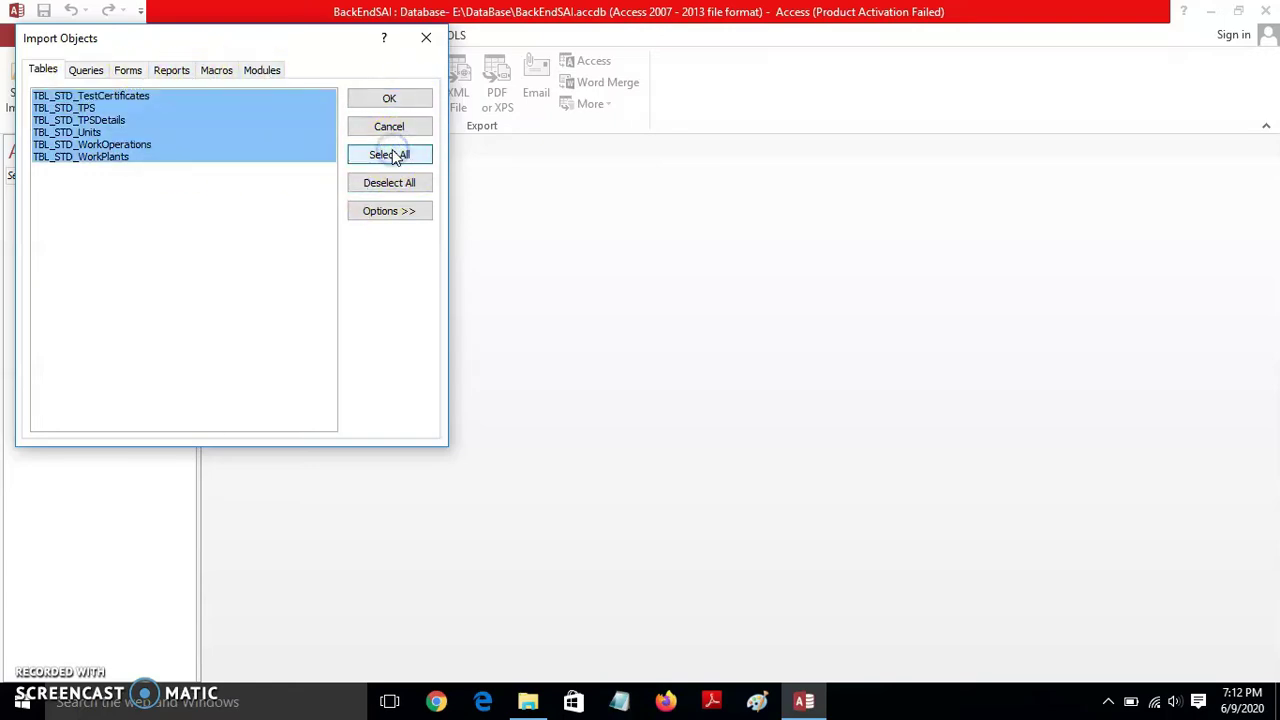
pyautogui.click(425, 42)
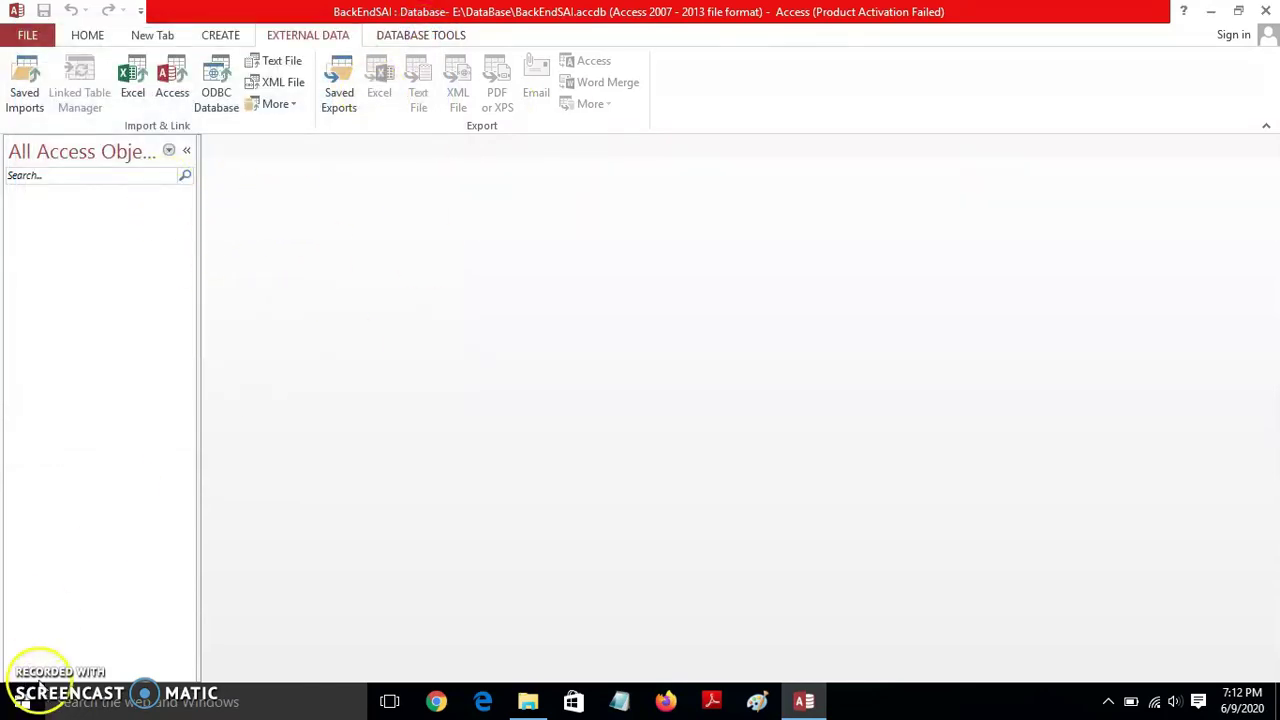
pyautogui.click(176, 78)
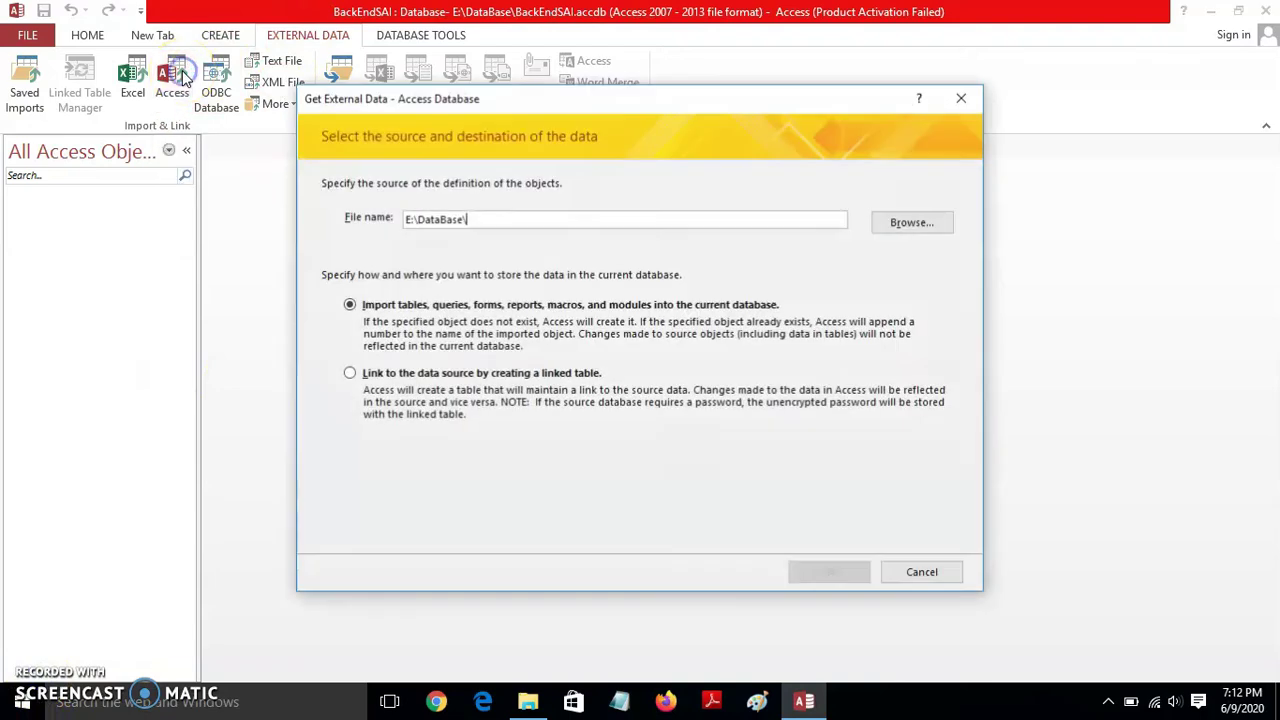
# - Choose 29 from the DataBase Type 1 folder as the import source and load its objects
pyautogui.click(906, 220)
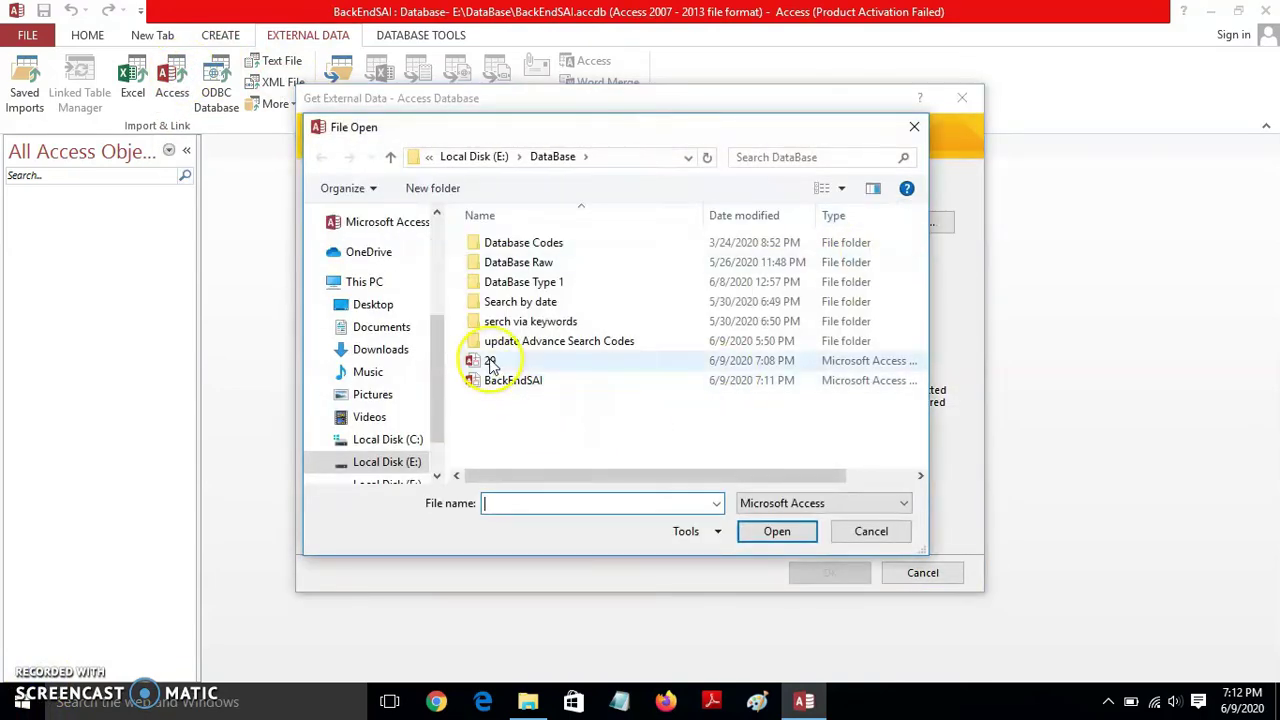
pyautogui.doubleClick(533, 285)
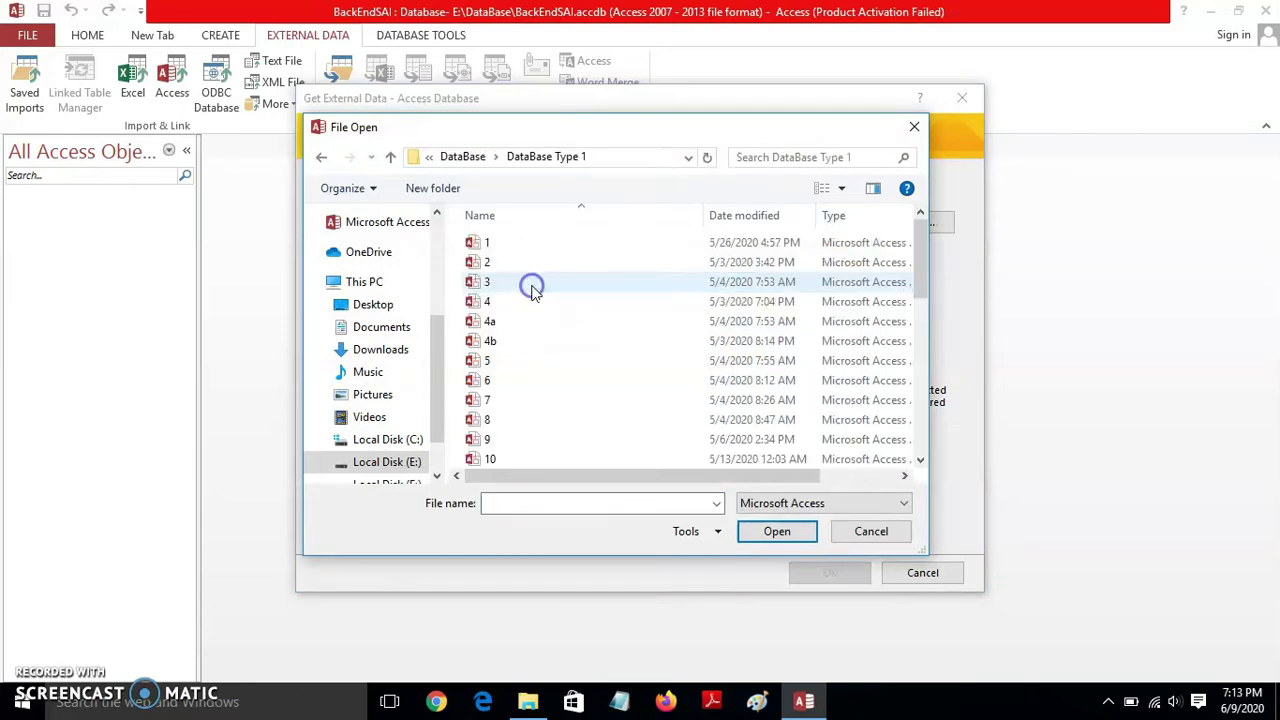
pyautogui.moveTo(920, 243); pyautogui.dragTo(932, 455)
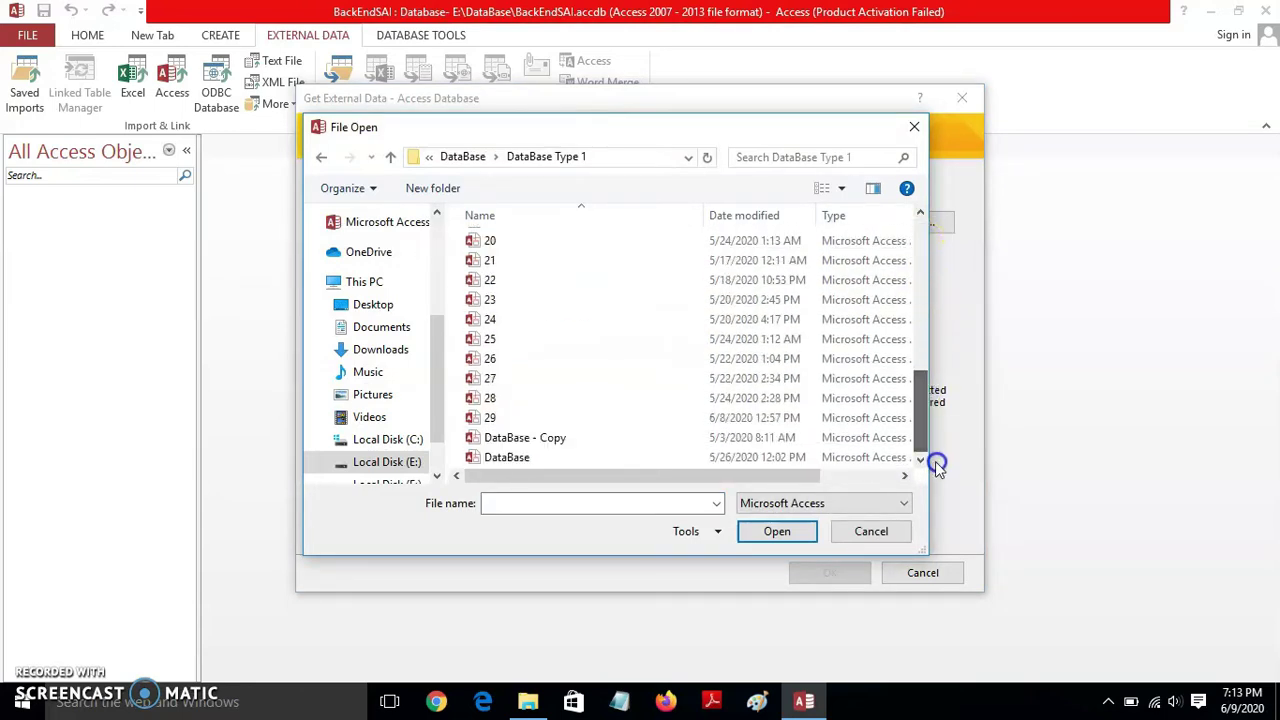
pyautogui.click(495, 418)
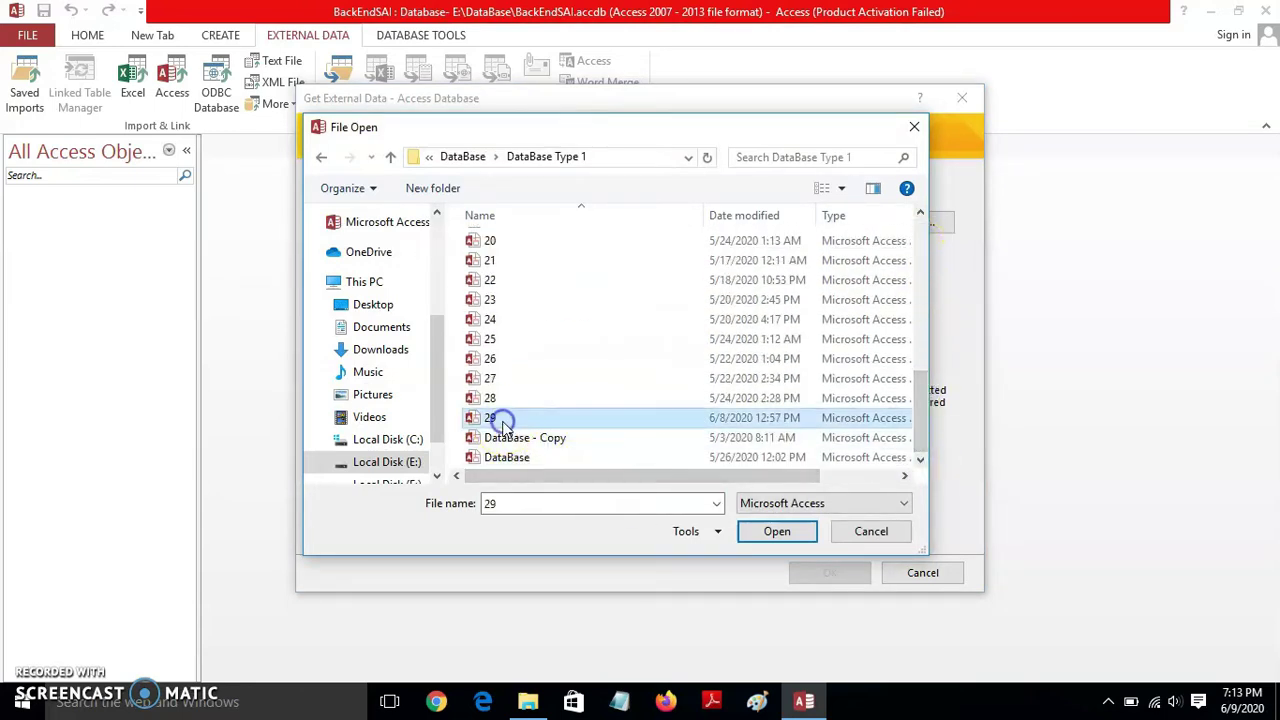
pyautogui.click(775, 533)
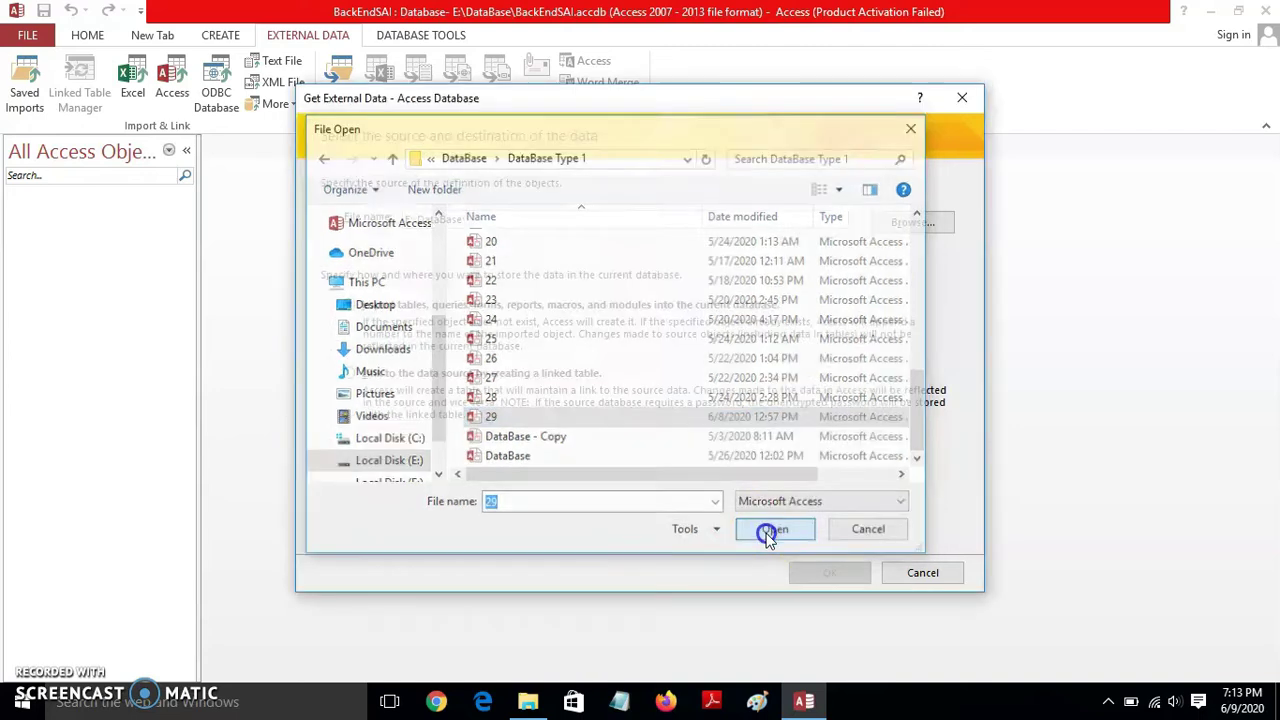
pyautogui.click(818, 573)
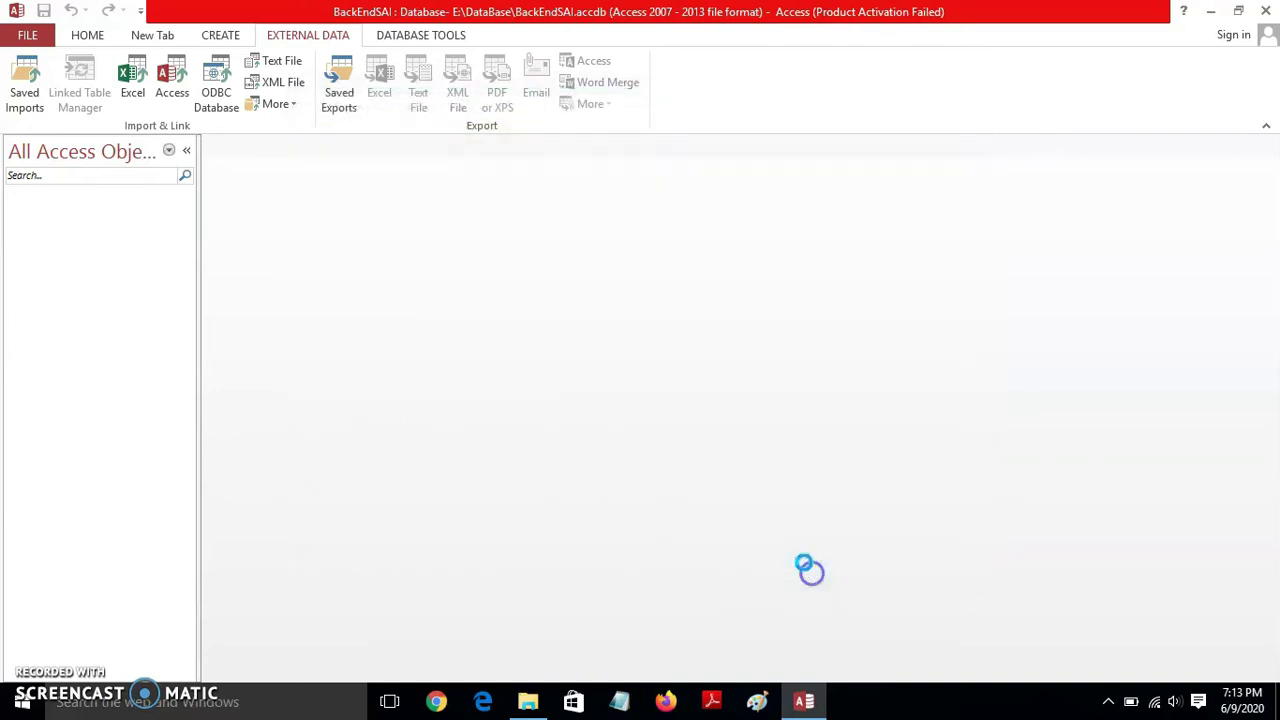
# - Review 29's queries, forms and reports, then import all its tables without saving import steps
pyautogui.click(86, 70)
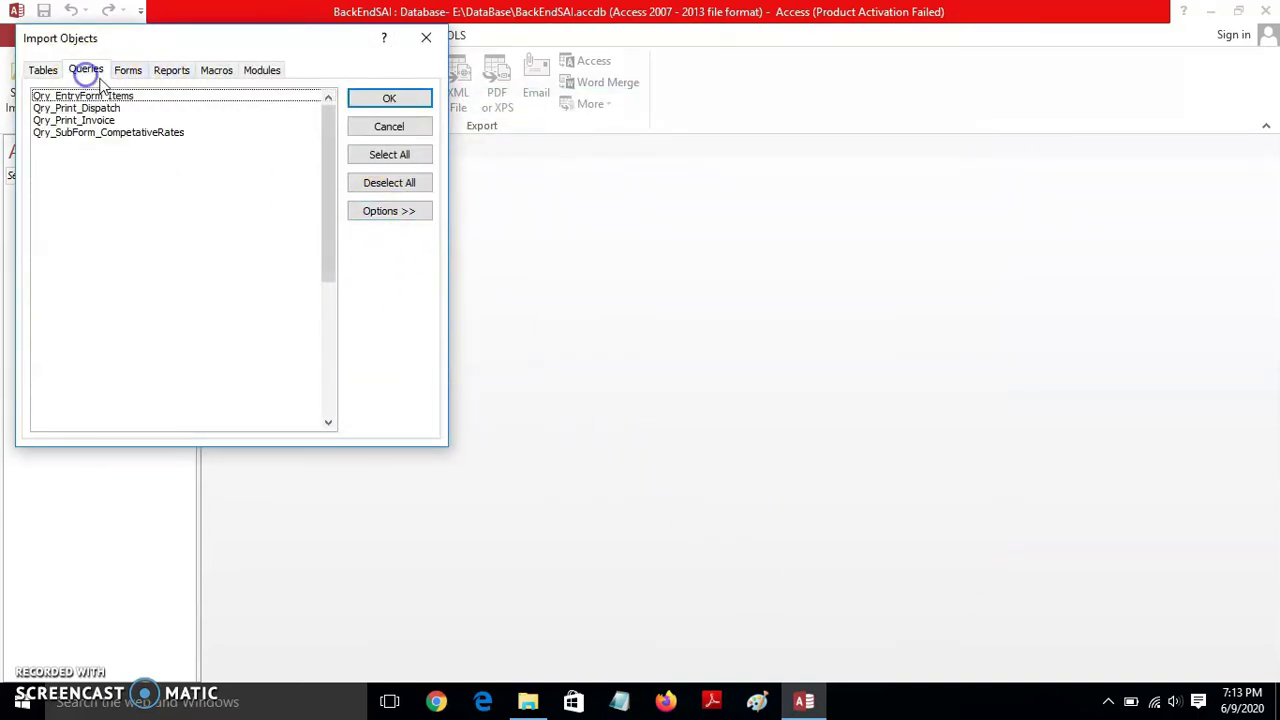
pyautogui.click(124, 74)
pyautogui.click(170, 70)
pyautogui.click(43, 69)
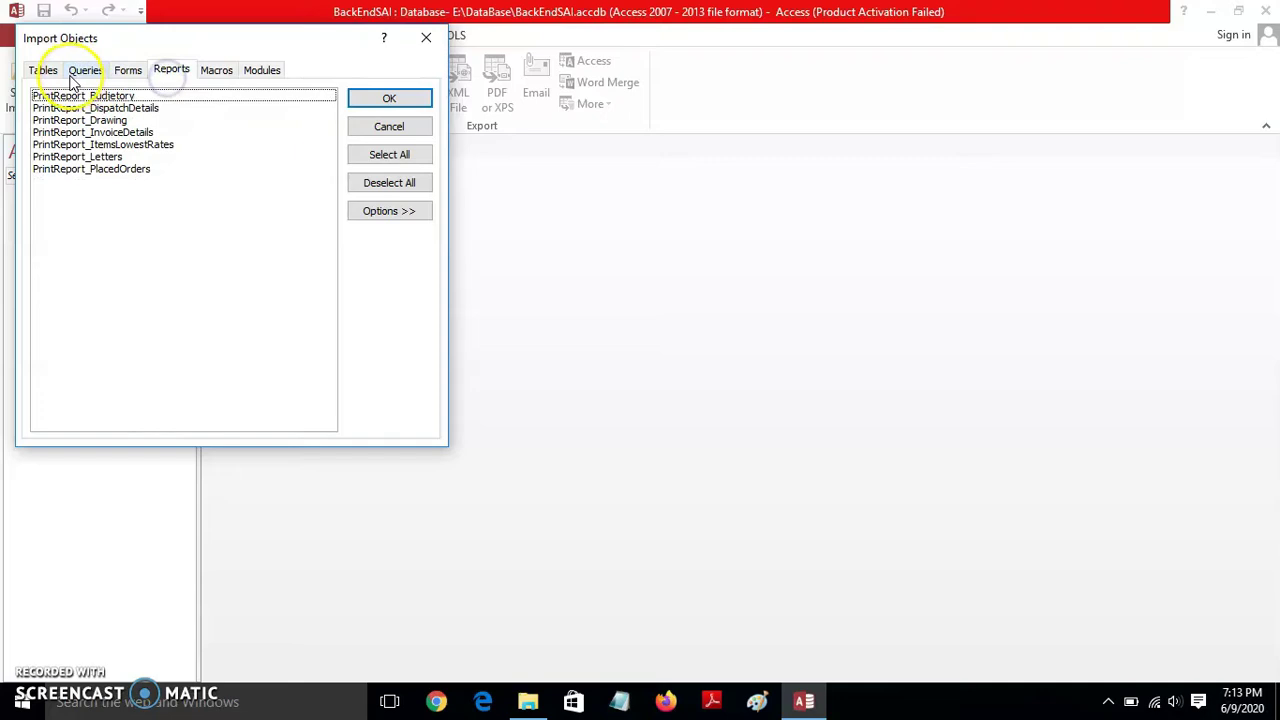
pyautogui.click(388, 97)
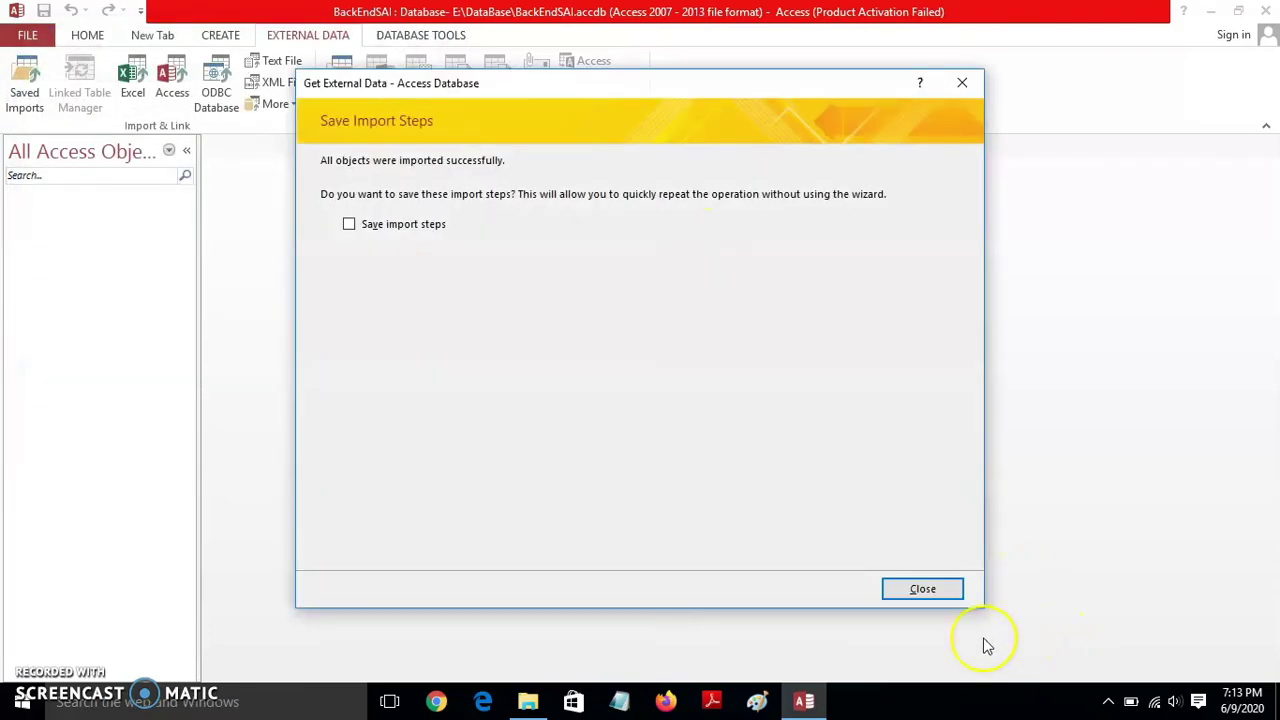
pyautogui.click(940, 592)
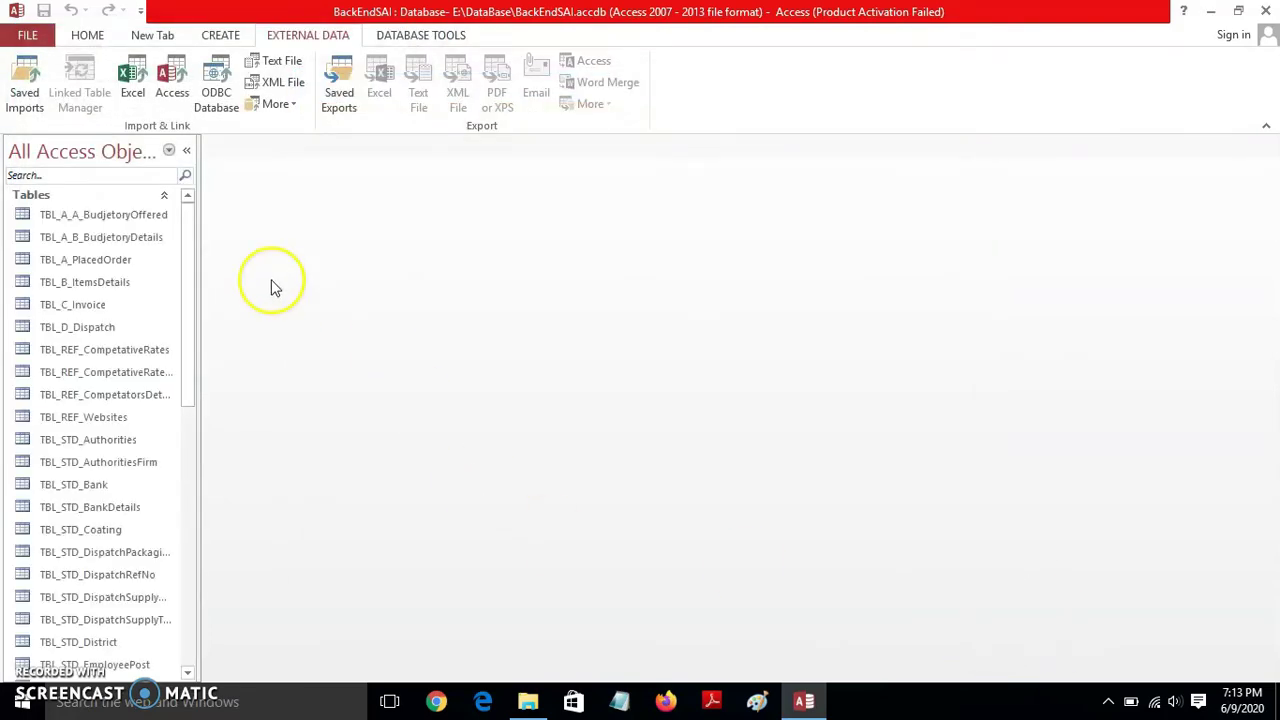
pyautogui.moveTo(189, 225); pyautogui.dragTo(201, 192)
# - Exit Access and permanently delete database 29 from E:\DataBase with Shift+Delete
pyautogui.click(1266, 11)
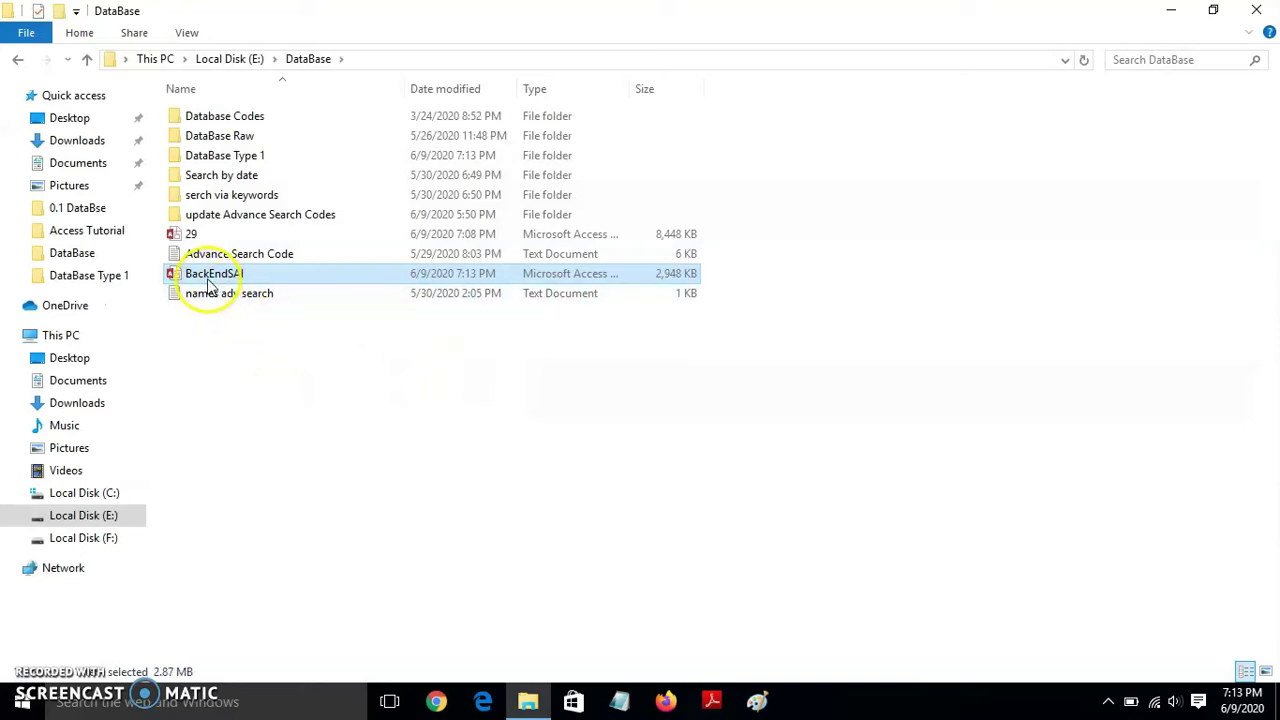
pyautogui.click(203, 237)
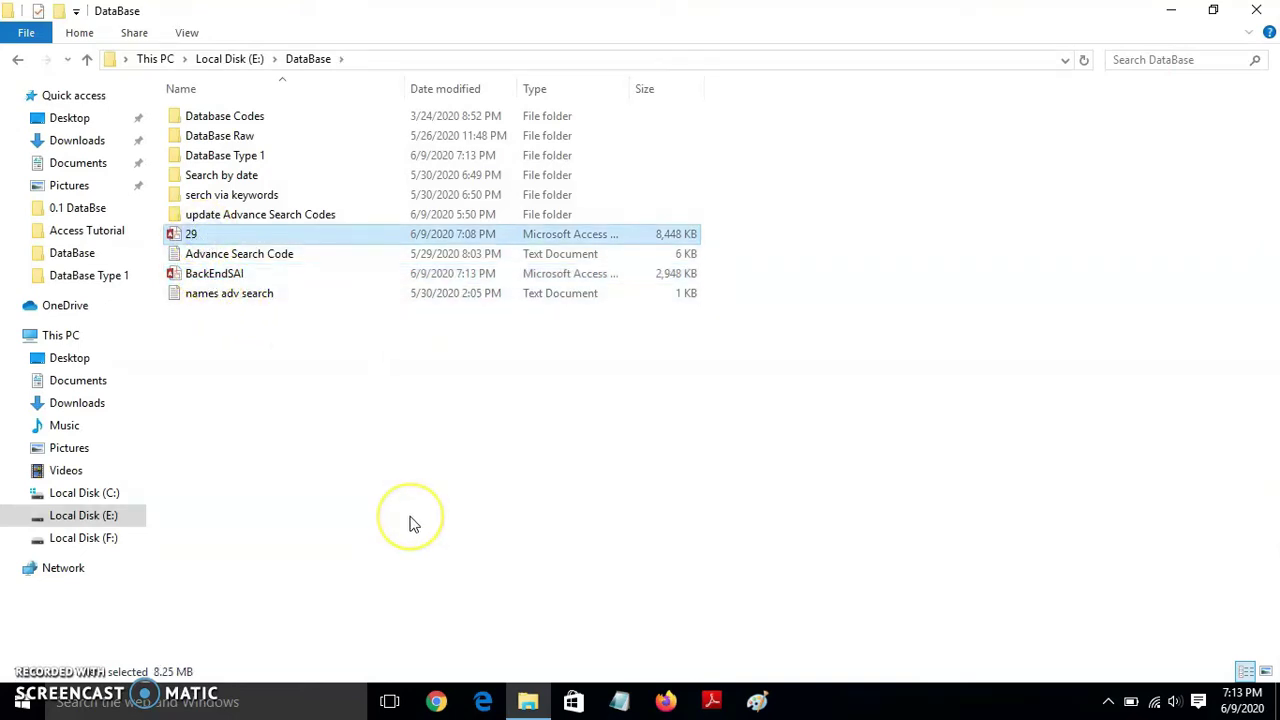
pyautogui.hotkey('shift', 'Delete')
pyautogui.click(712, 428)
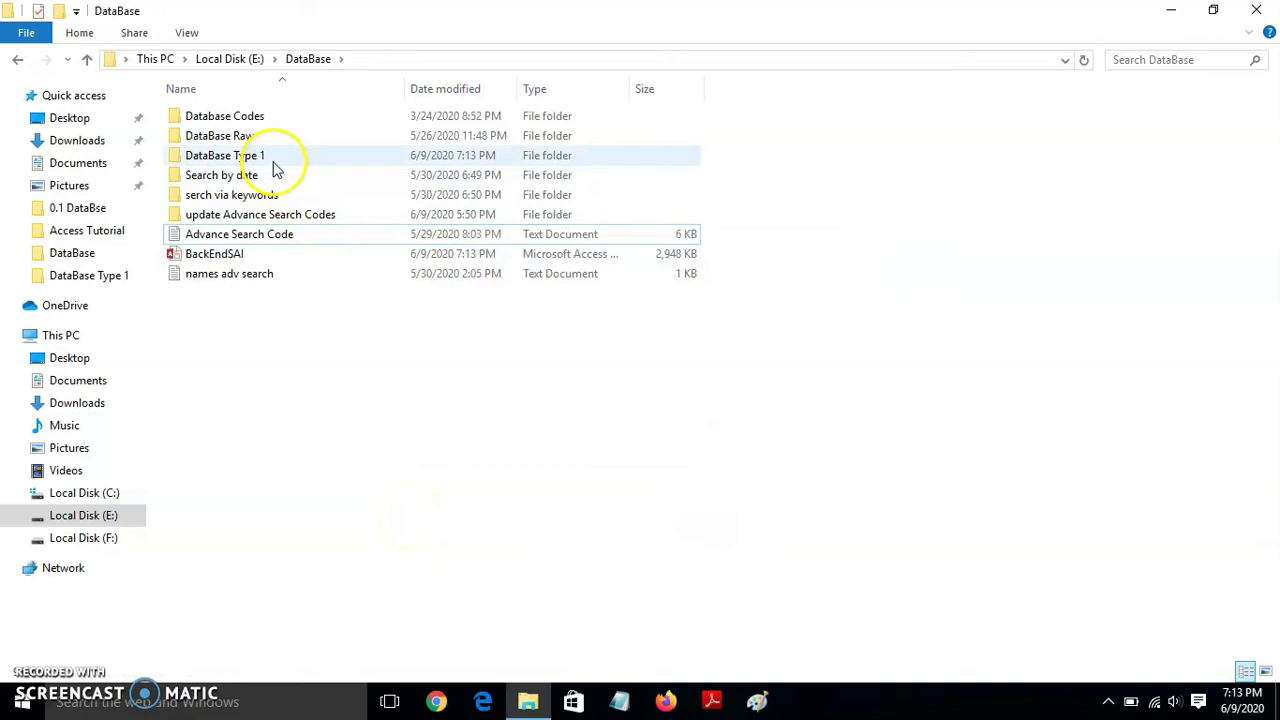
# - Open database 29 from the DataBase Type 1 folder in Access
pyautogui.doubleClick(271, 162)
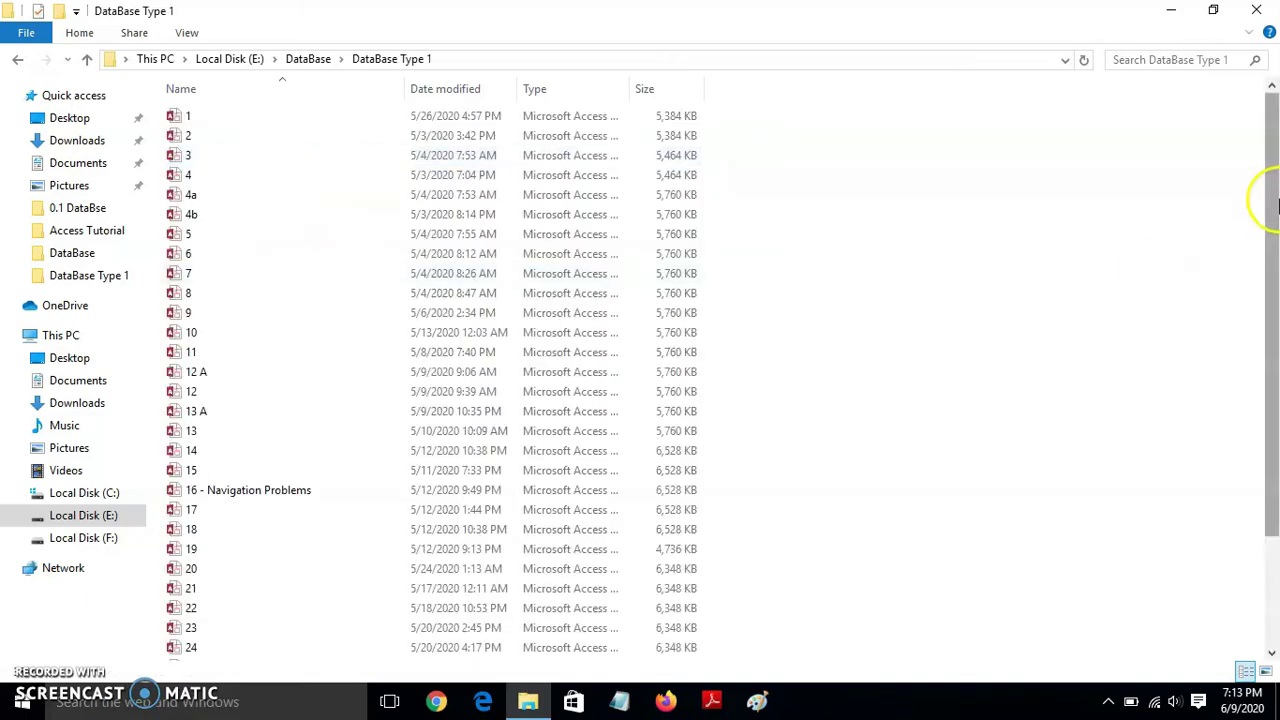
pyautogui.moveTo(1270, 200); pyautogui.dragTo(1275, 440)
pyautogui.click(200, 611)
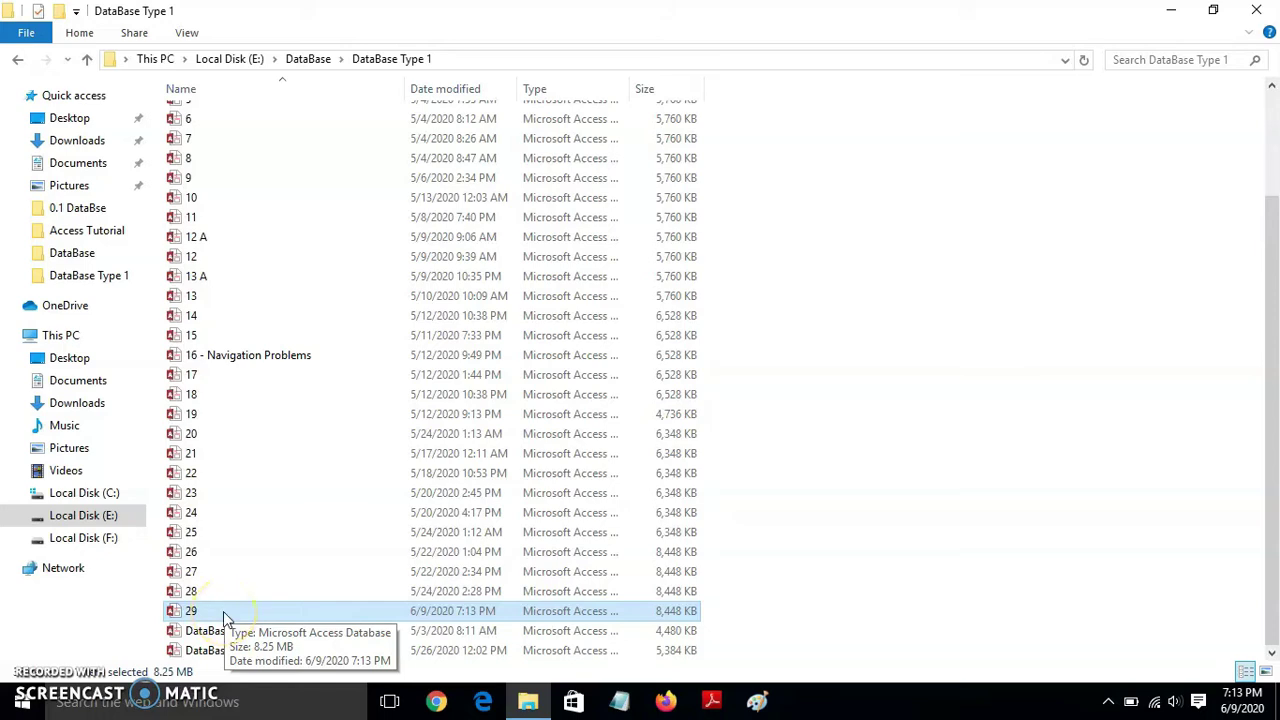
pyautogui.doubleClick(224, 614)
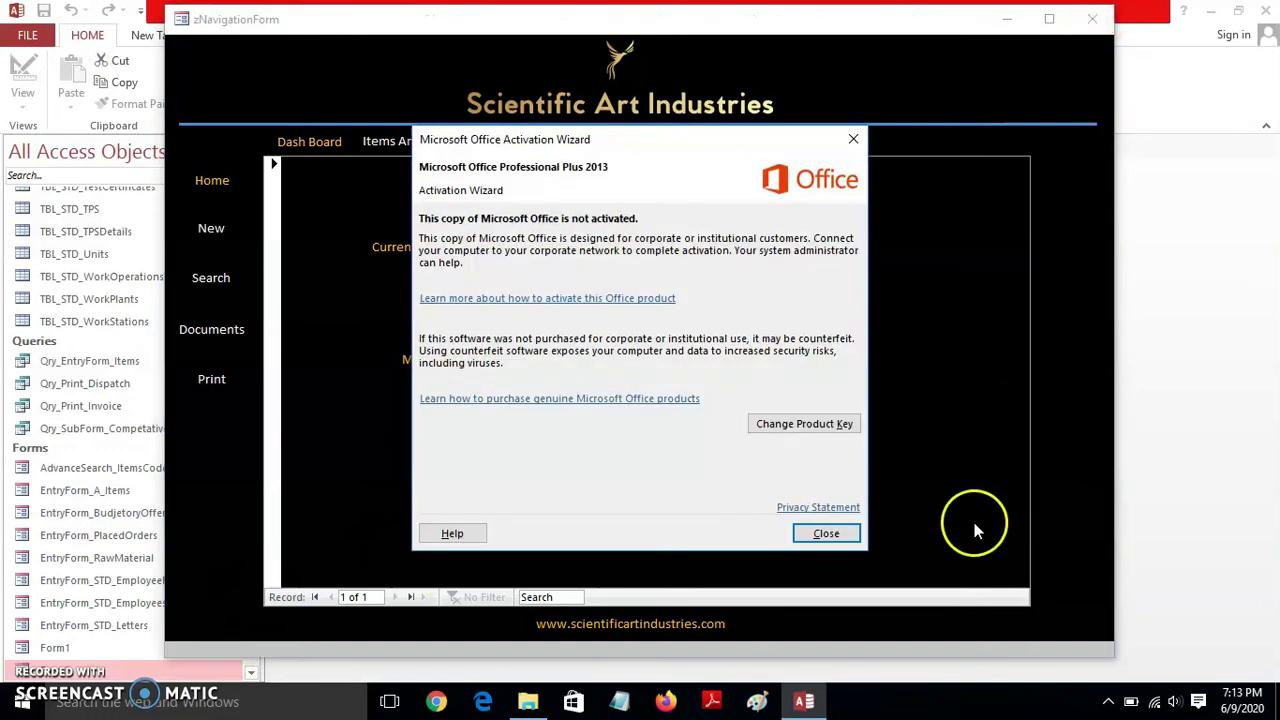
# - Dismiss the startup notices and select all tables from TBL_A_A_BudjetoryOffered to TBL_STD_WorkStations
pyautogui.click(826, 533)
pyautogui.click(1092, 19)
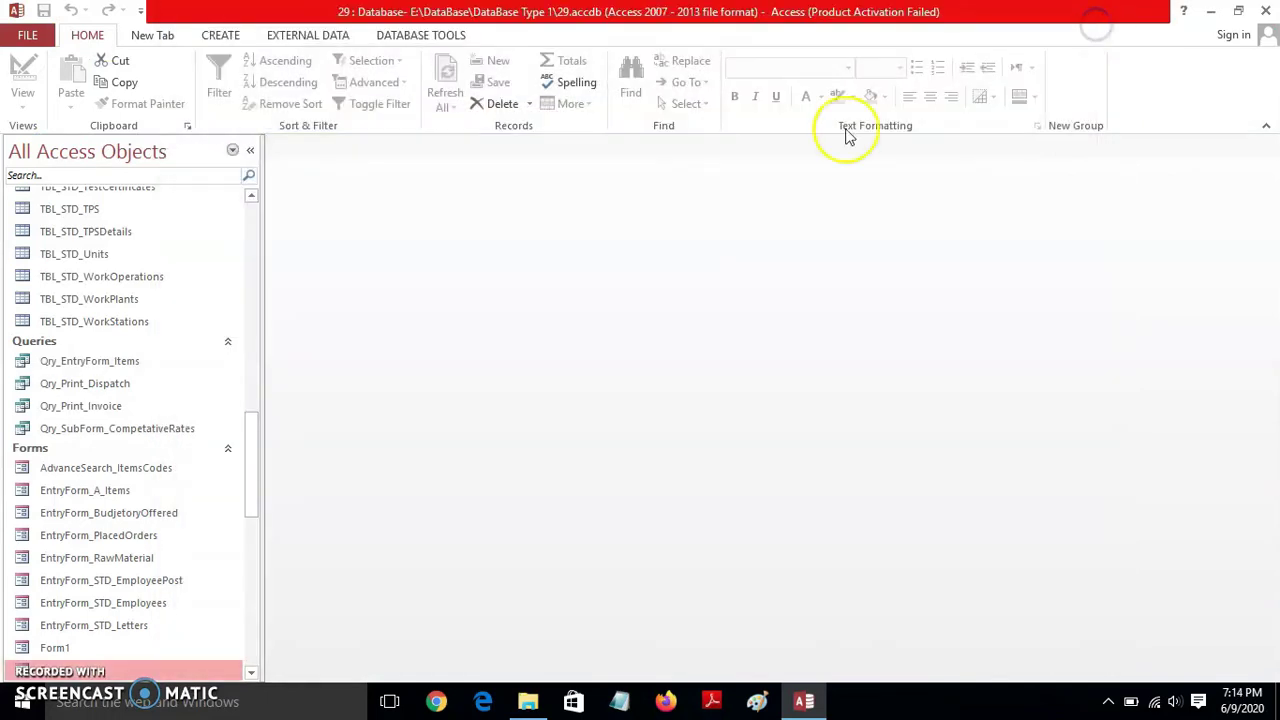
pyautogui.moveTo(256, 454); pyautogui.dragTo(246, 223)
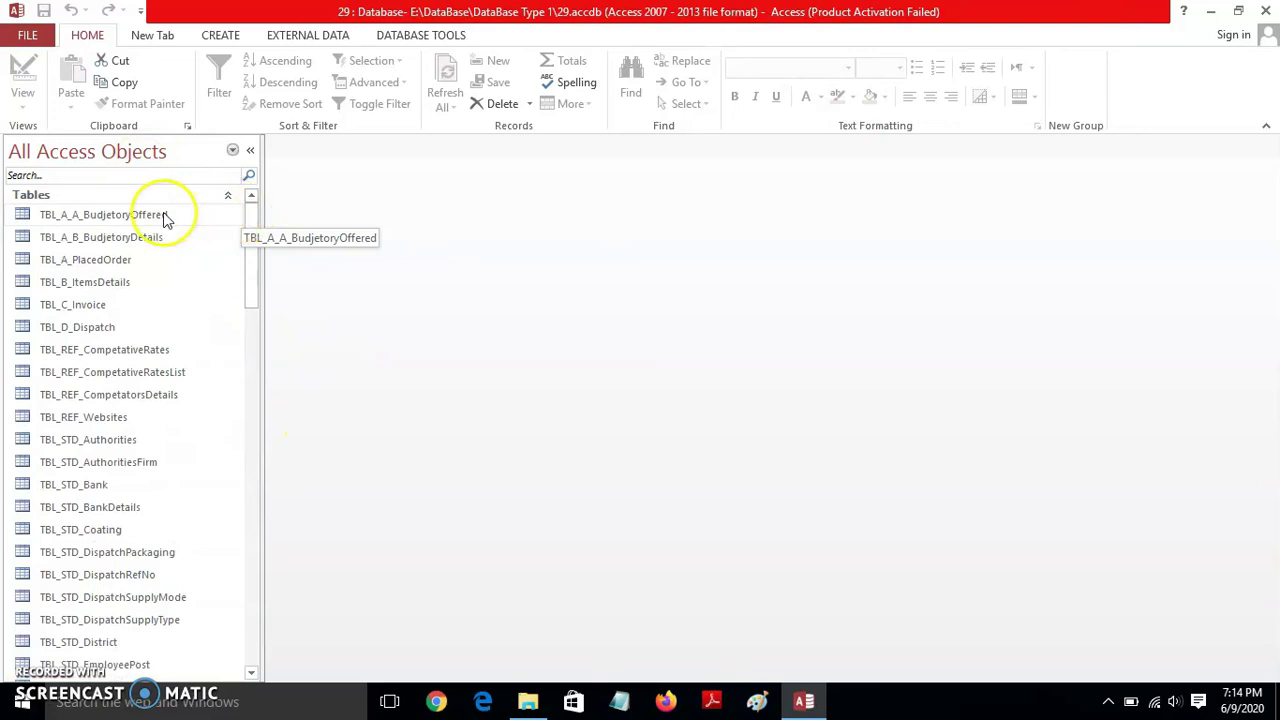
pyautogui.click(163, 216)
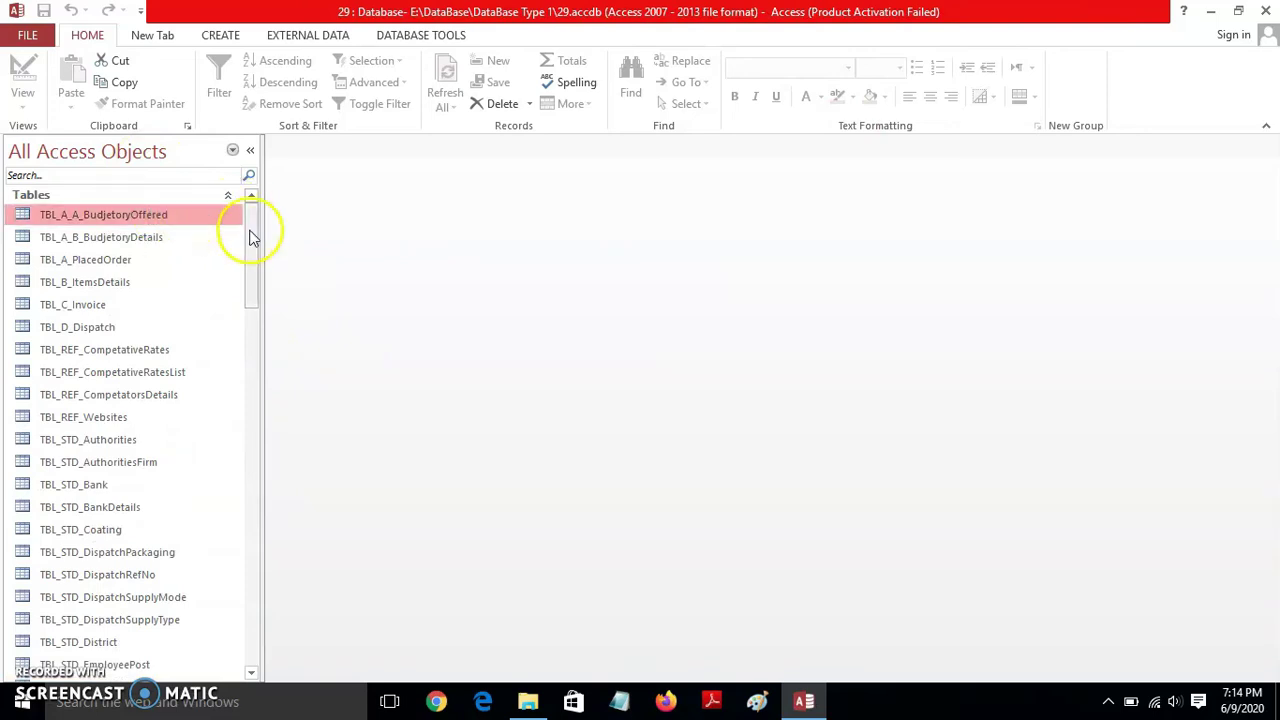
pyautogui.moveTo(251, 232); pyautogui.dragTo(249, 420)
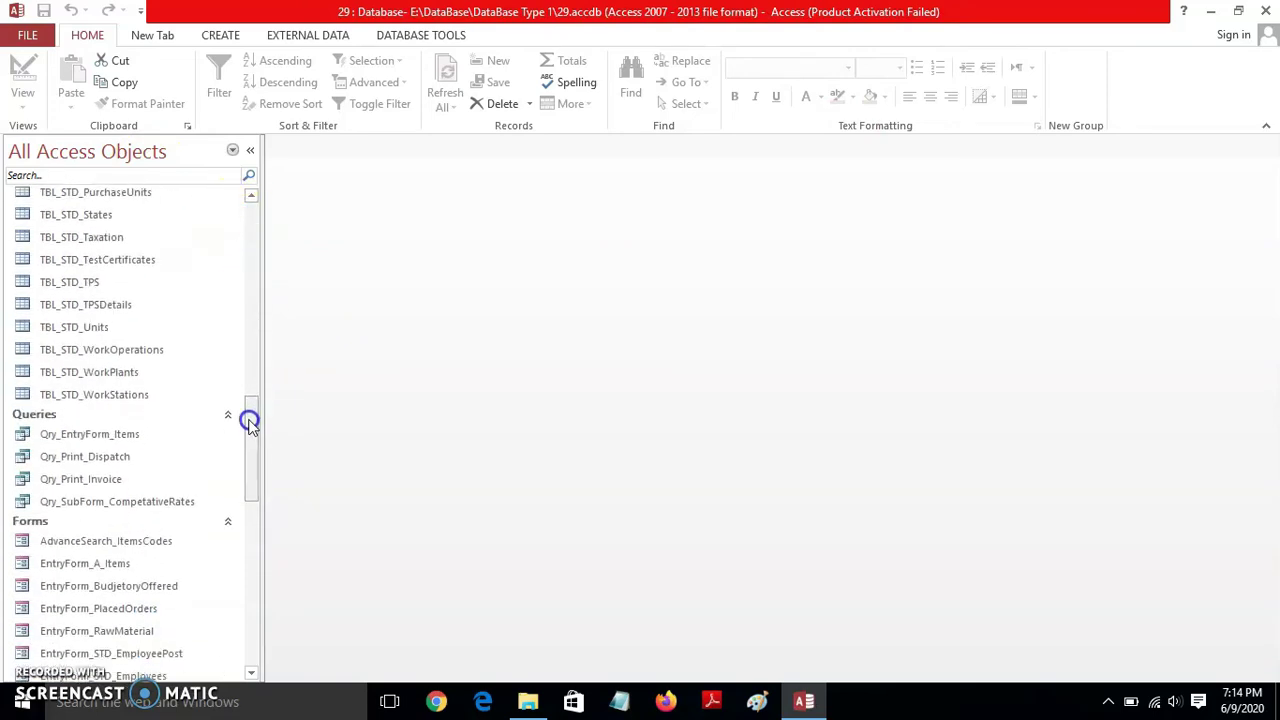
pyautogui.keyDown('shift'); pyautogui.click(143, 396); pyautogui.keyUp('shift')
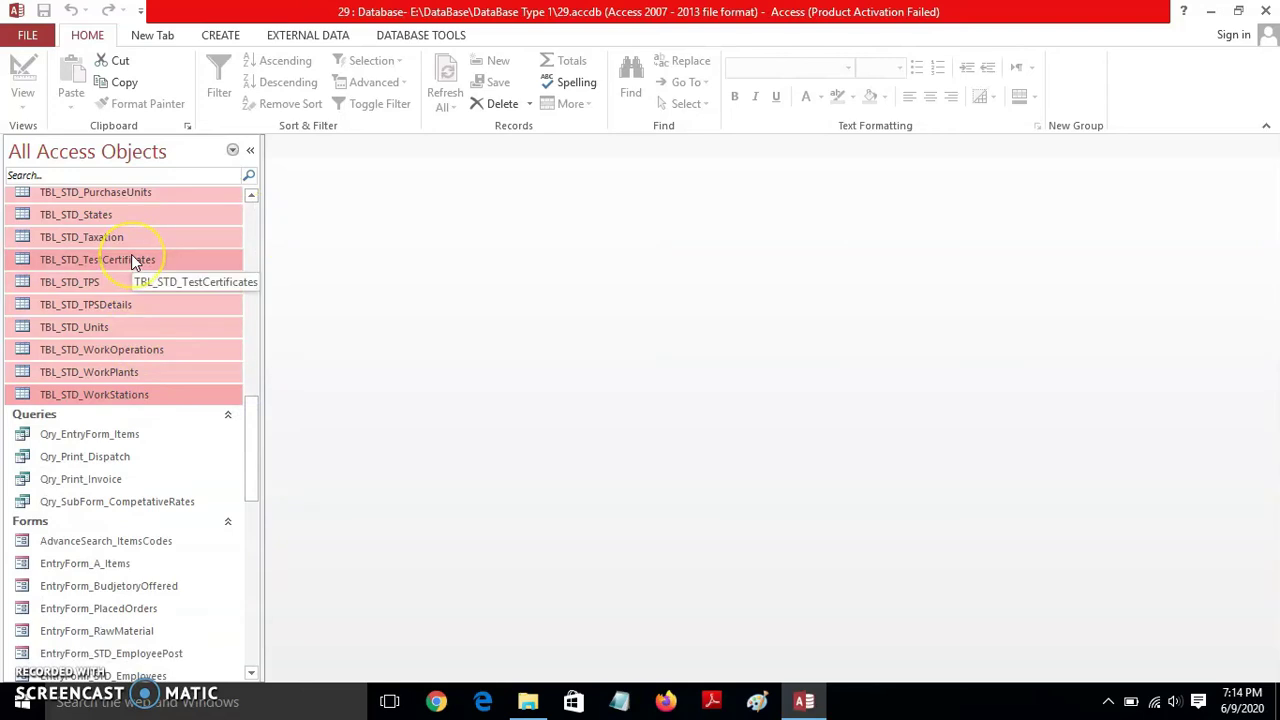
# - Delete the selected tables, agreeing to remove each table's relationships
pyautogui.press('Delete')
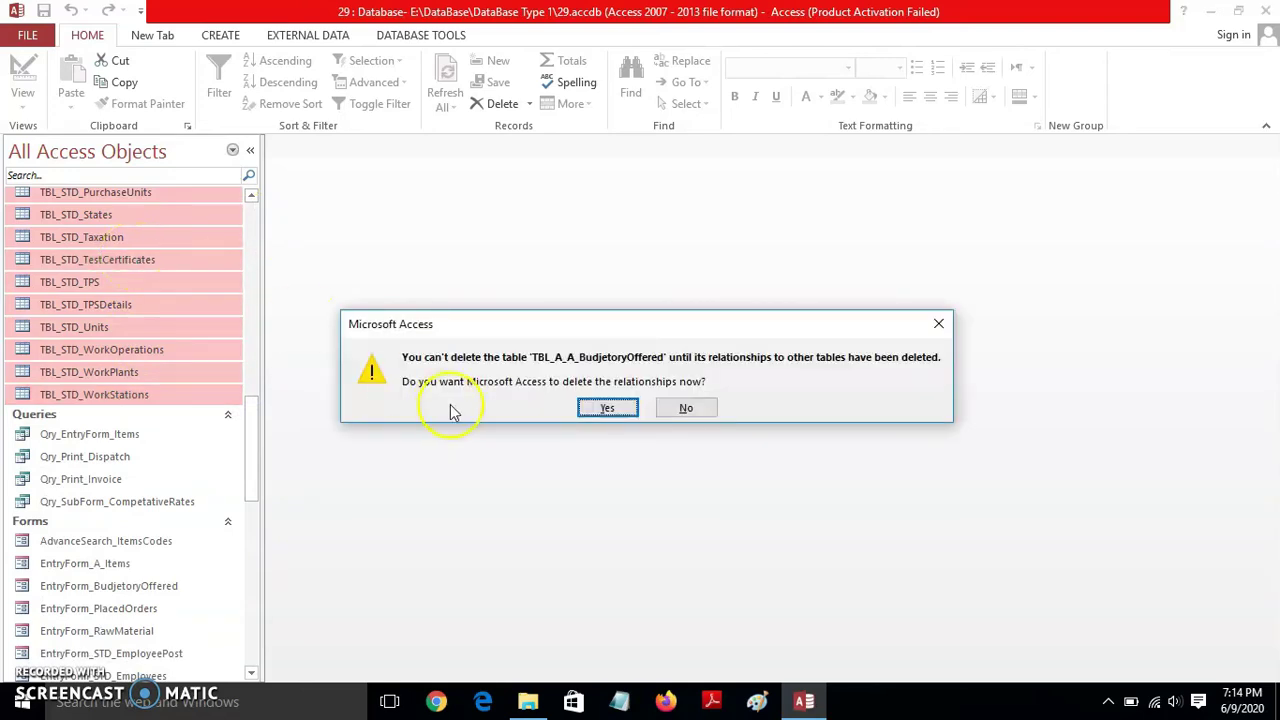
pyautogui.click(612, 412)
pyautogui.click(614, 413)
pyautogui.click(614, 413)
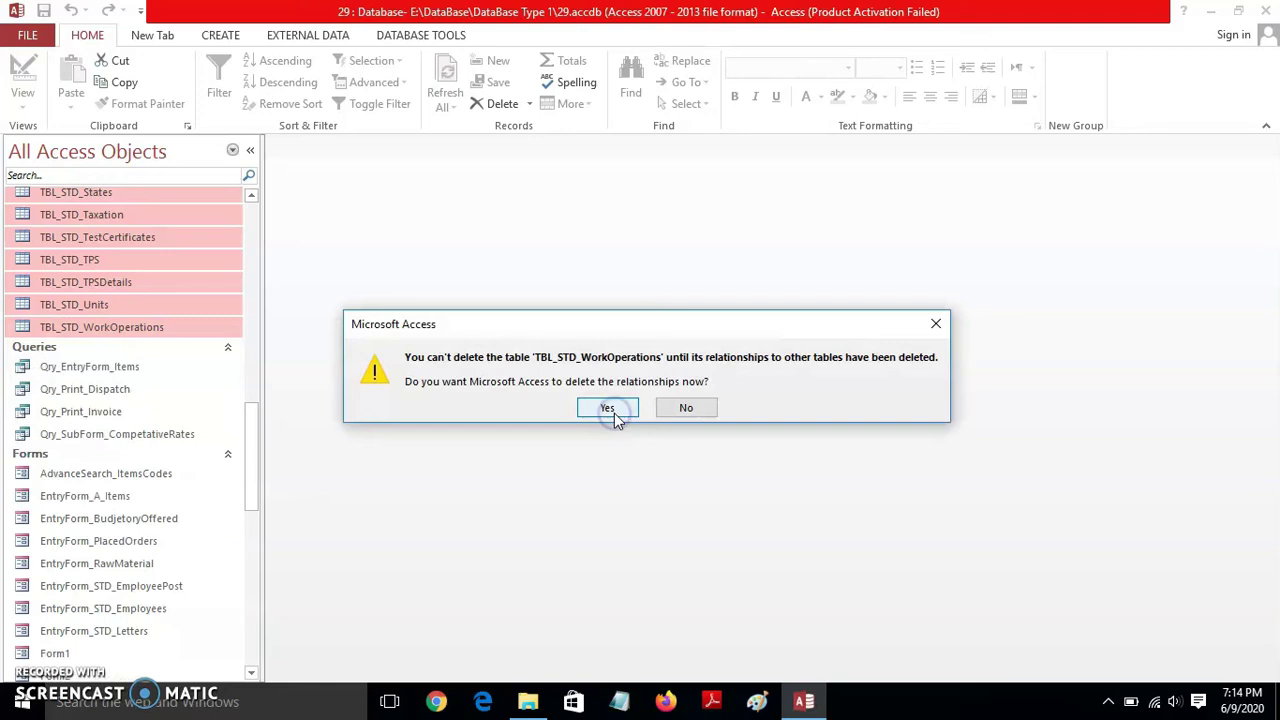
pyautogui.click(614, 413)
pyautogui.click(608, 410)
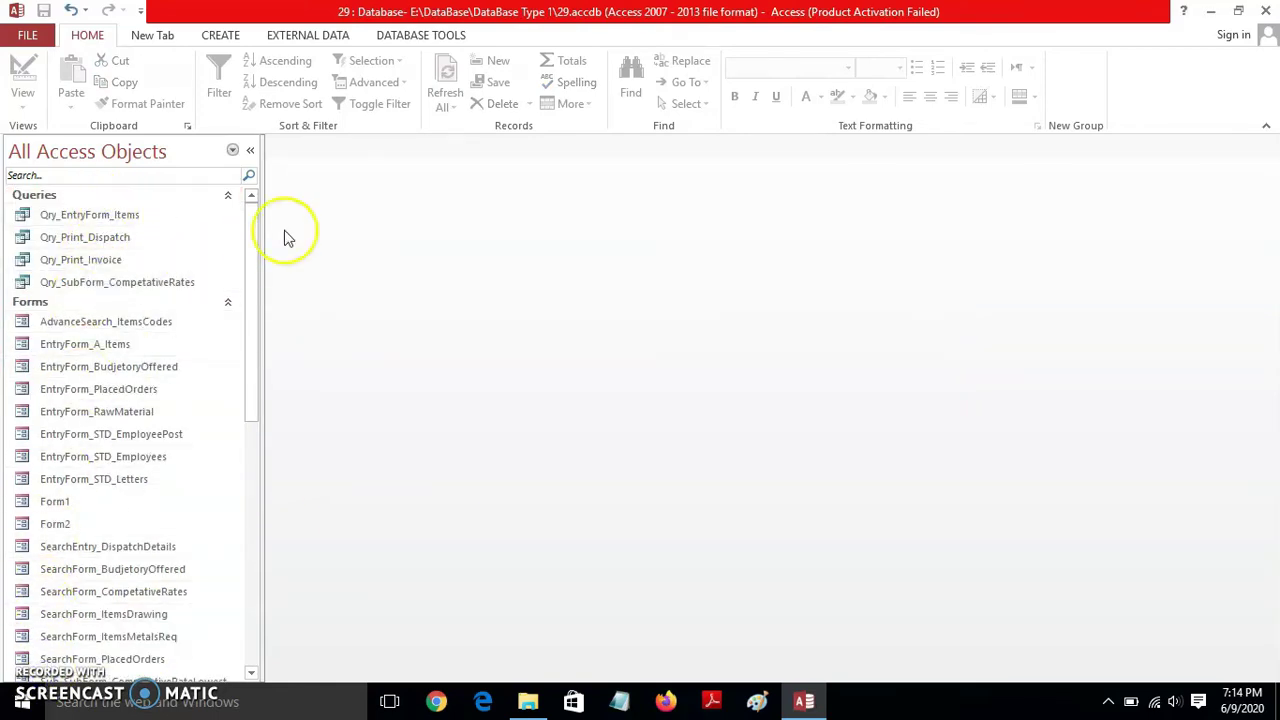
pyautogui.moveTo(249, 214); pyautogui.dragTo(278, 187)
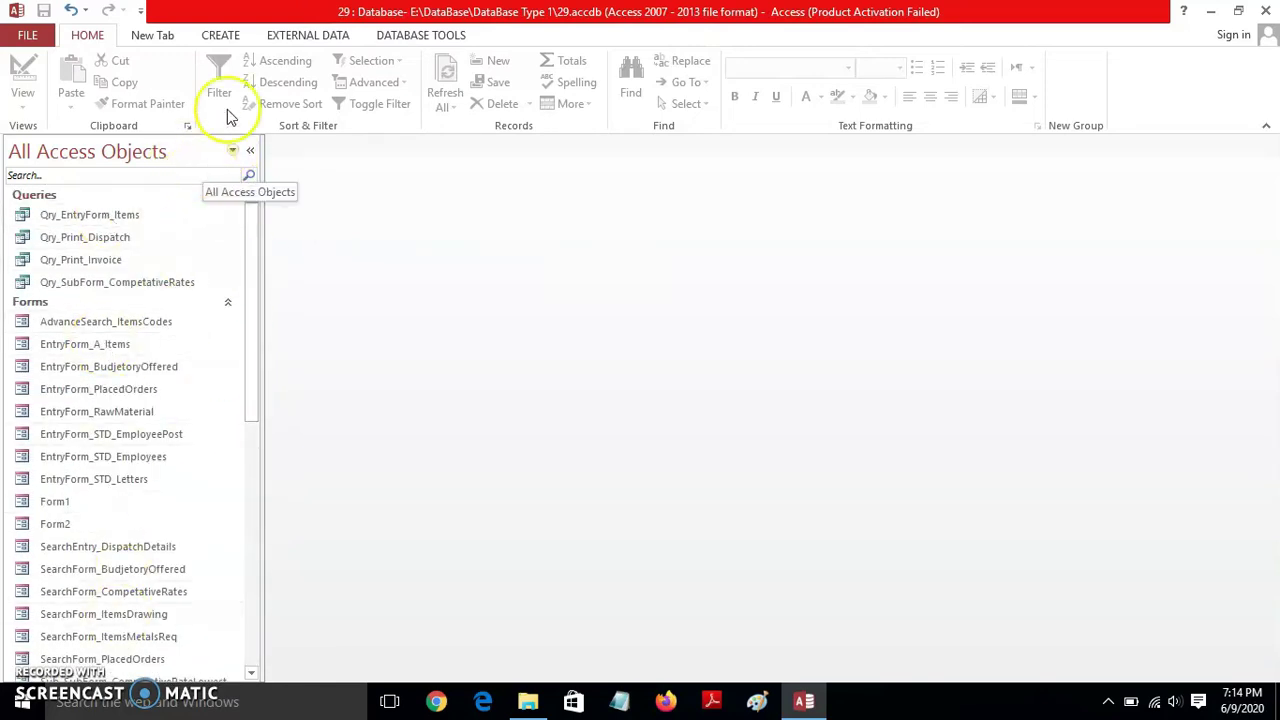
# - Set up a link (not import) to the Access database E:\DataBase\BackEndSAI.accdb and reach its table list
pyautogui.click(292, 37)
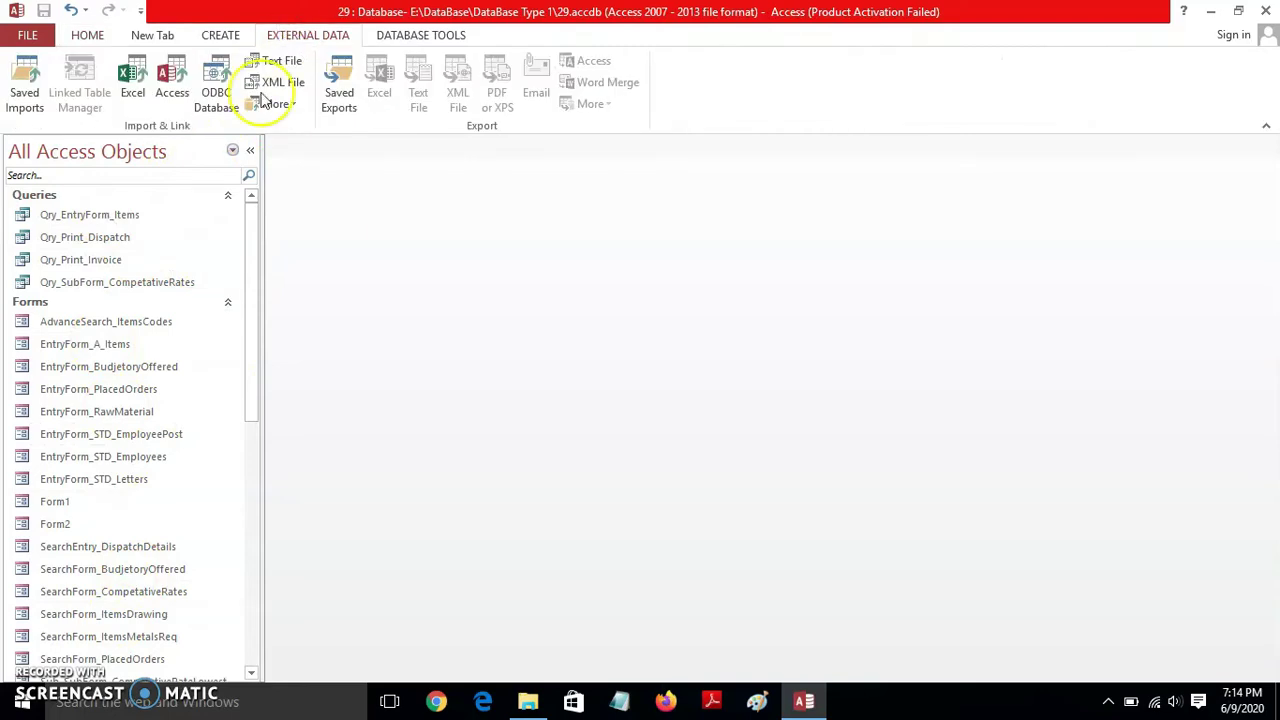
pyautogui.click(172, 82)
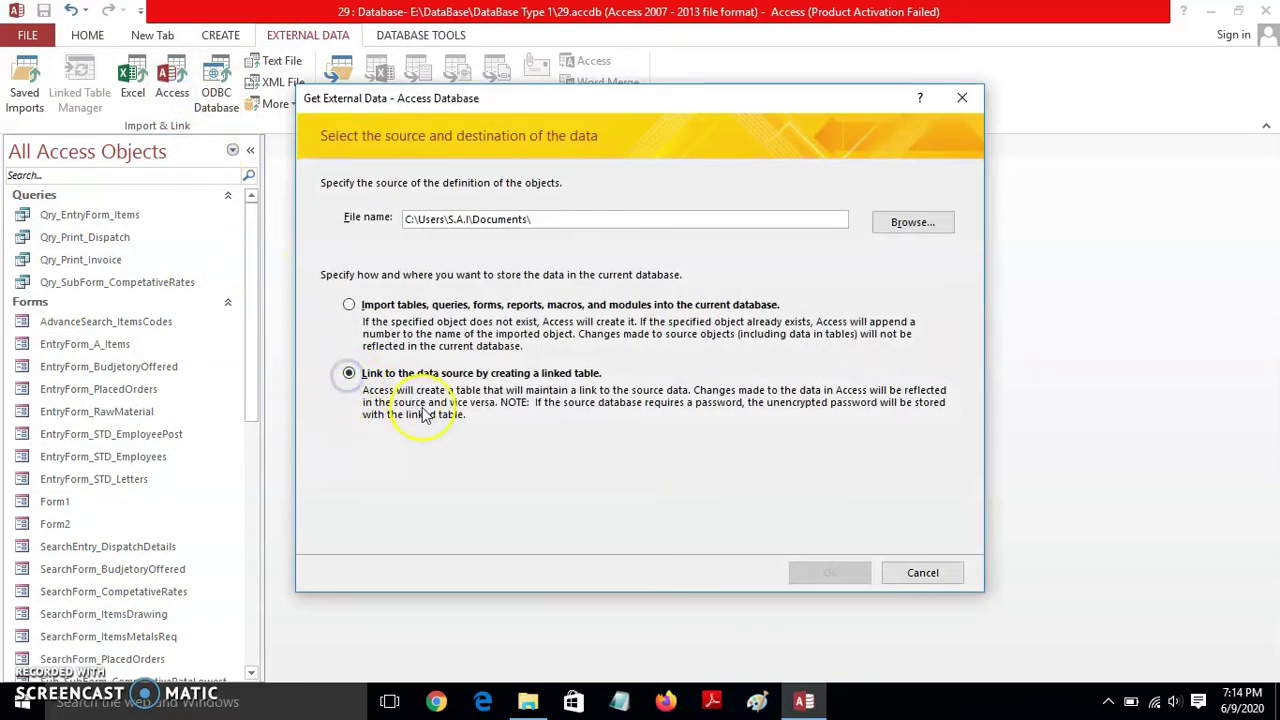
pyautogui.click(888, 231)
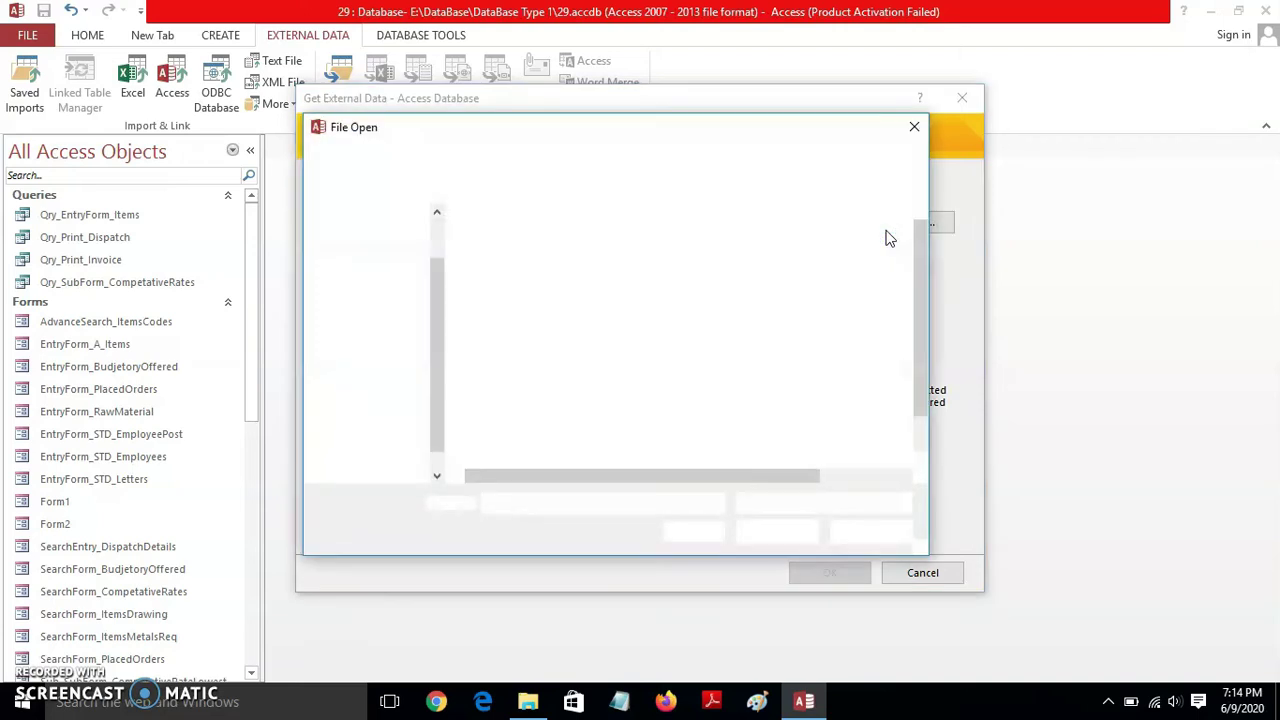
pyautogui.moveTo(433, 350); pyautogui.dragTo(430, 385)
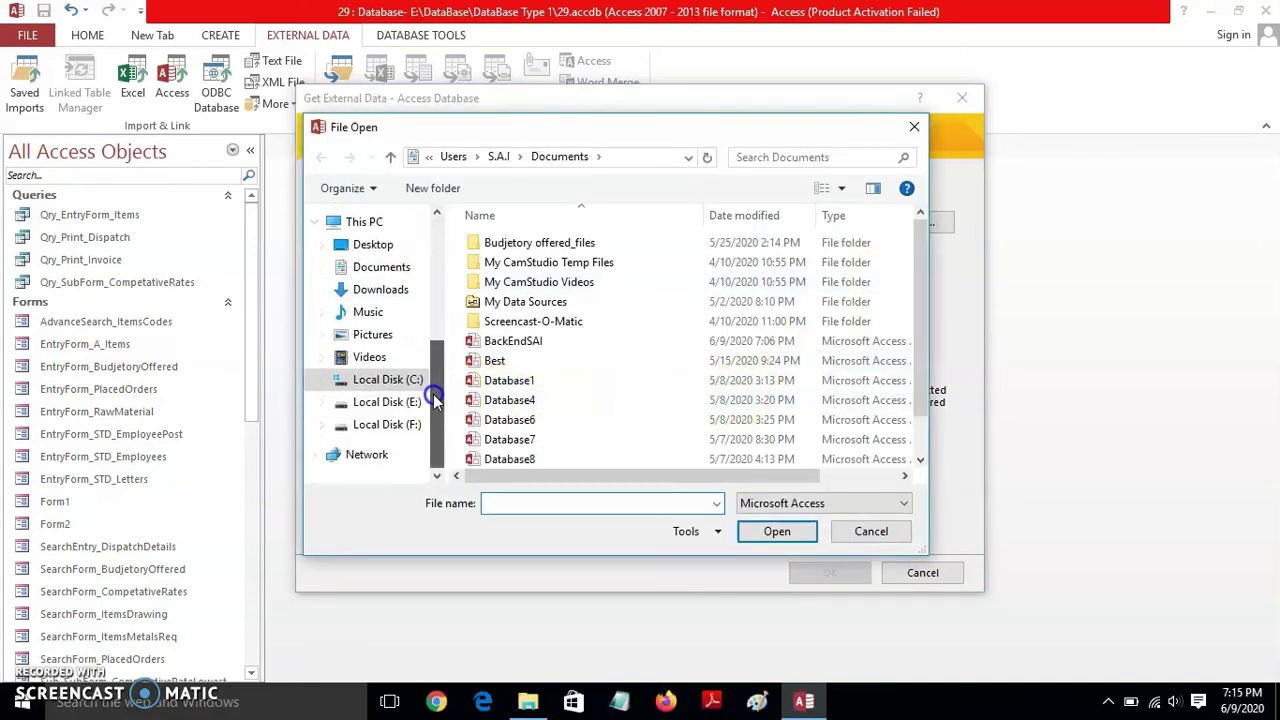
pyautogui.click(400, 402)
pyautogui.doubleClick(640, 285)
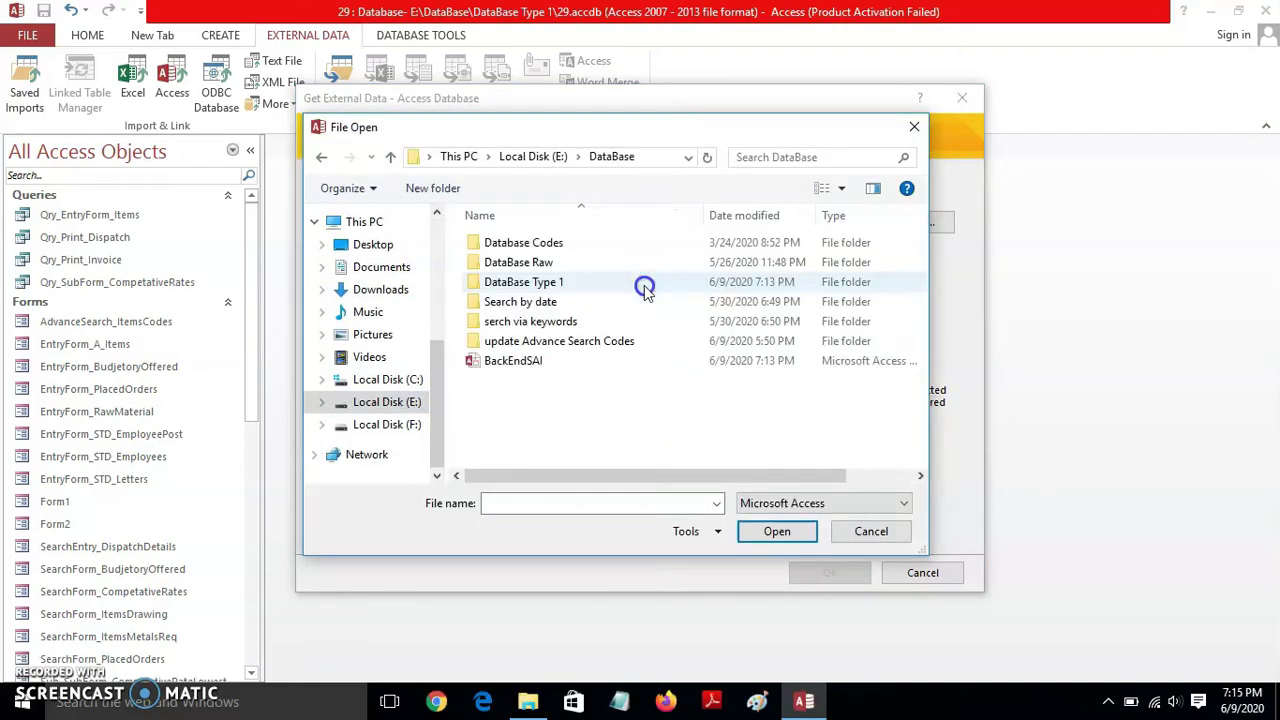
pyautogui.click(511, 366)
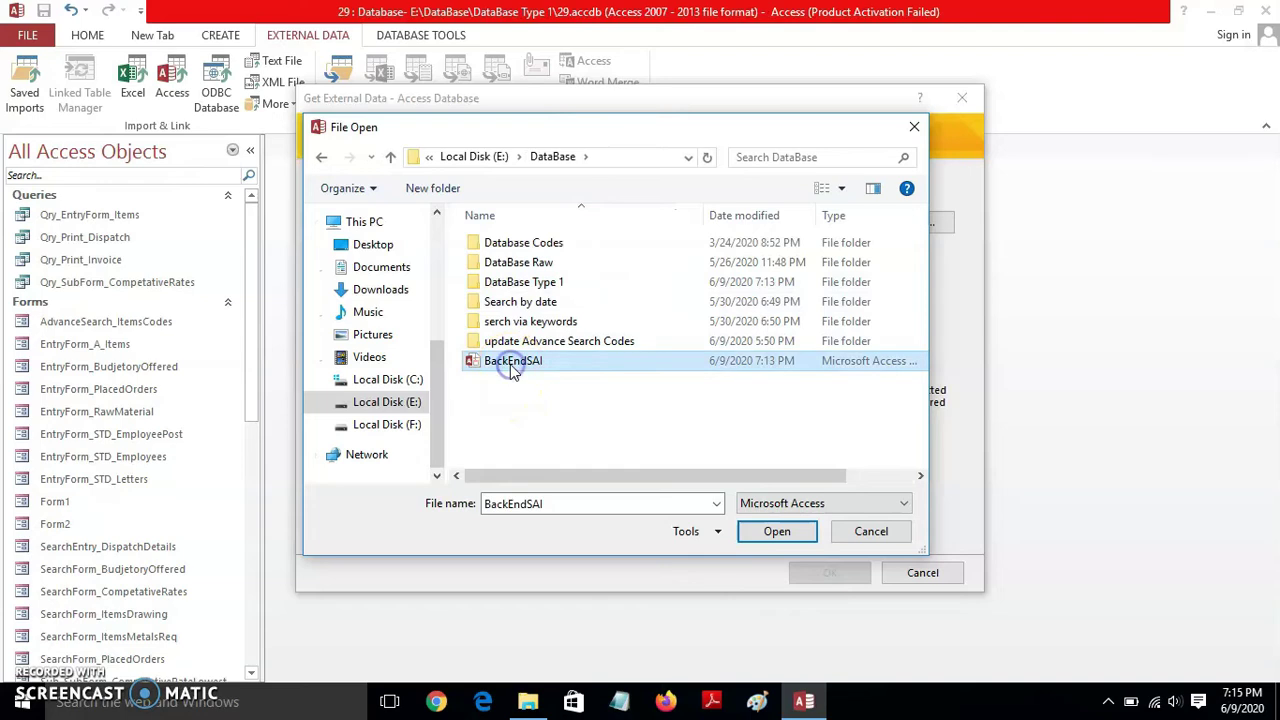
pyautogui.click(791, 538)
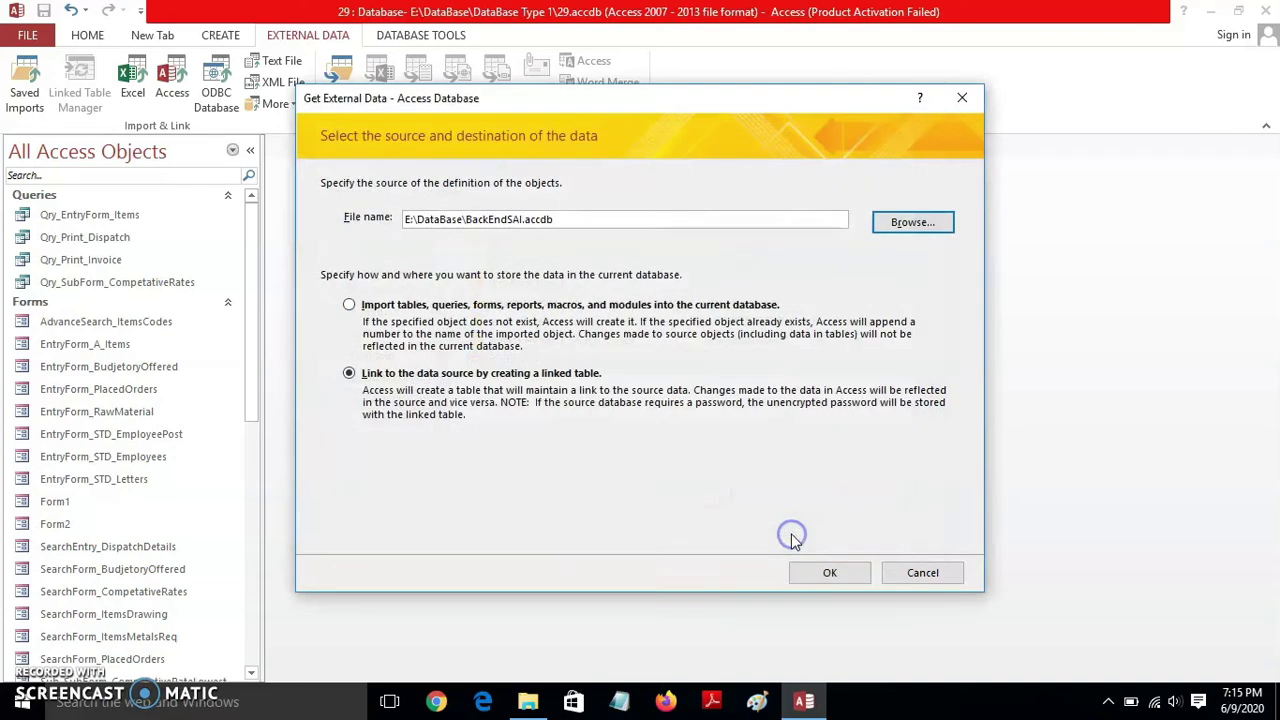
pyautogui.click(829, 573)
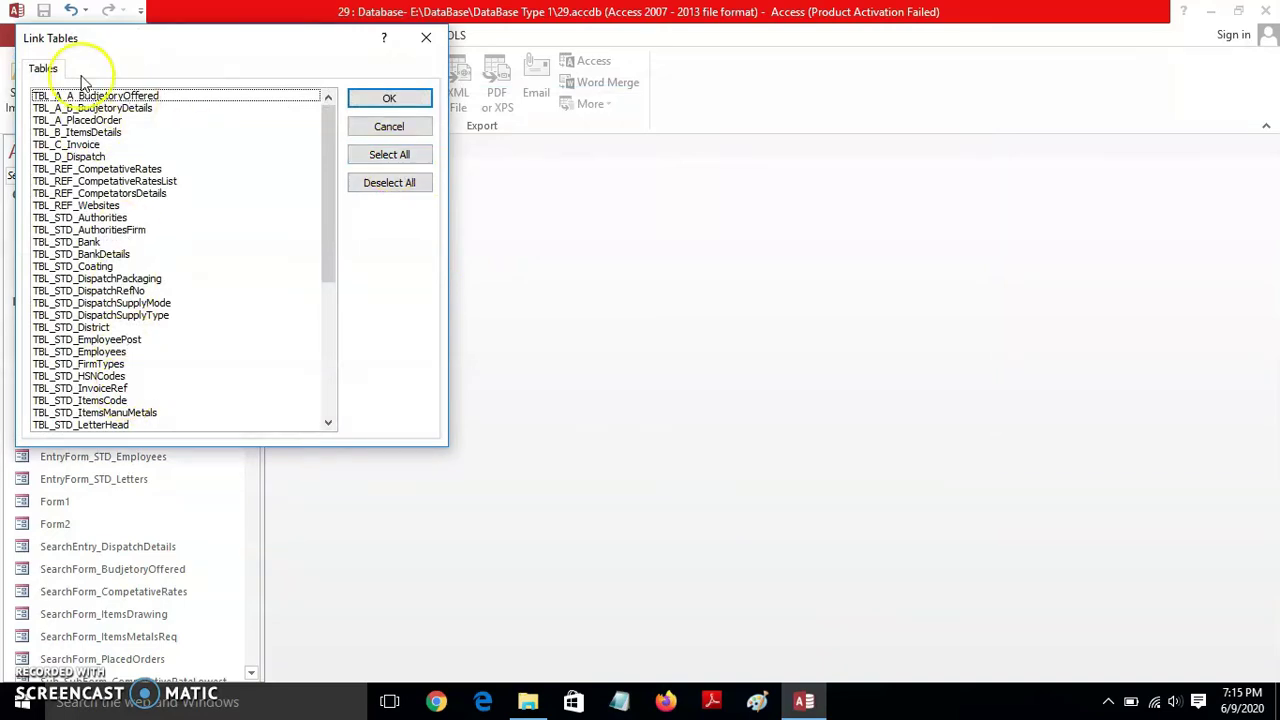
# - Select all BackEndSAI tables and link them, then check the linked tables' source path
pyautogui.click(381, 157)
pyautogui.click(381, 99)
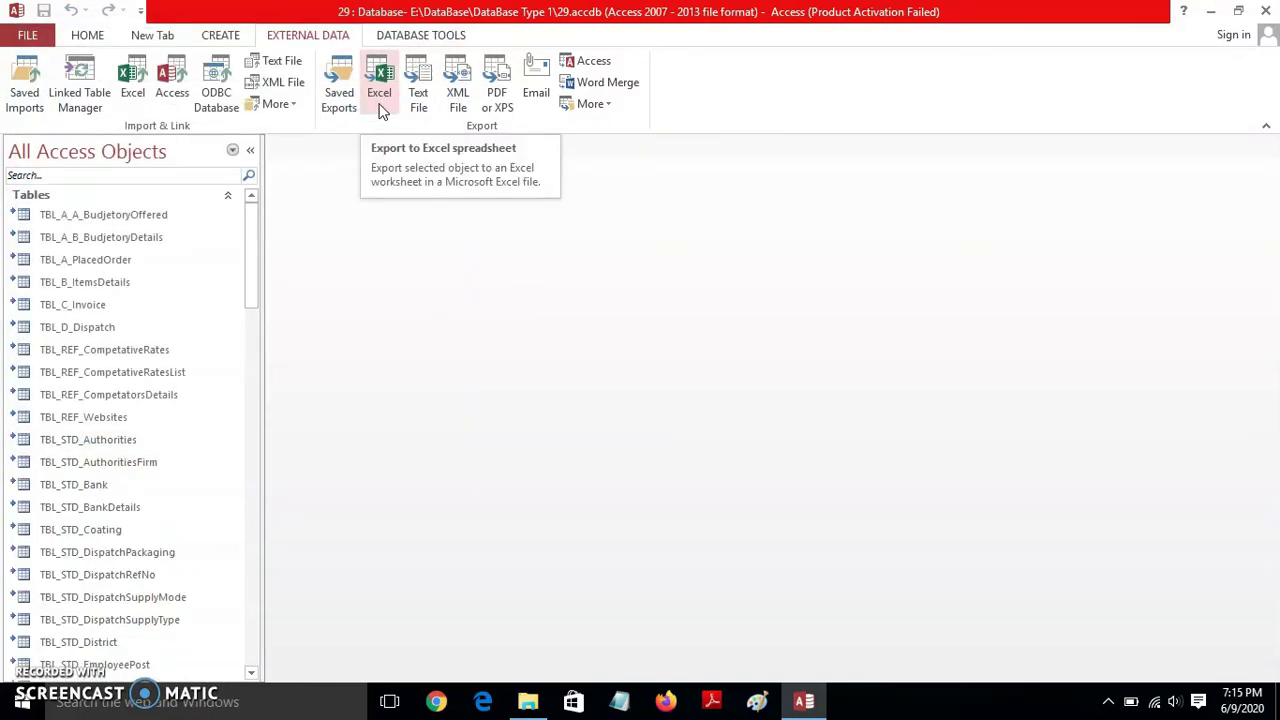
pyautogui.moveTo(251, 214); pyautogui.dragTo(250, 378)
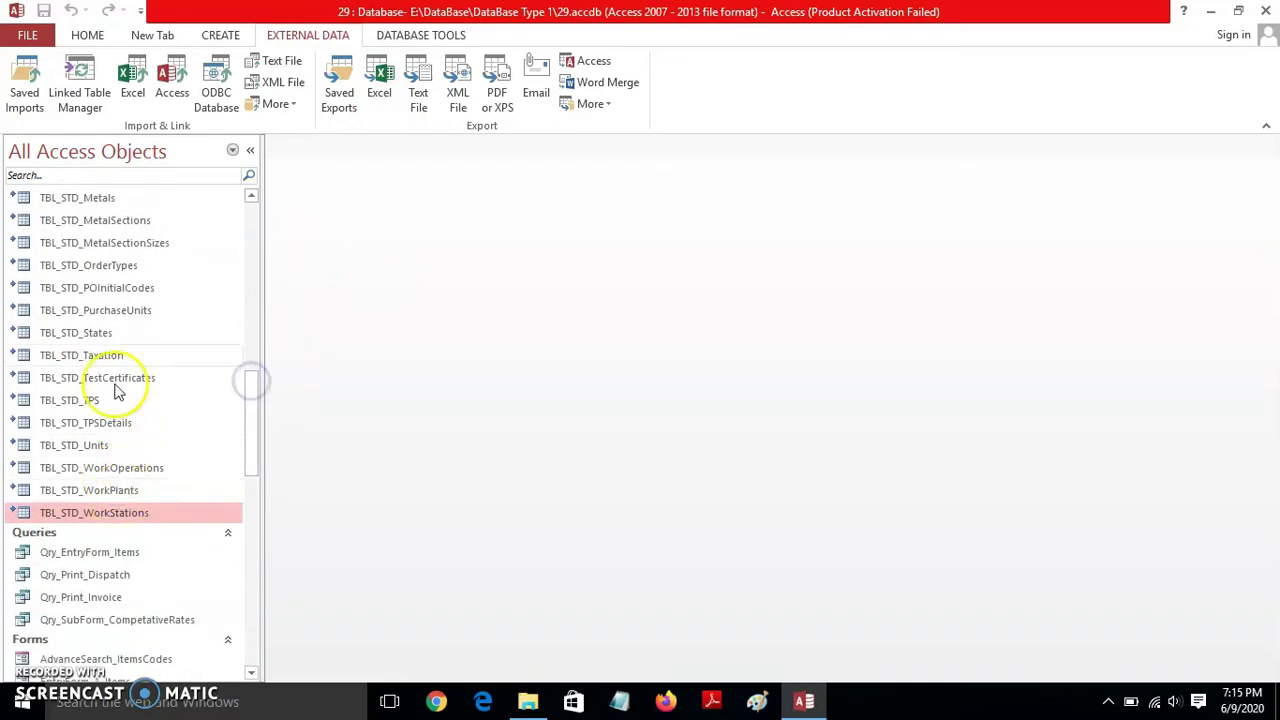
pyautogui.moveTo(250, 423); pyautogui.dragTo(245, 192)
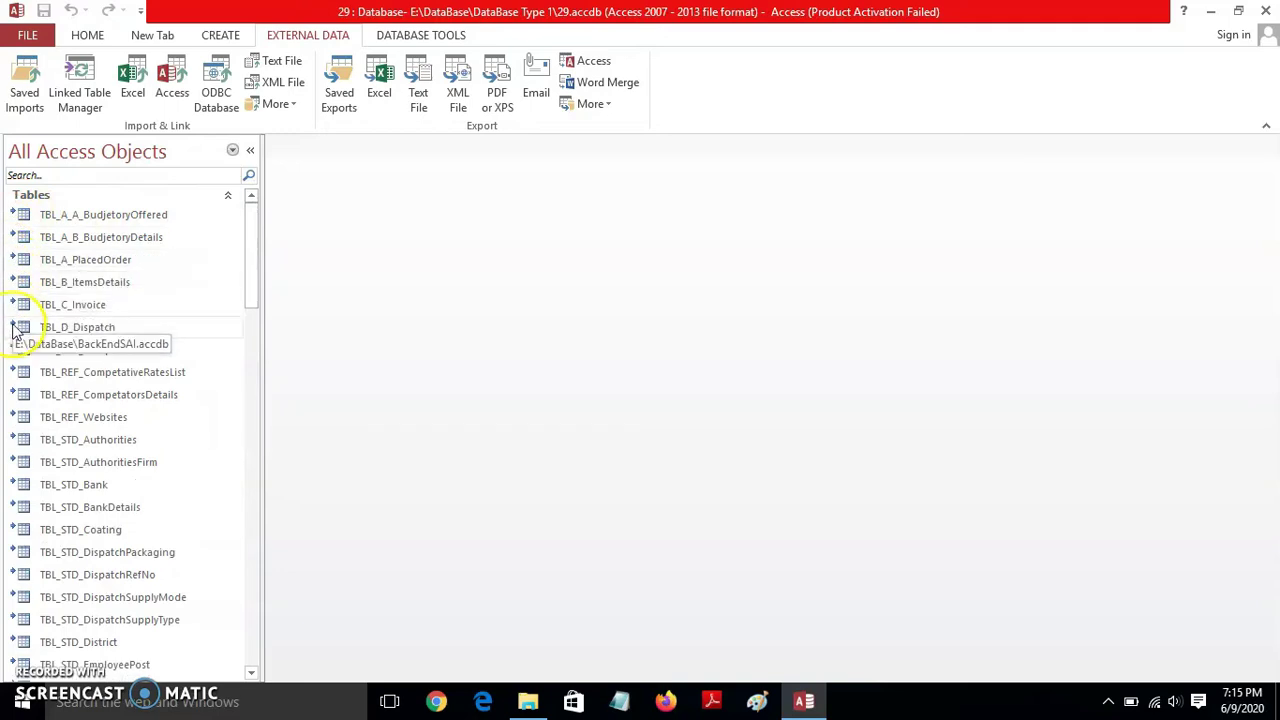
pyautogui.click(14, 397)
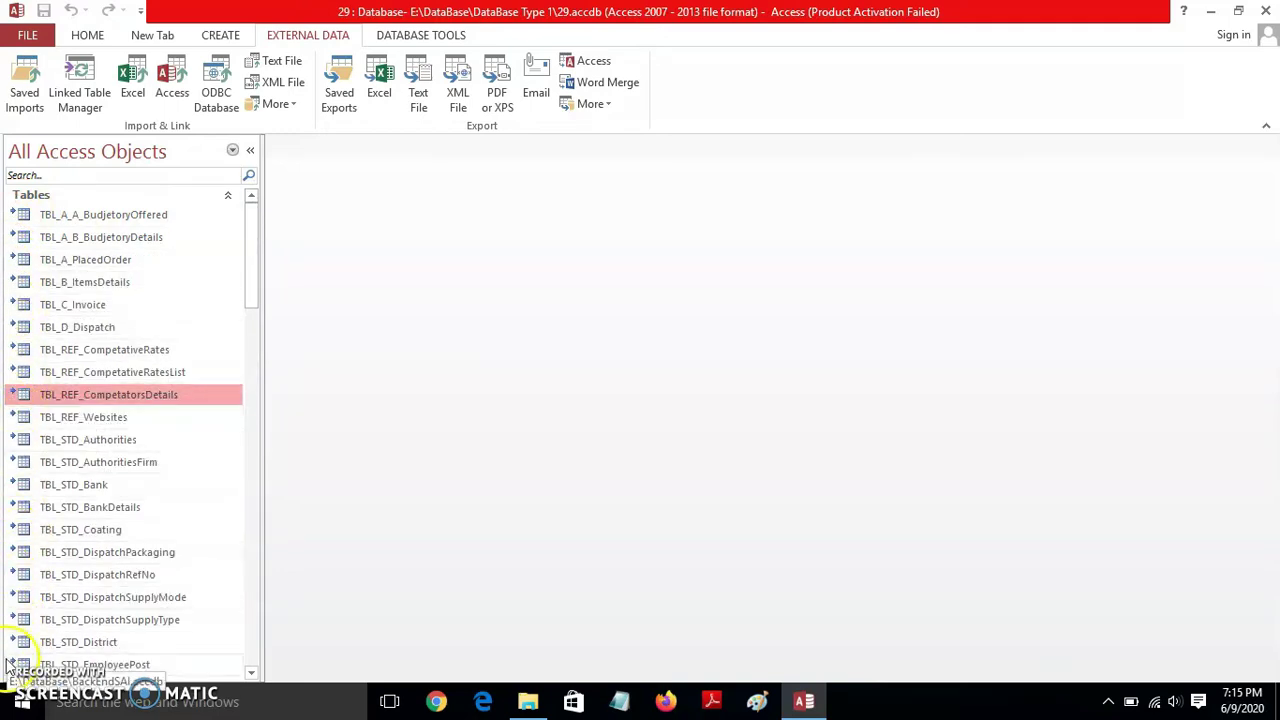
pyautogui.moveTo(251, 257); pyautogui.dragTo(262, 190)
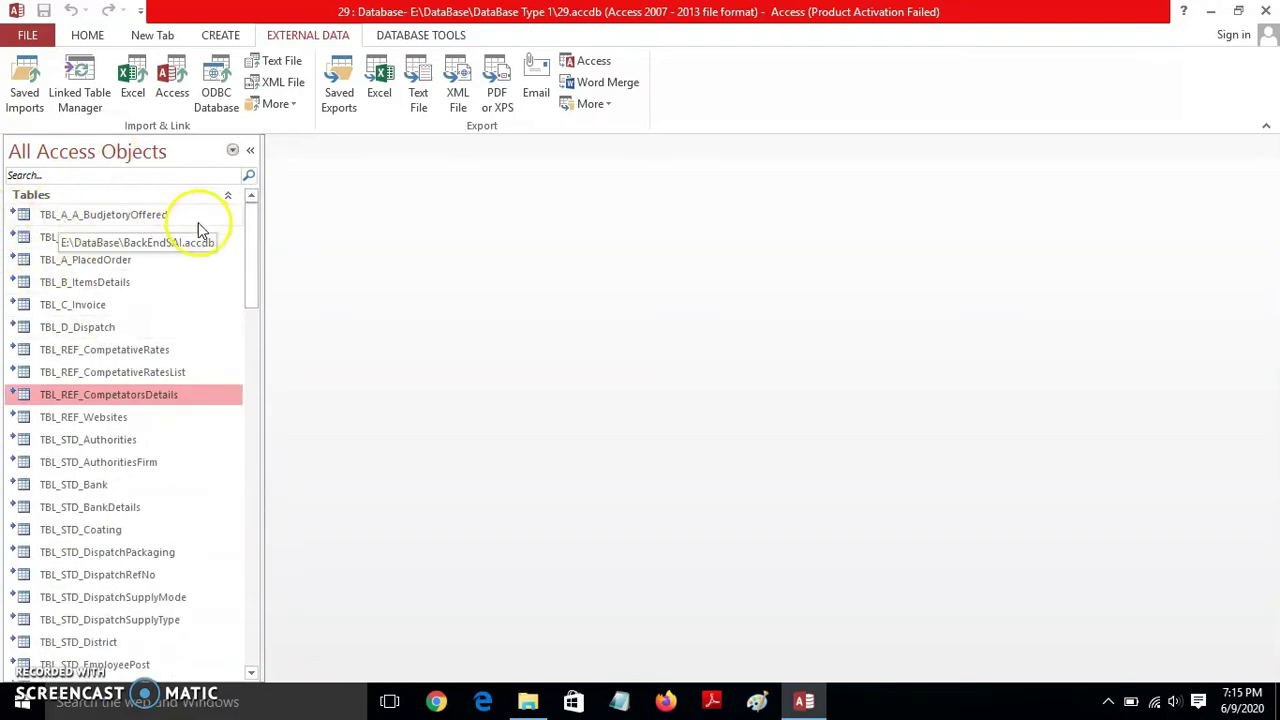
pyautogui.moveTo(249, 240); pyautogui.dragTo(244, 210)
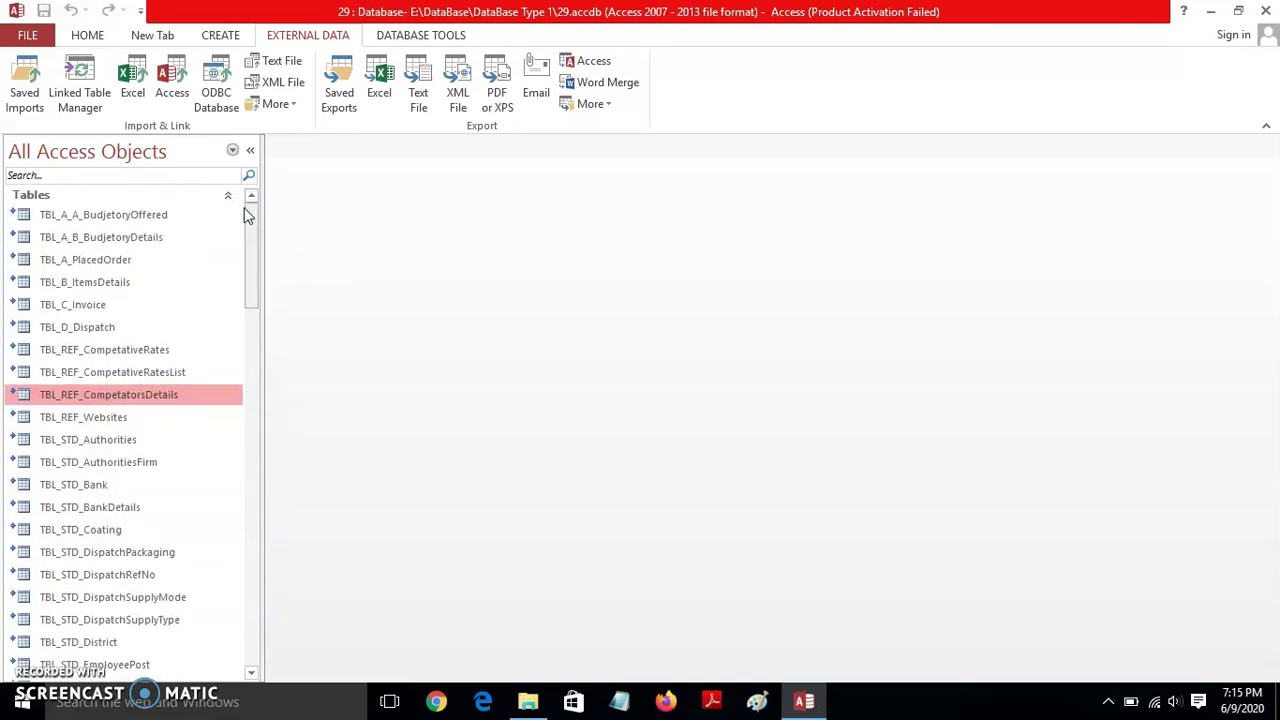
# - Compact and repair database 29, then close the zNavigationForm that reopens
pyautogui.click(32, 36)
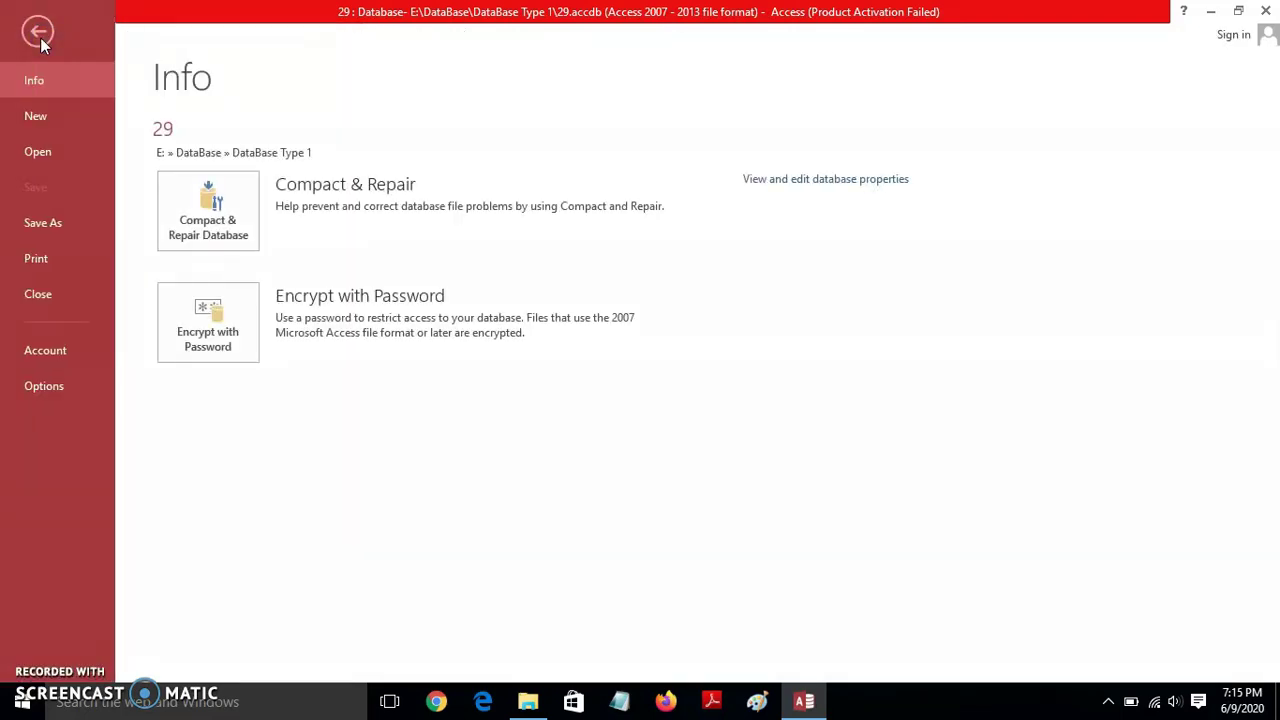
pyautogui.click(213, 232)
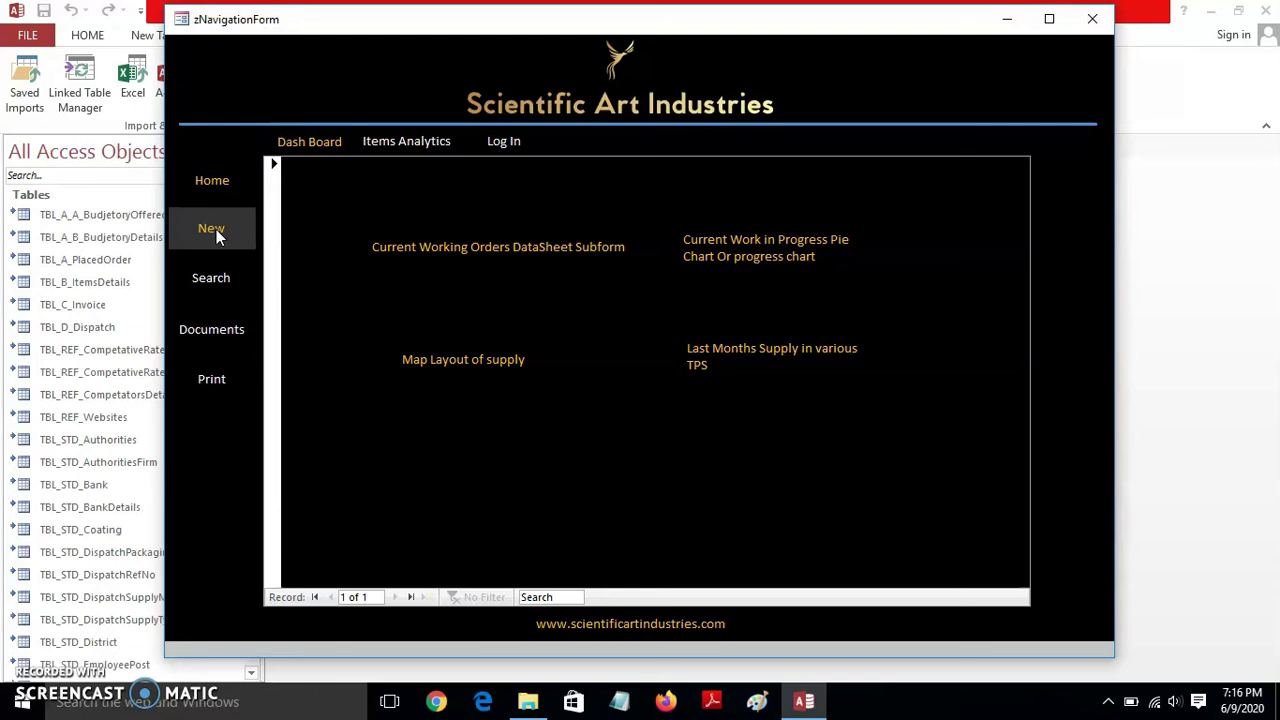
pyautogui.click(1092, 20)
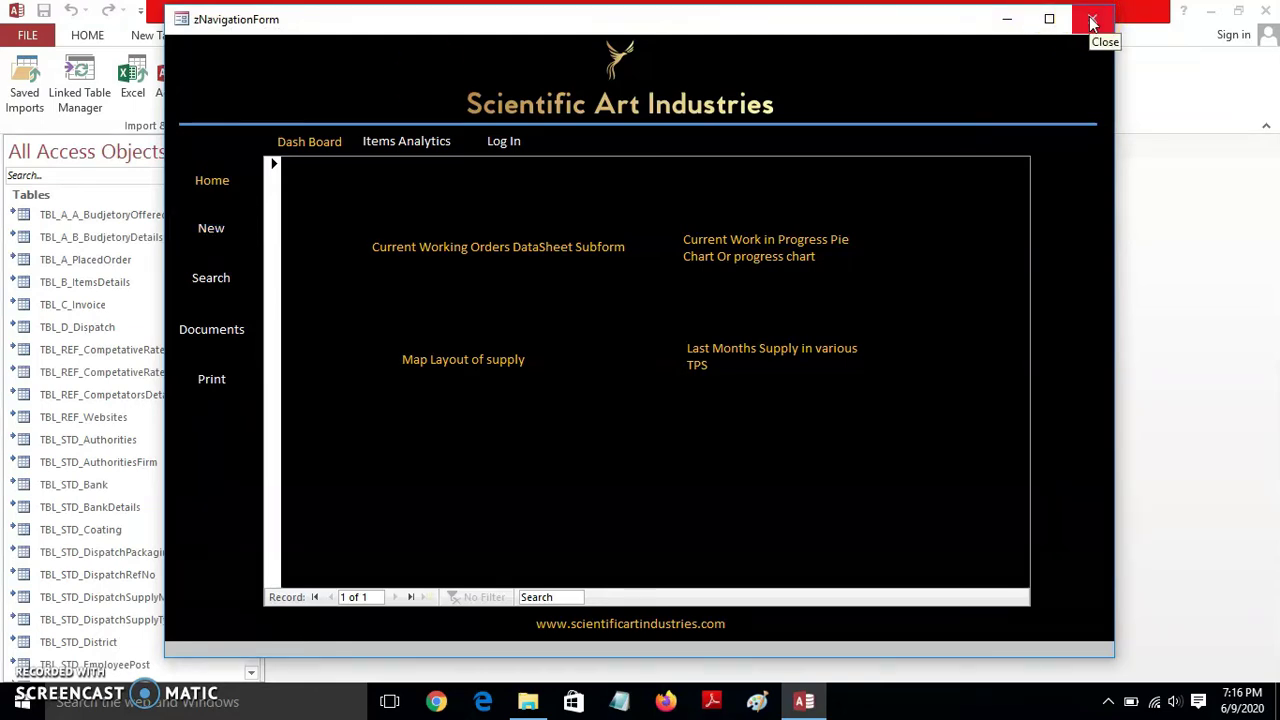
pyautogui.click(1092, 20)
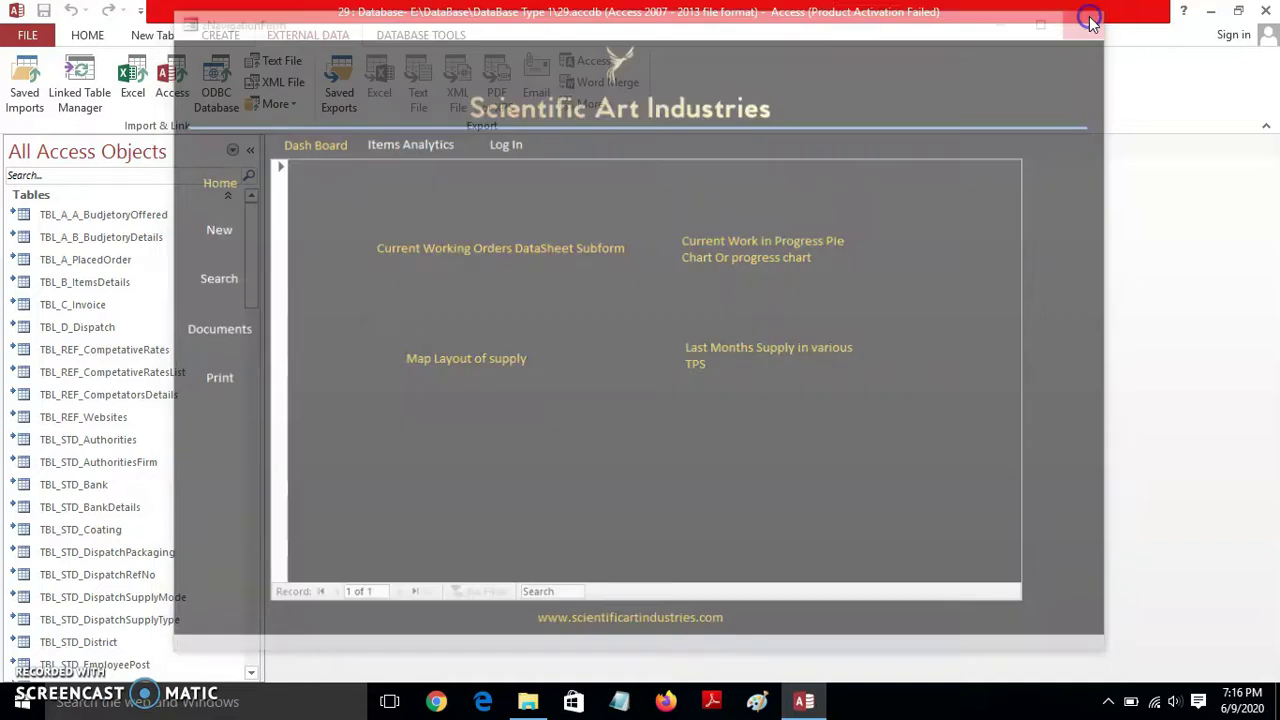
pyautogui.moveTo(252, 220); pyautogui.dragTo(252, 500)
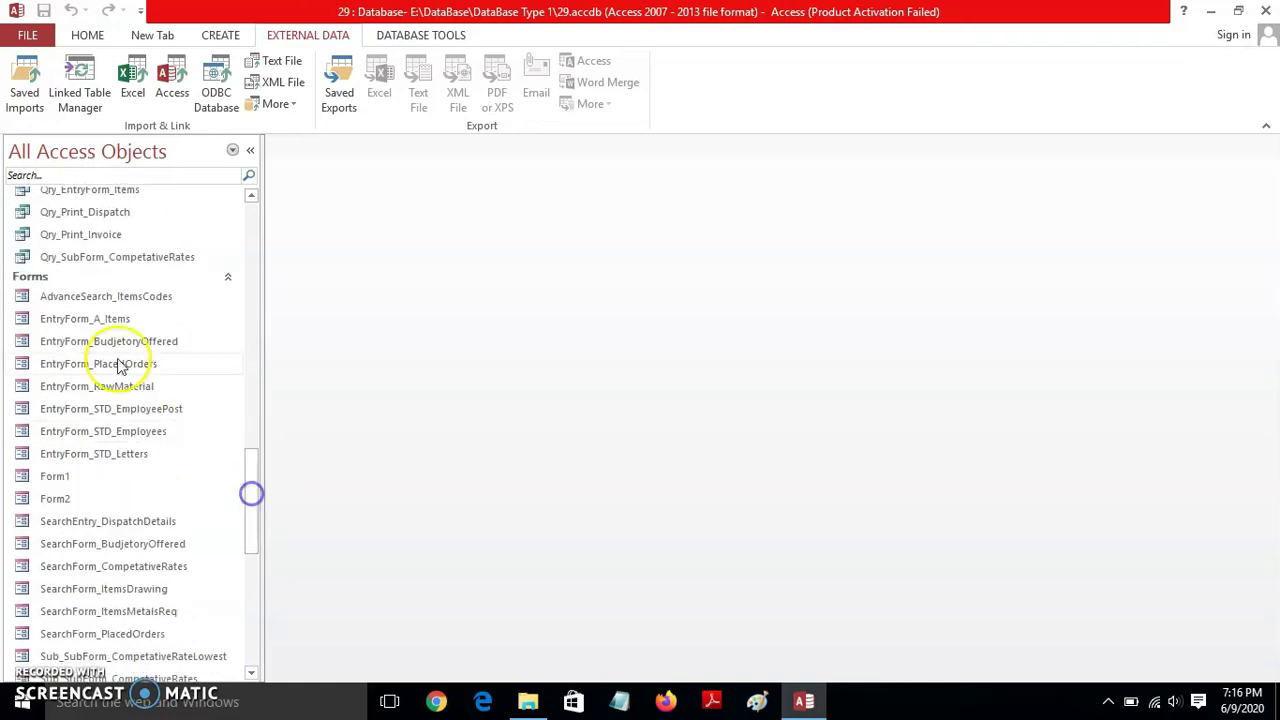
pyautogui.click(98, 321)
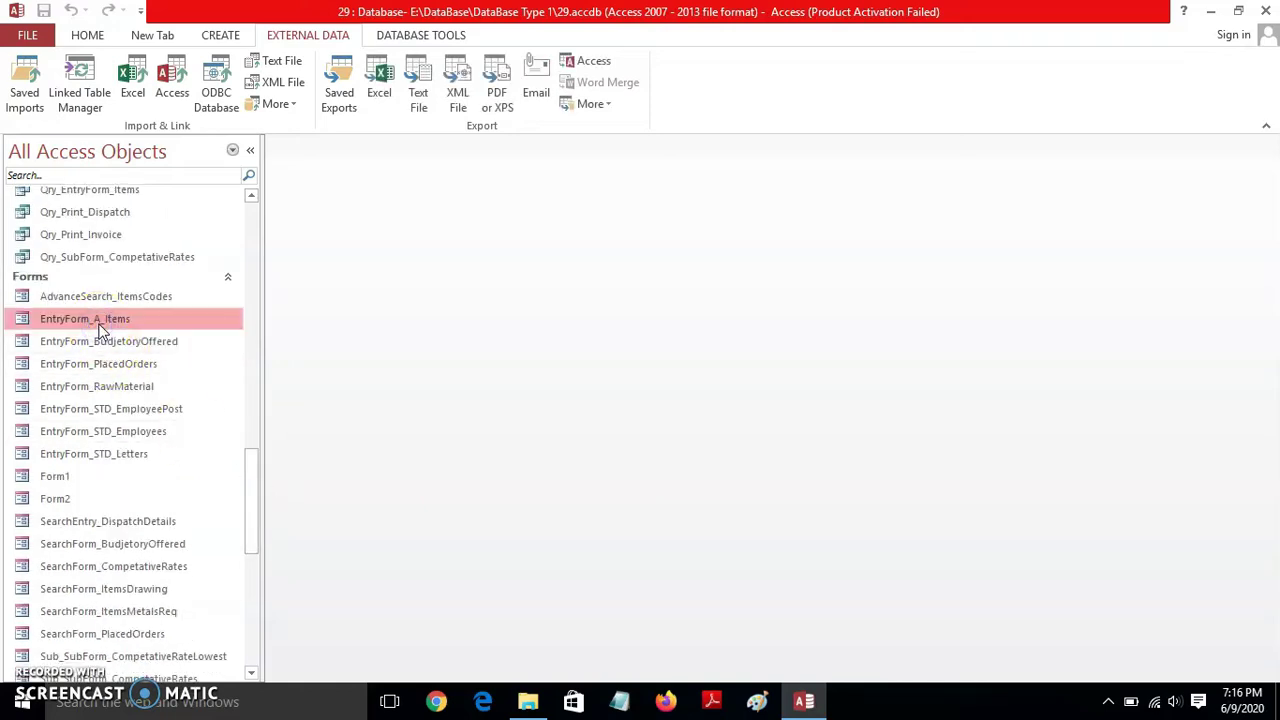
pyautogui.doubleClick(98, 321)
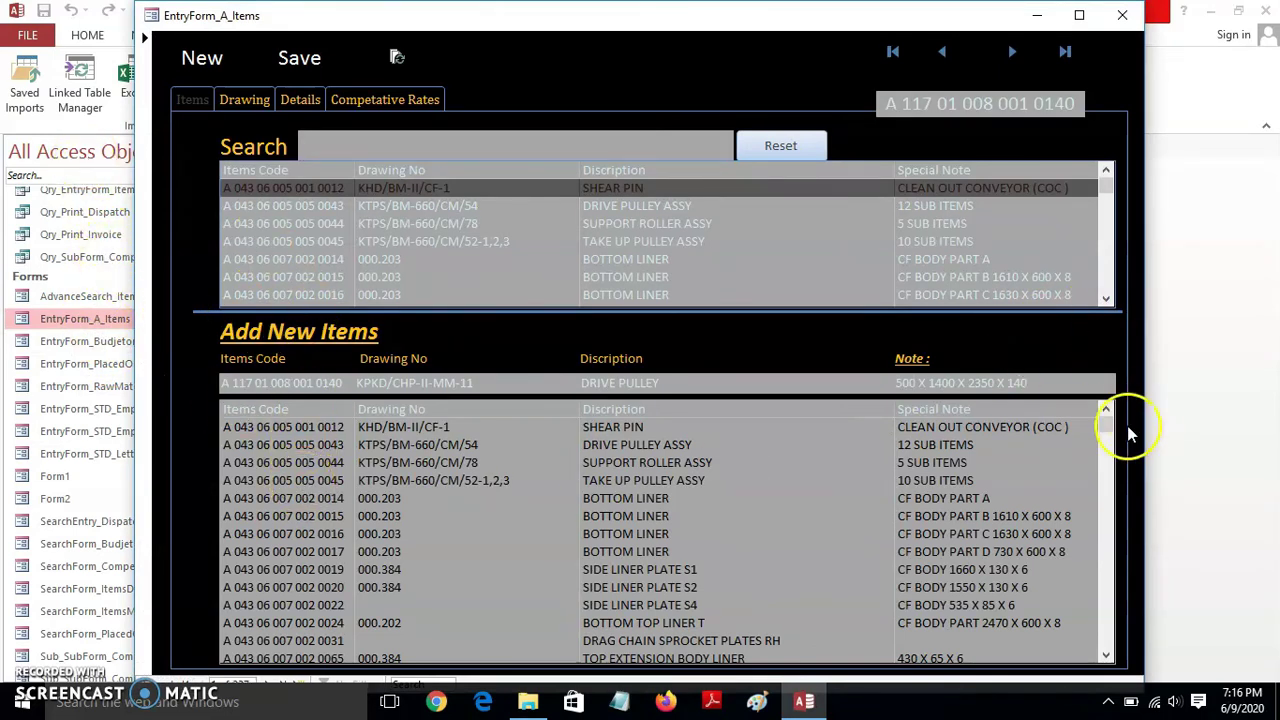
pyautogui.moveTo(1108, 424); pyautogui.dragTo(1108, 537)
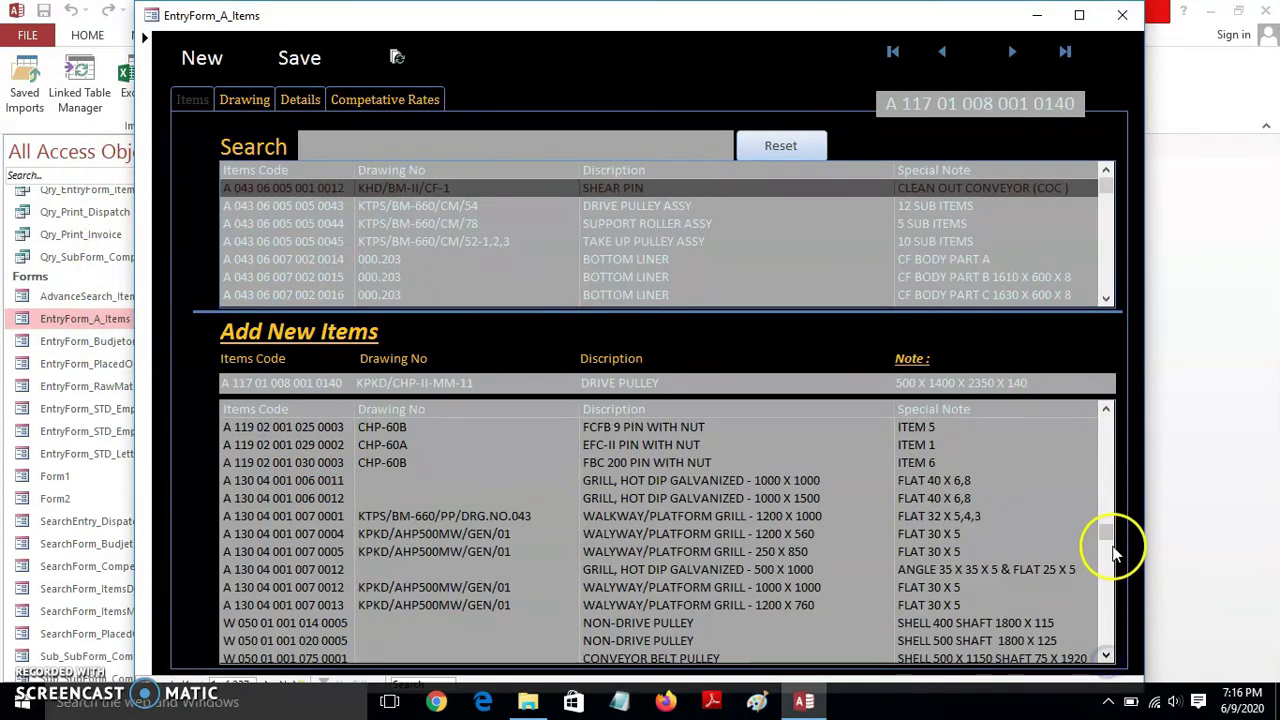
pyautogui.moveTo(1106, 645); pyautogui.dragTo(1105, 420)
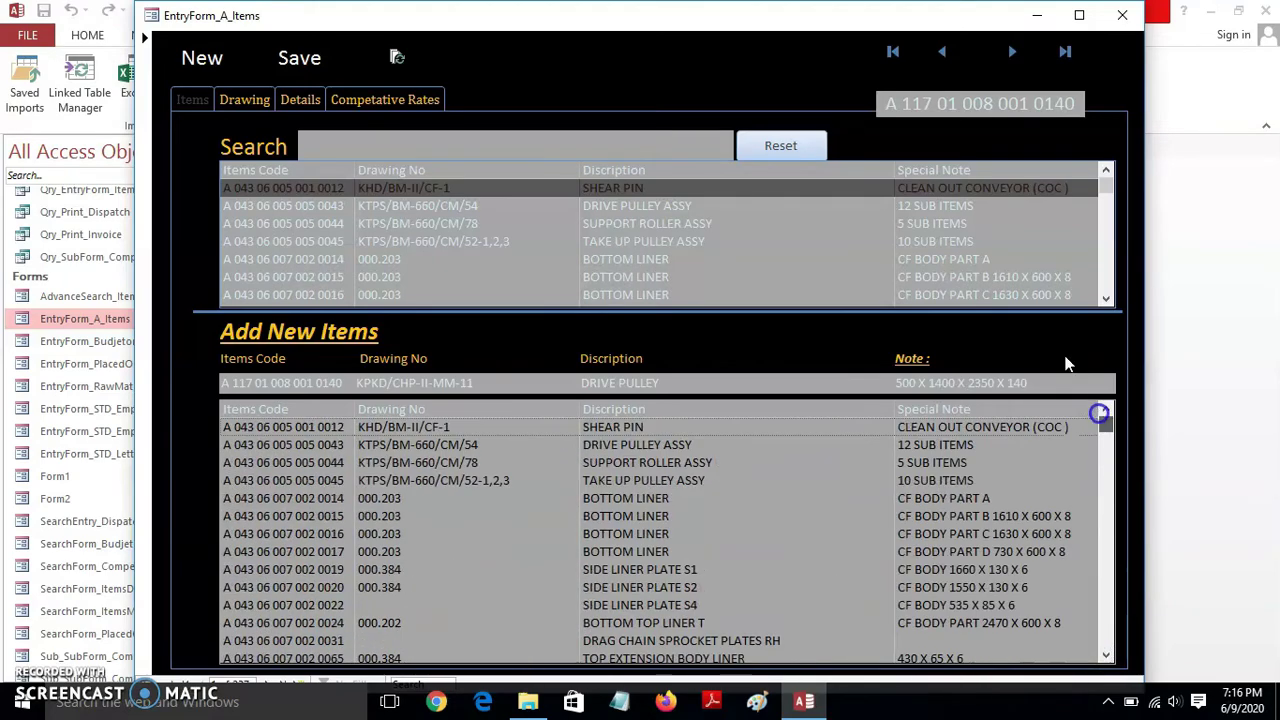
pyautogui.click(1125, 20)
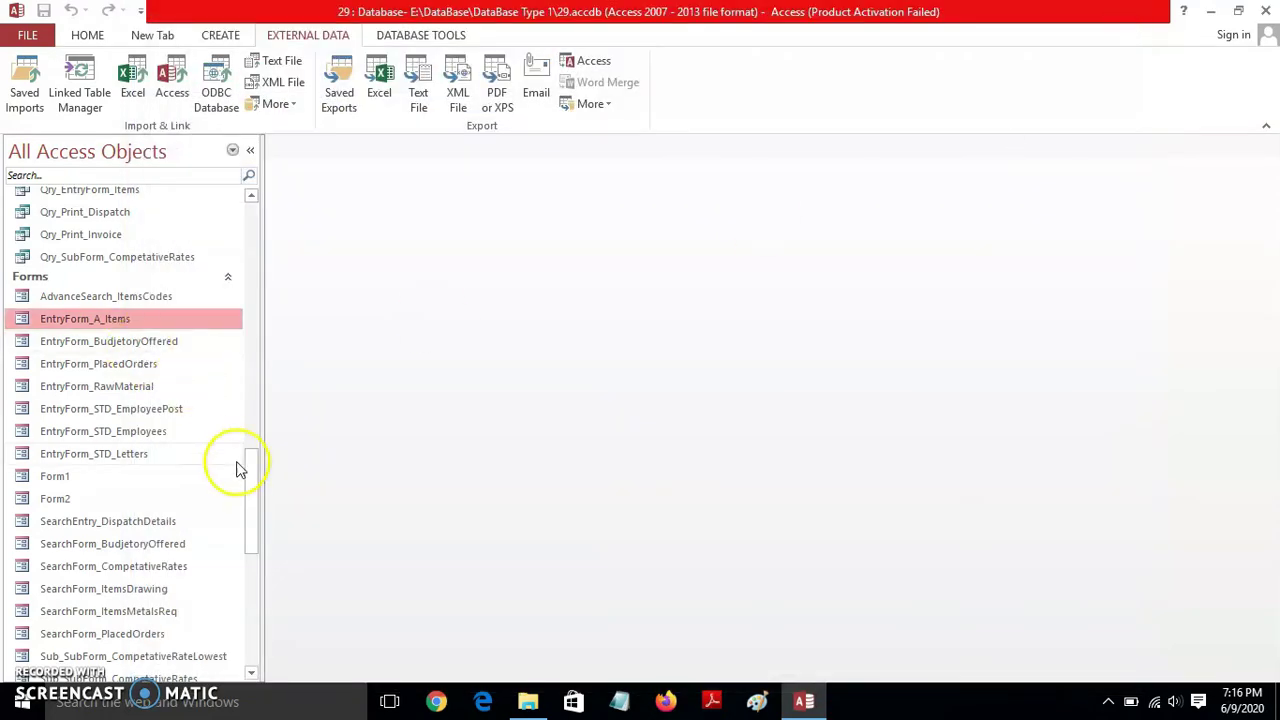
pyautogui.moveTo(256, 500); pyautogui.dragTo(264, 590)
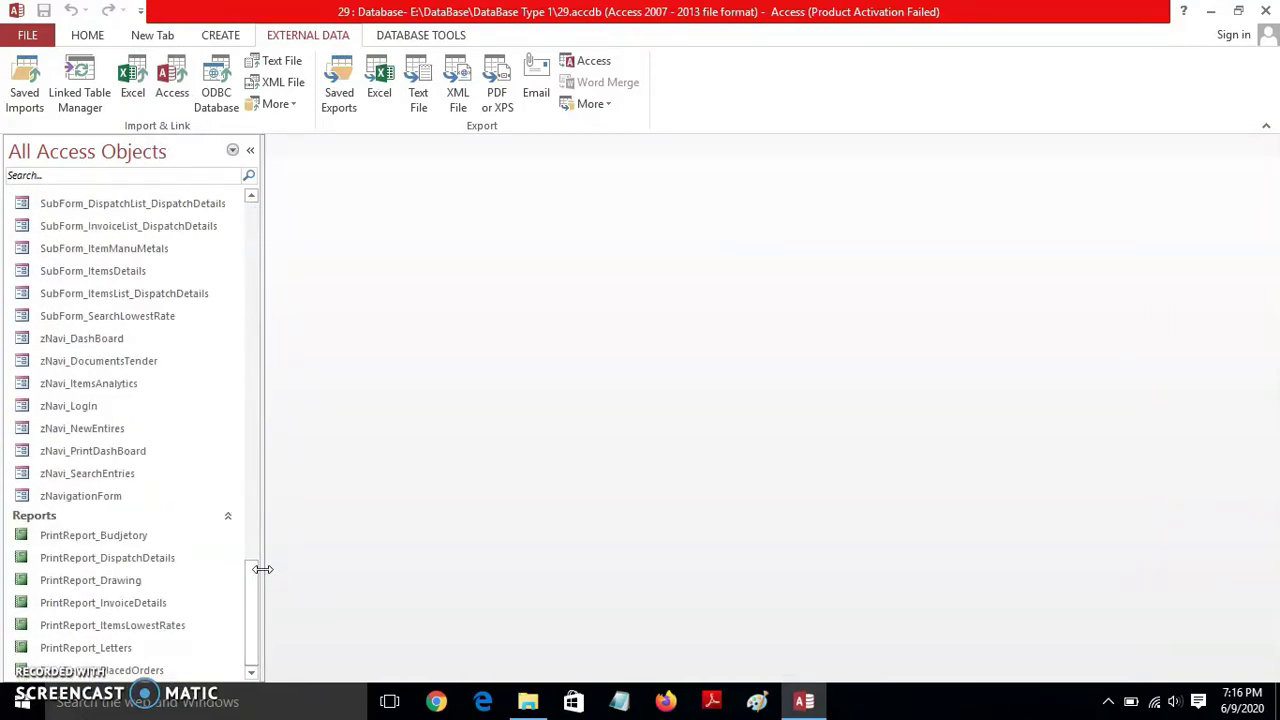
pyautogui.moveTo(263, 569); pyautogui.dragTo(268, 224)
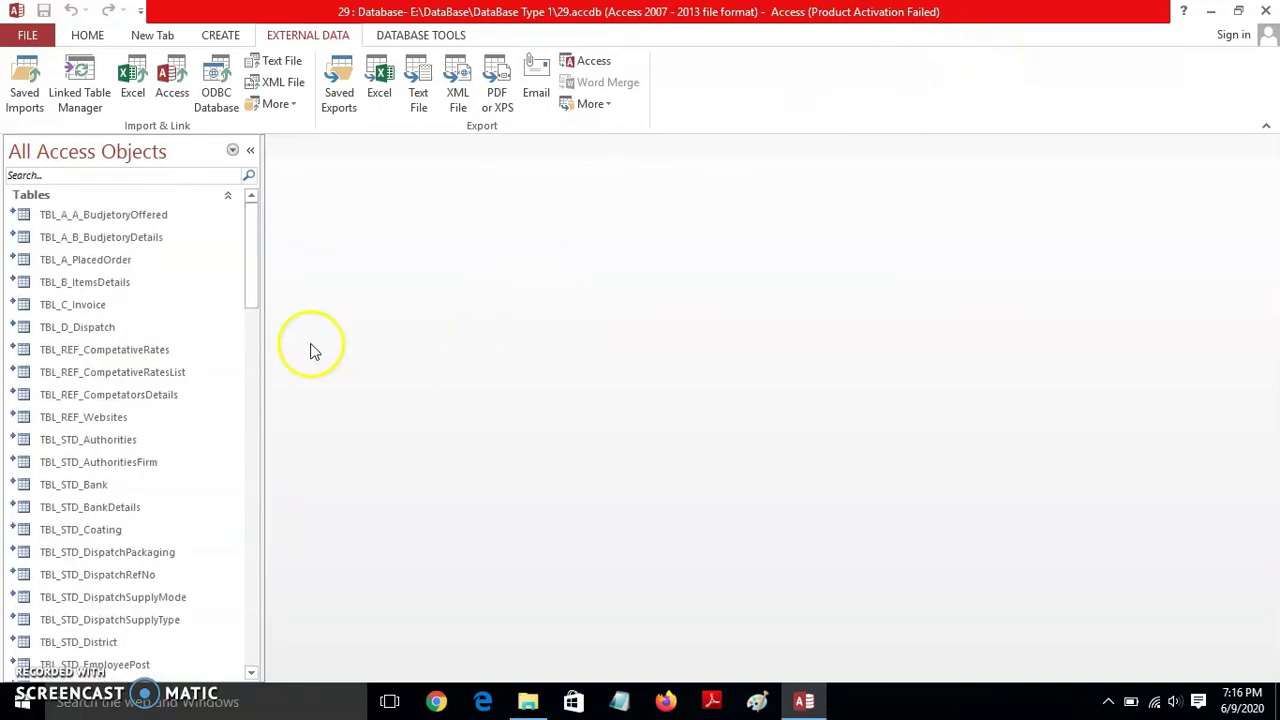
pyautogui.moveTo(251, 246)
pyautogui.mouseDown()
pyautogui.moveTo(250, 603)
pyautogui.moveTo(251, 231)
pyautogui.mouseUp()
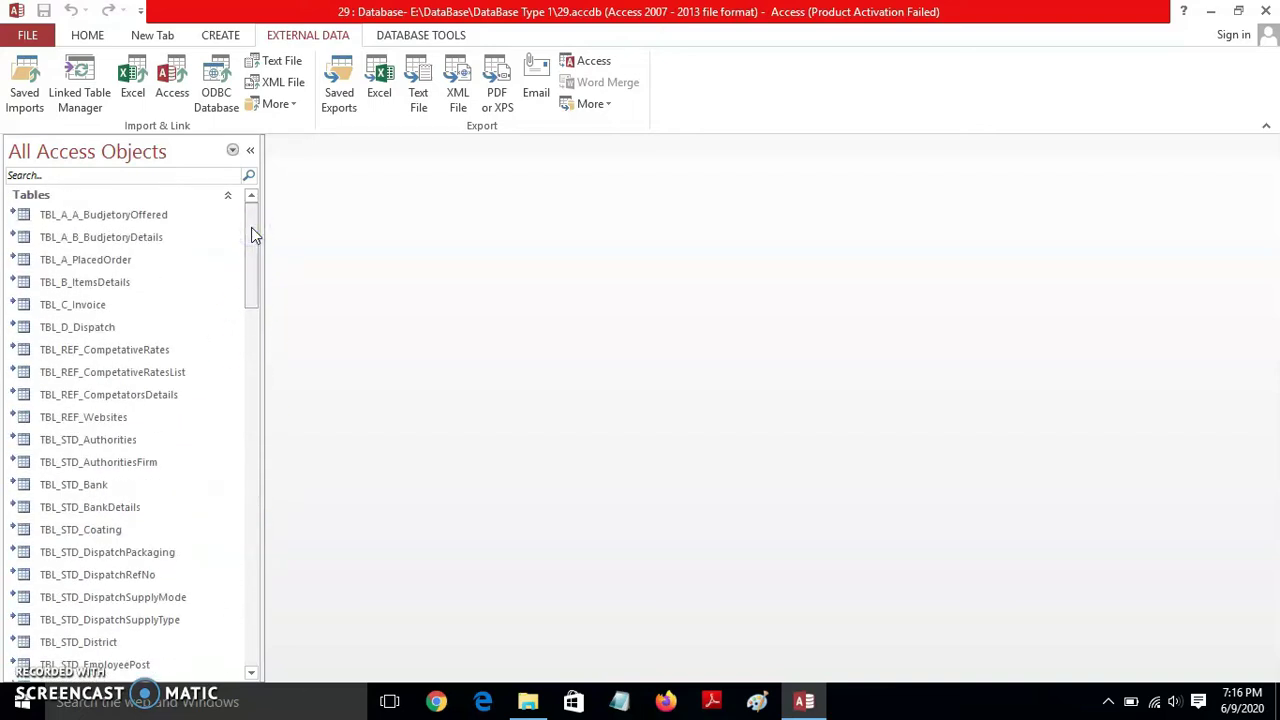
pyautogui.click(1266, 18)
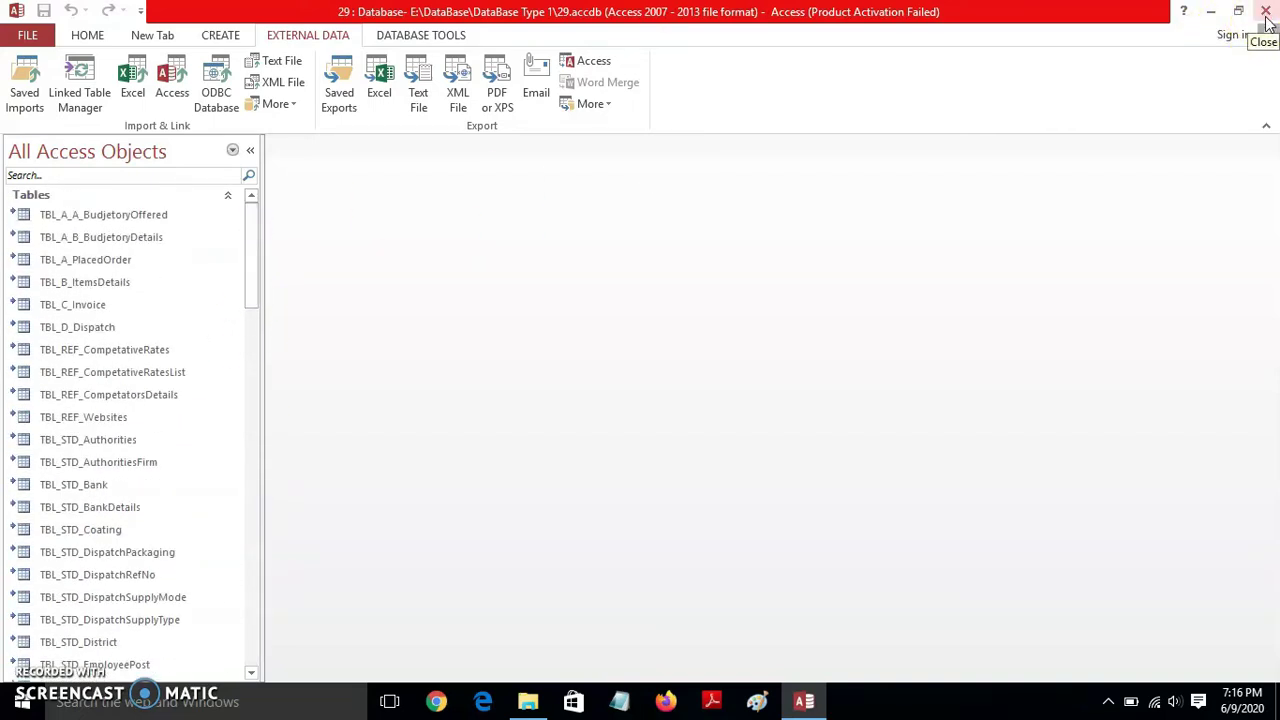
# - Quit Access and close the open folder window to get back to the desktop
pyautogui.click(1266, 18)
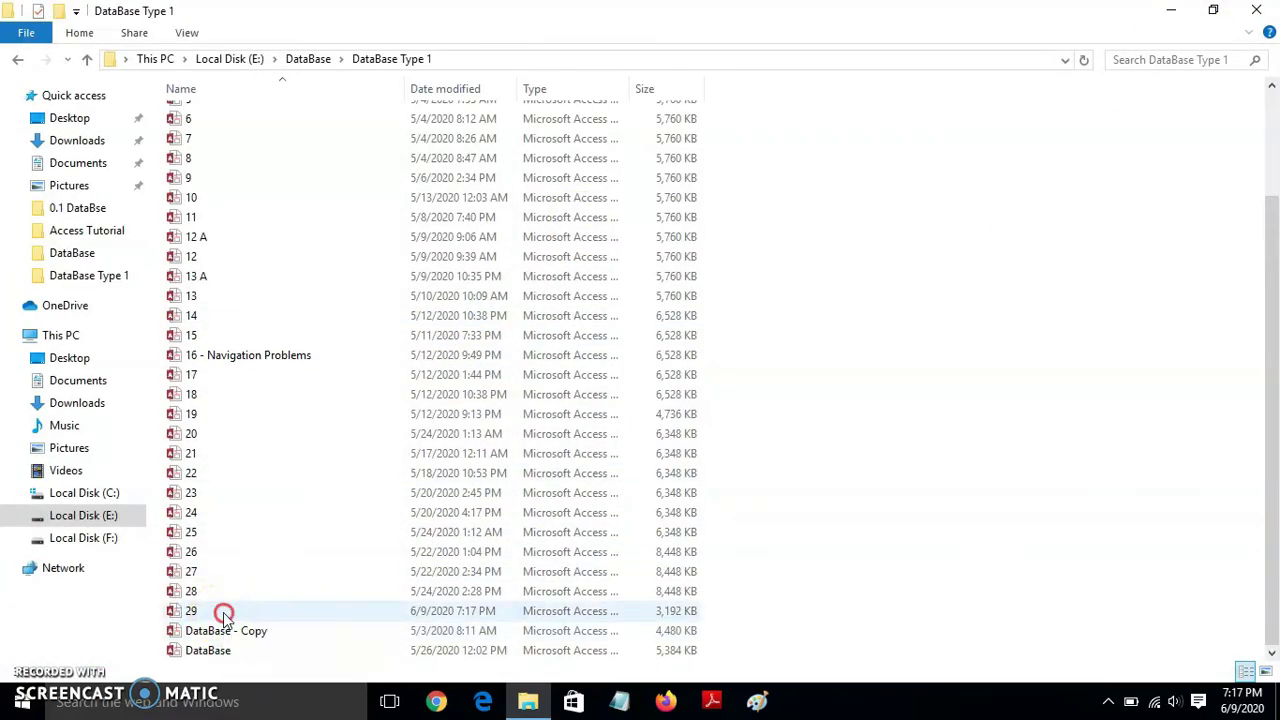
pyautogui.rightClick(224, 612)
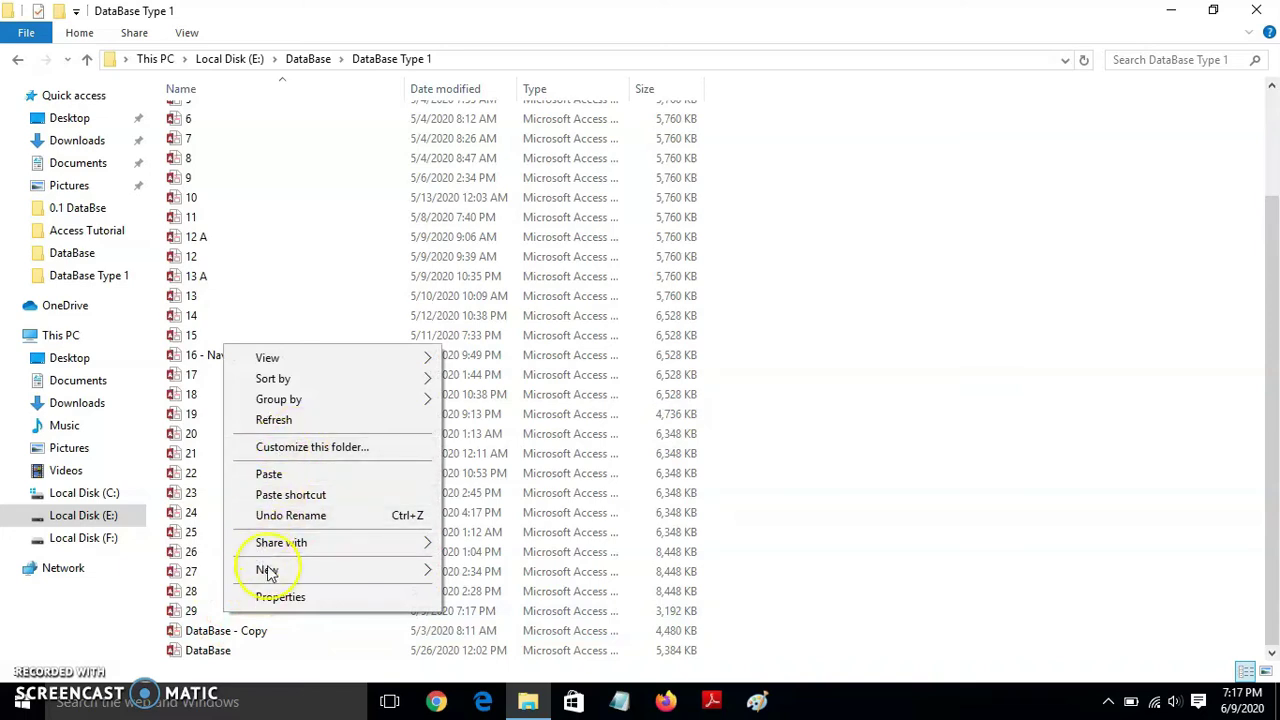
pyautogui.click(1029, 448)
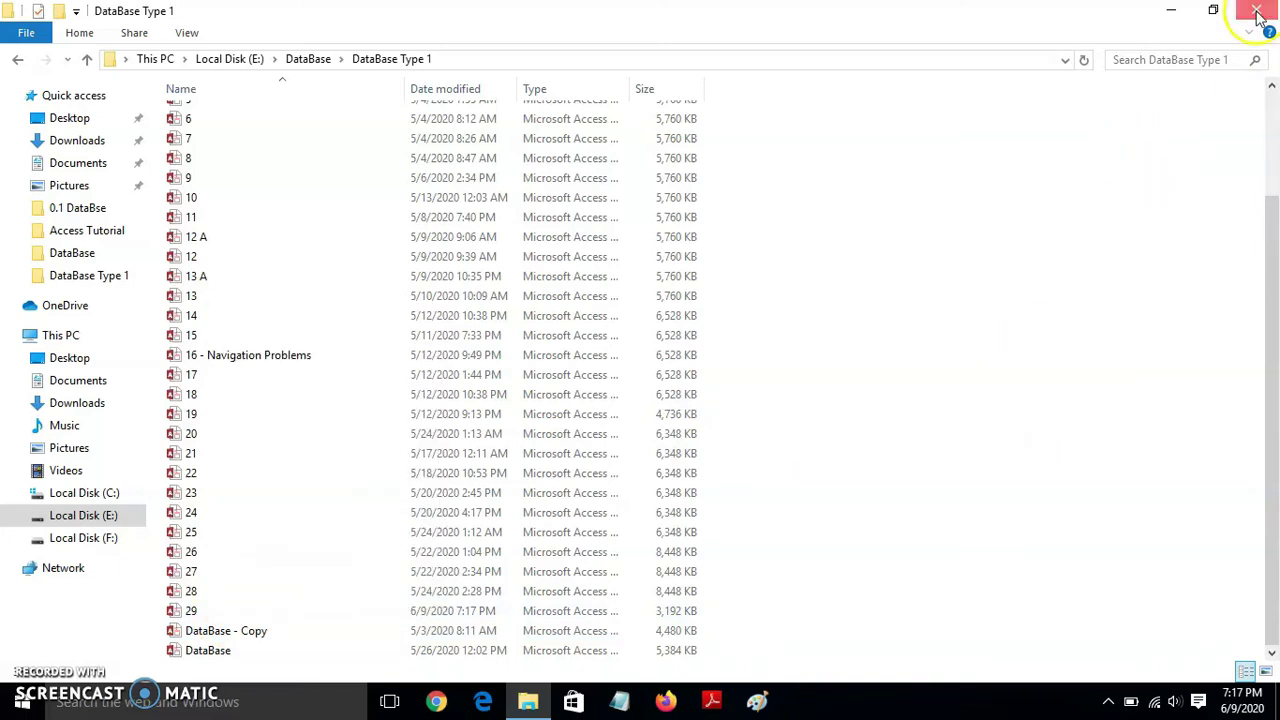
pyautogui.click(1257, 12)
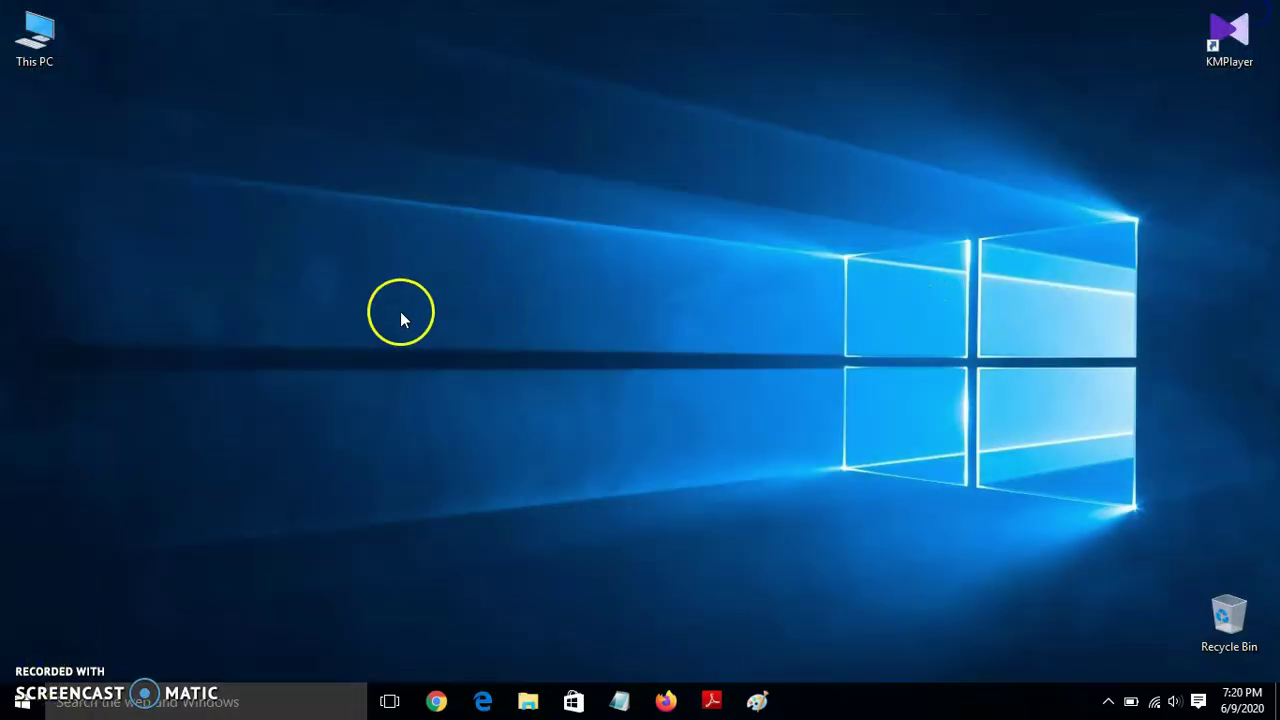
# - Browse to E:\DataBase\DataBase Type 1 in File Explorer
pyautogui.doubleClick(50, 46)
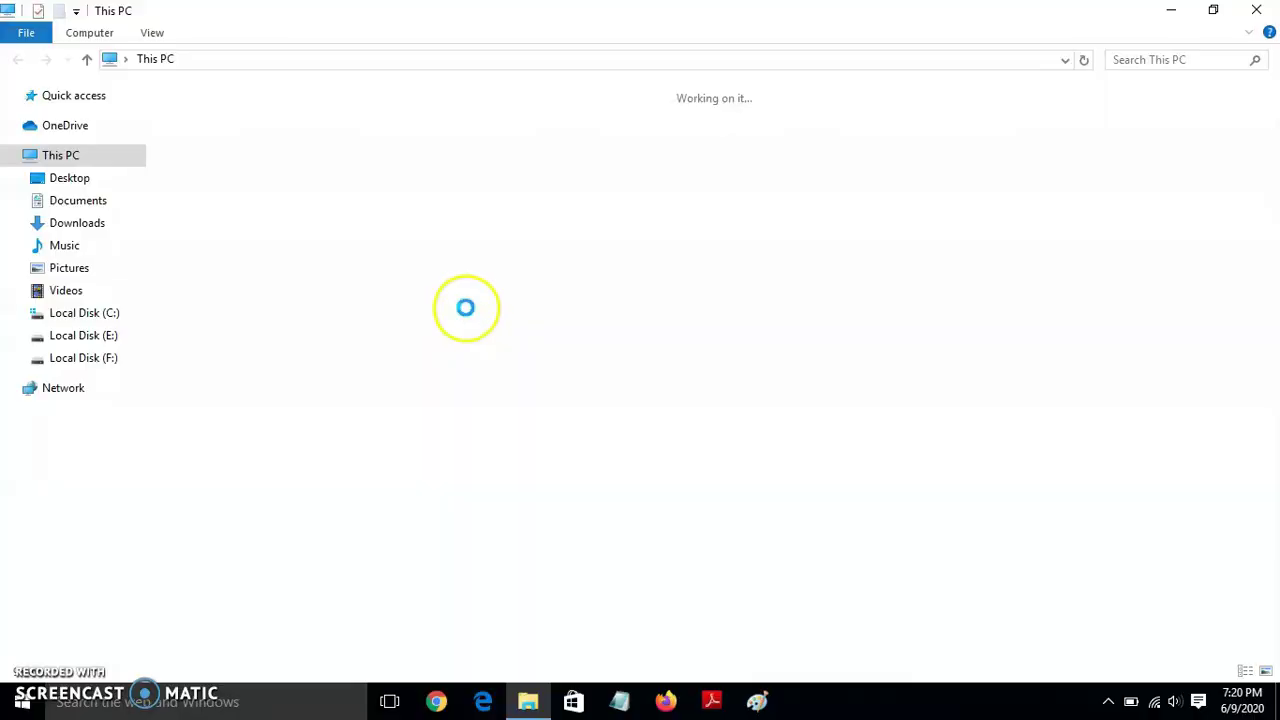
pyautogui.doubleClick(591, 277)
pyautogui.doubleClick(311, 171)
pyautogui.doubleClick(220, 155)
pyautogui.moveTo(1266, 215); pyautogui.dragTo(1266, 350)
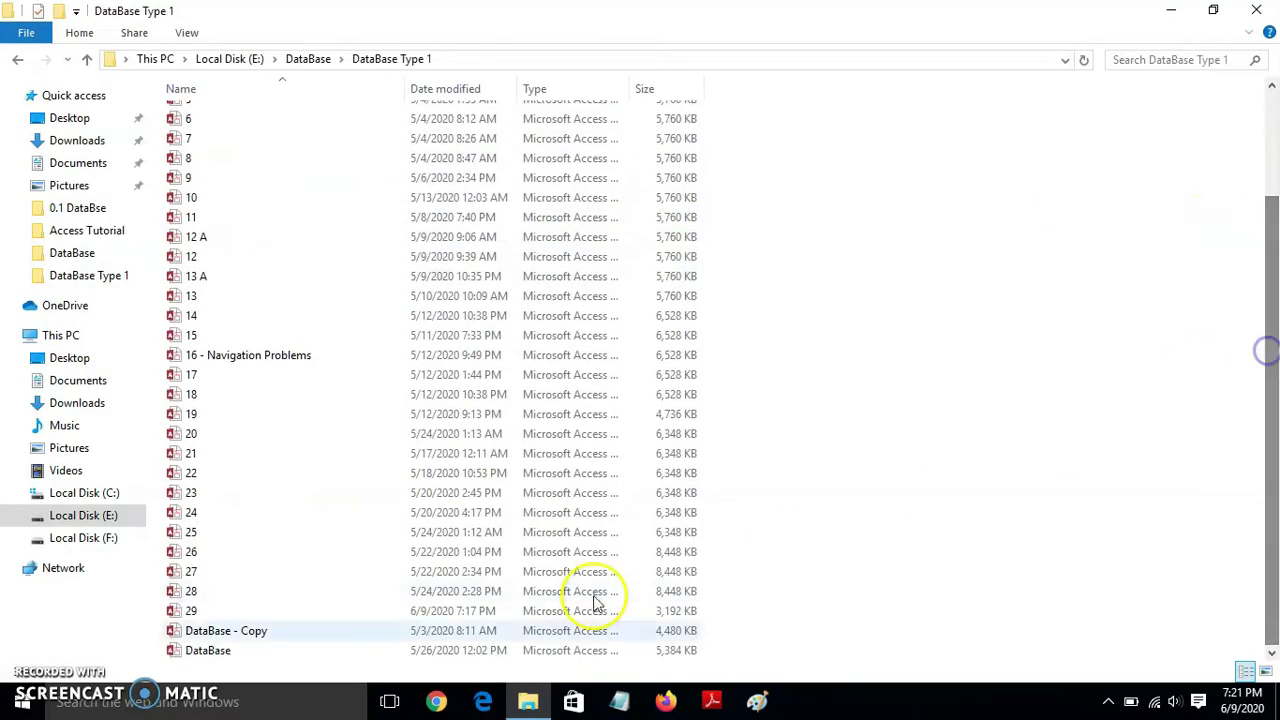
# - Copy the 29 database file and paste it onto the desktop
pyautogui.click(249, 612)
pyautogui.rightClick(249, 611)
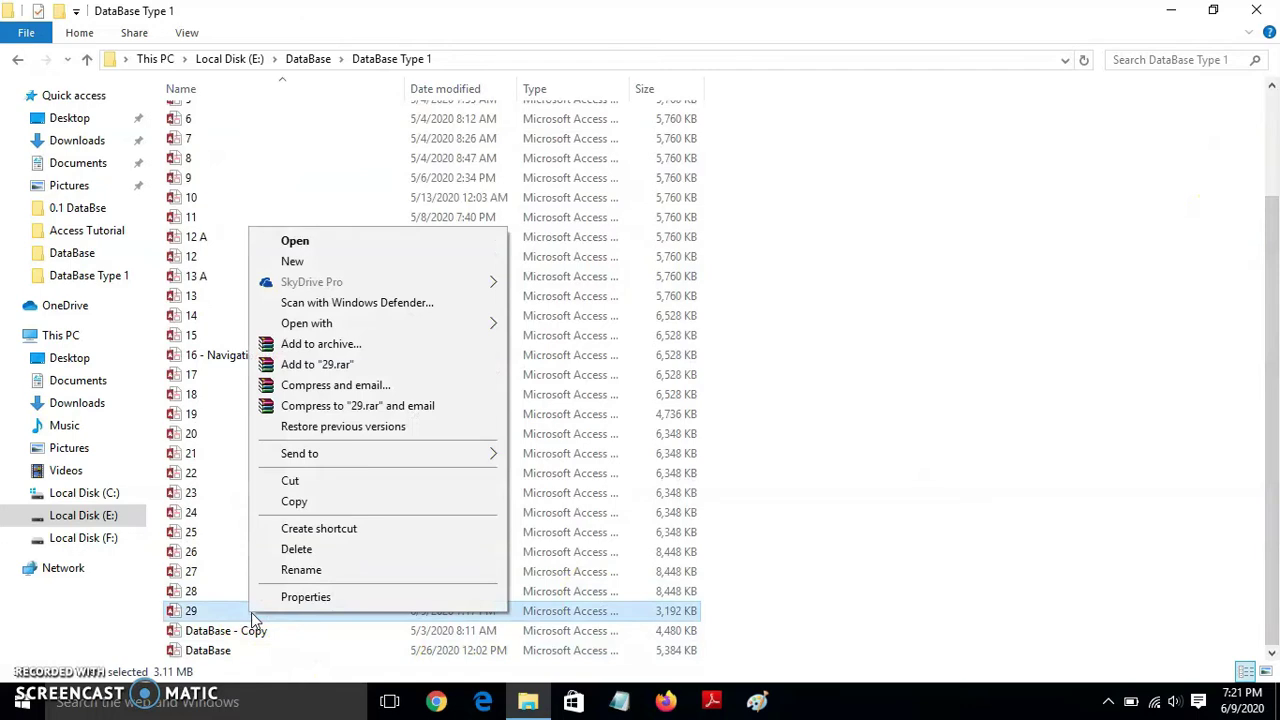
pyautogui.click(325, 504)
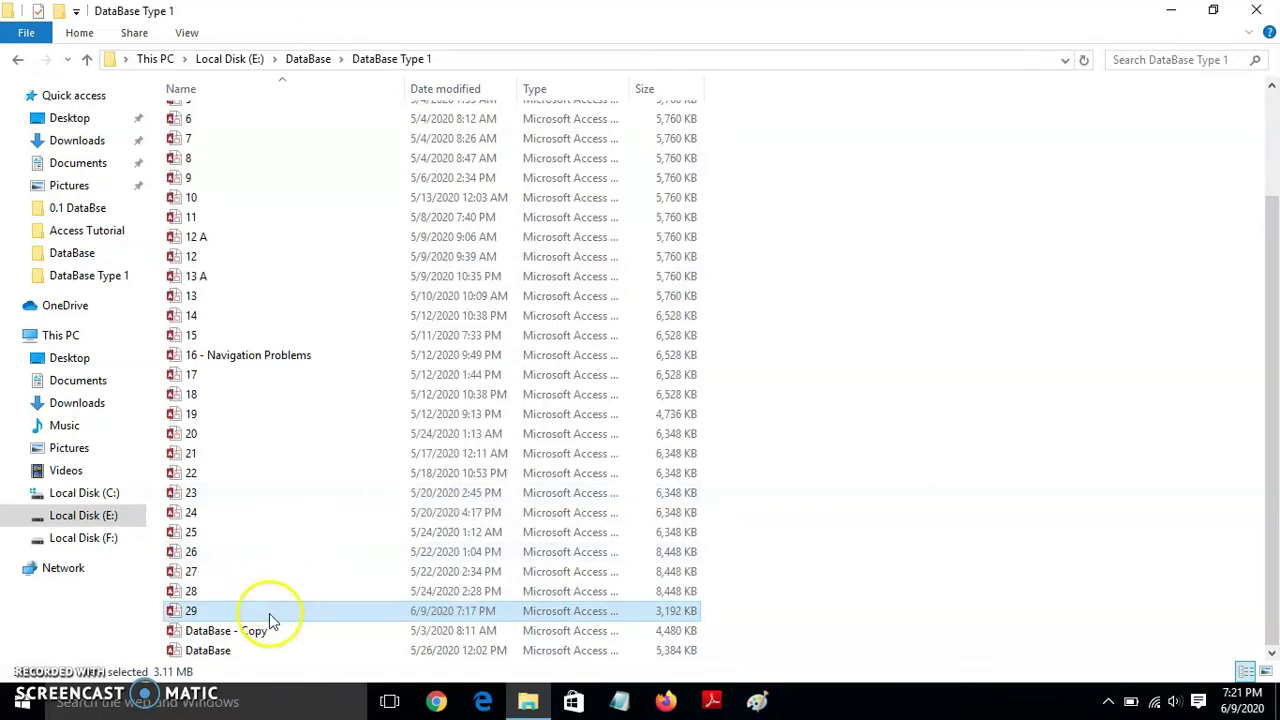
pyautogui.rightClick(262, 611)
pyautogui.click(313, 505)
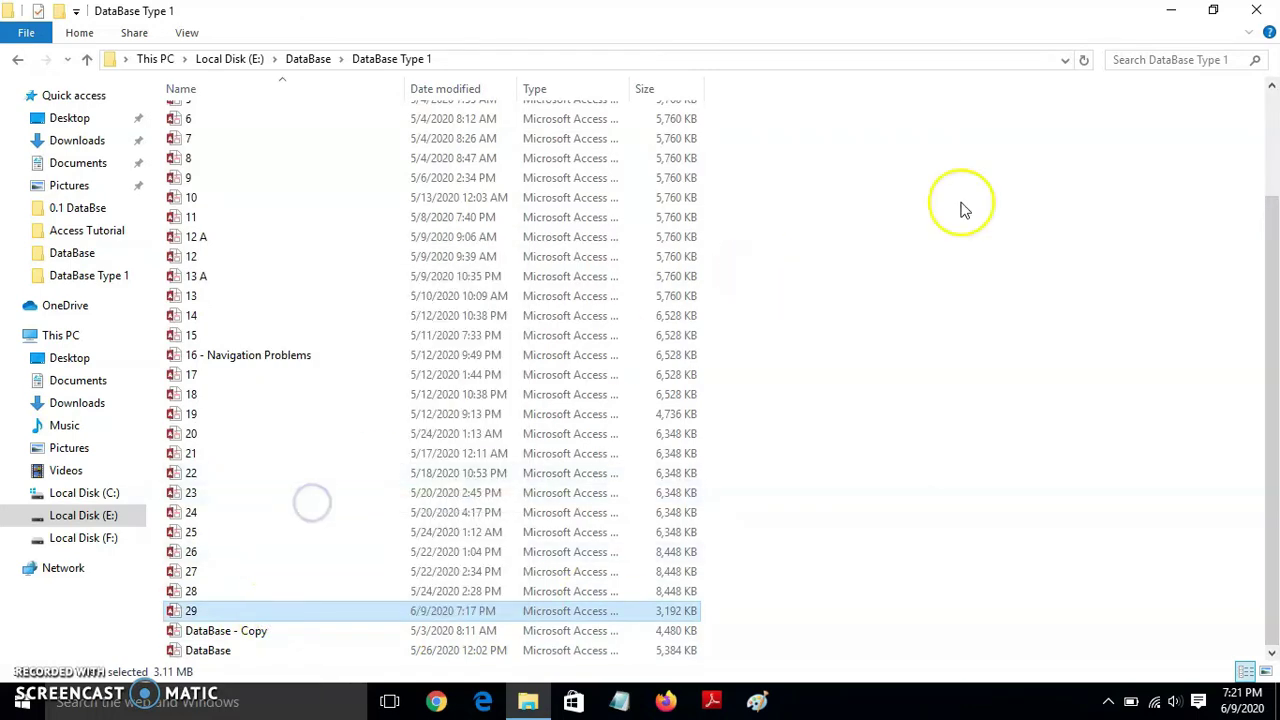
pyautogui.click(1256, 10)
pyautogui.rightClick(260, 136)
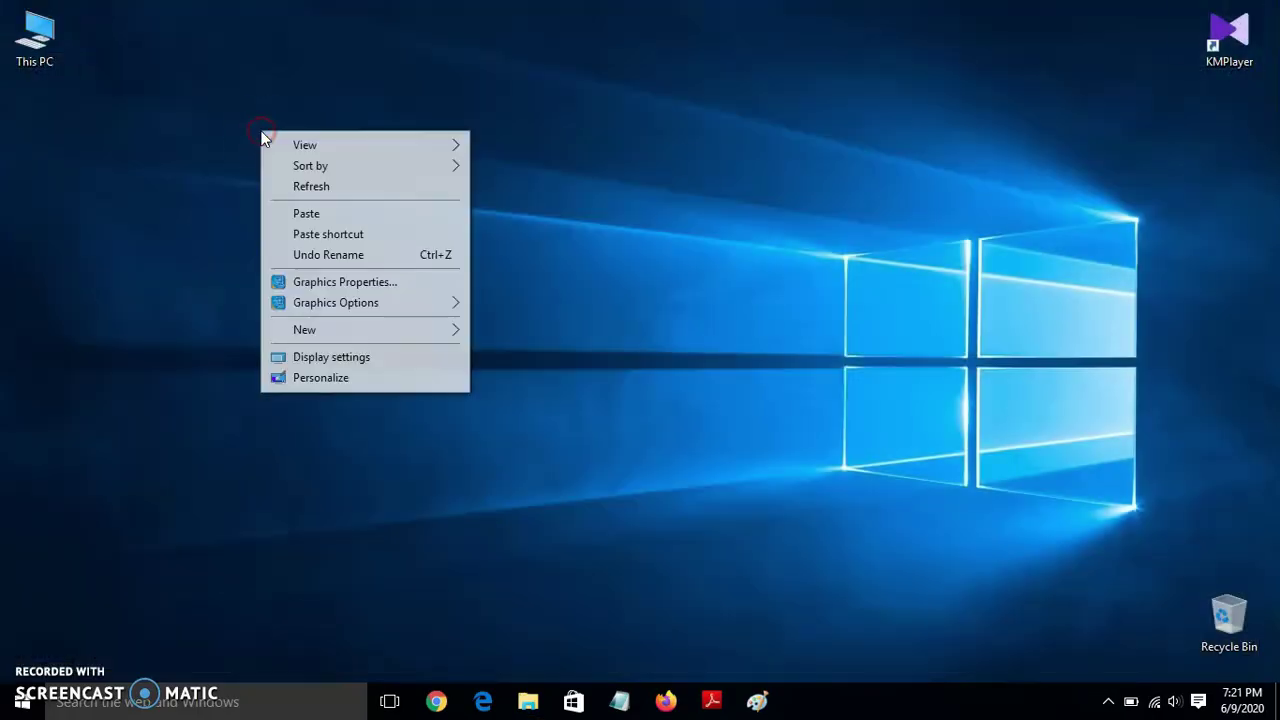
pyautogui.click(315, 214)
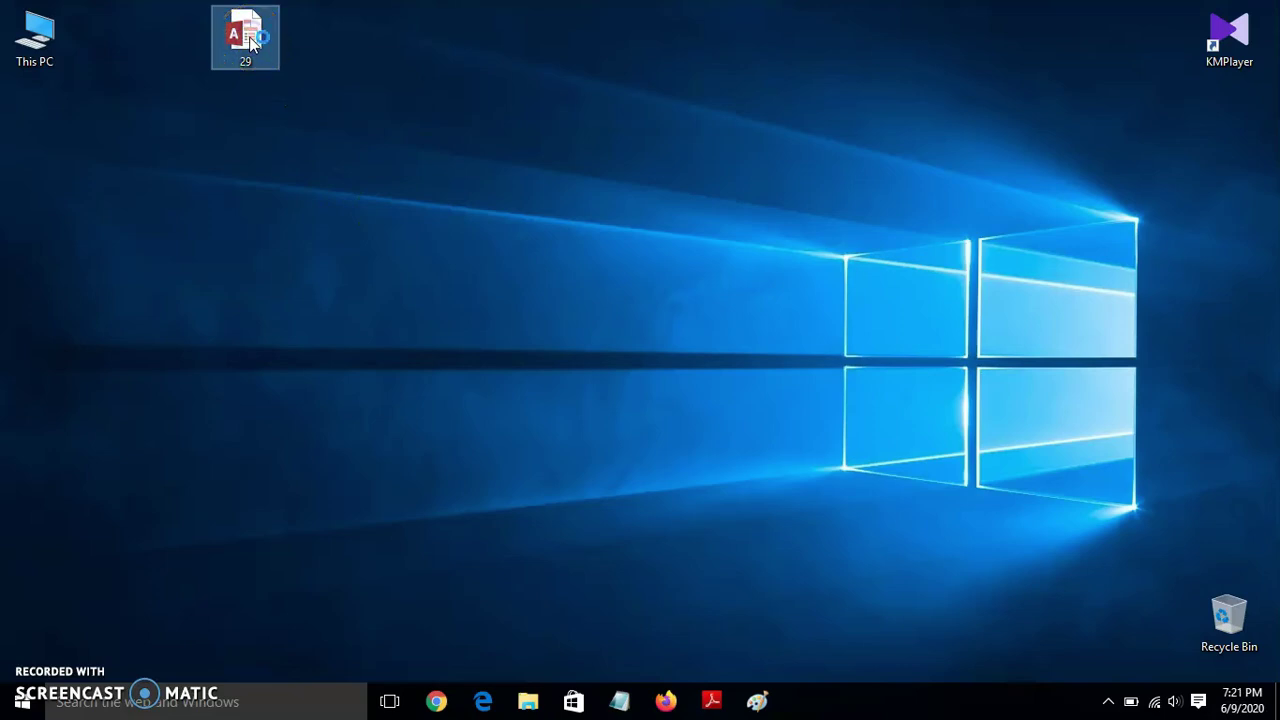
# - Open the desktop copy of 29, enable its content, and close the activation notice and zNavigationForm
pyautogui.doubleClick(248, 38)
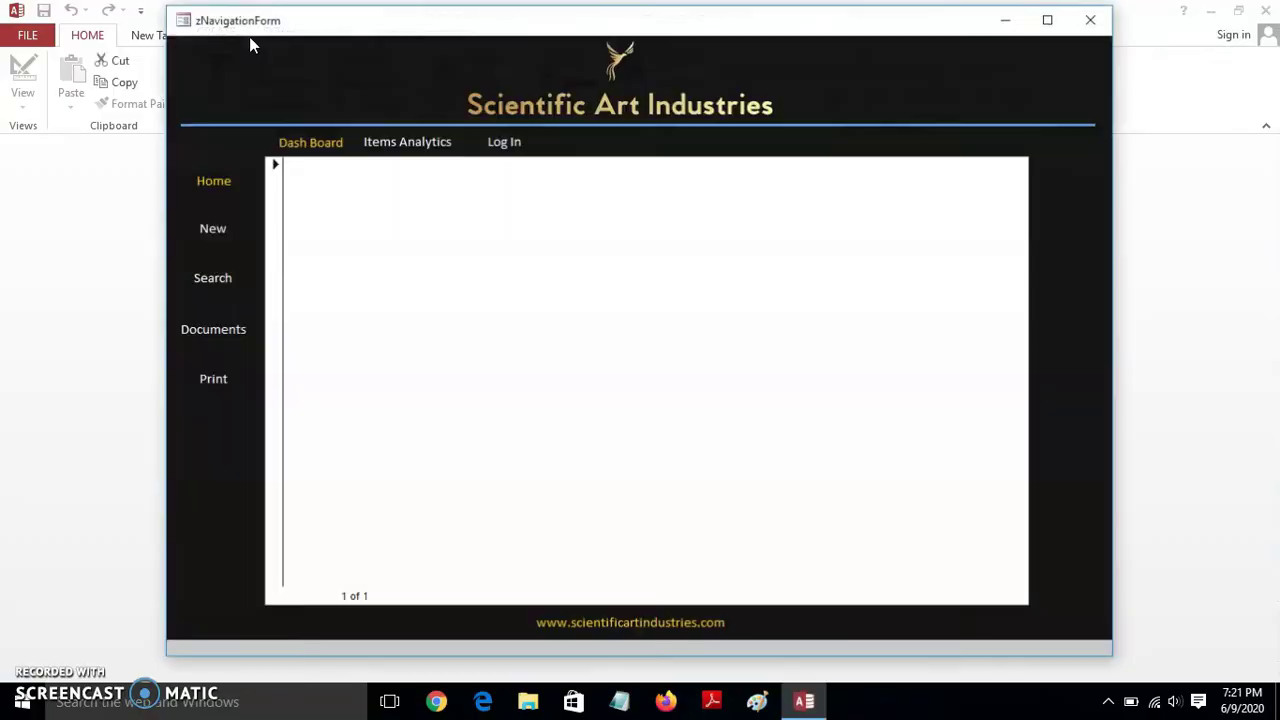
pyautogui.click(1090, 20)
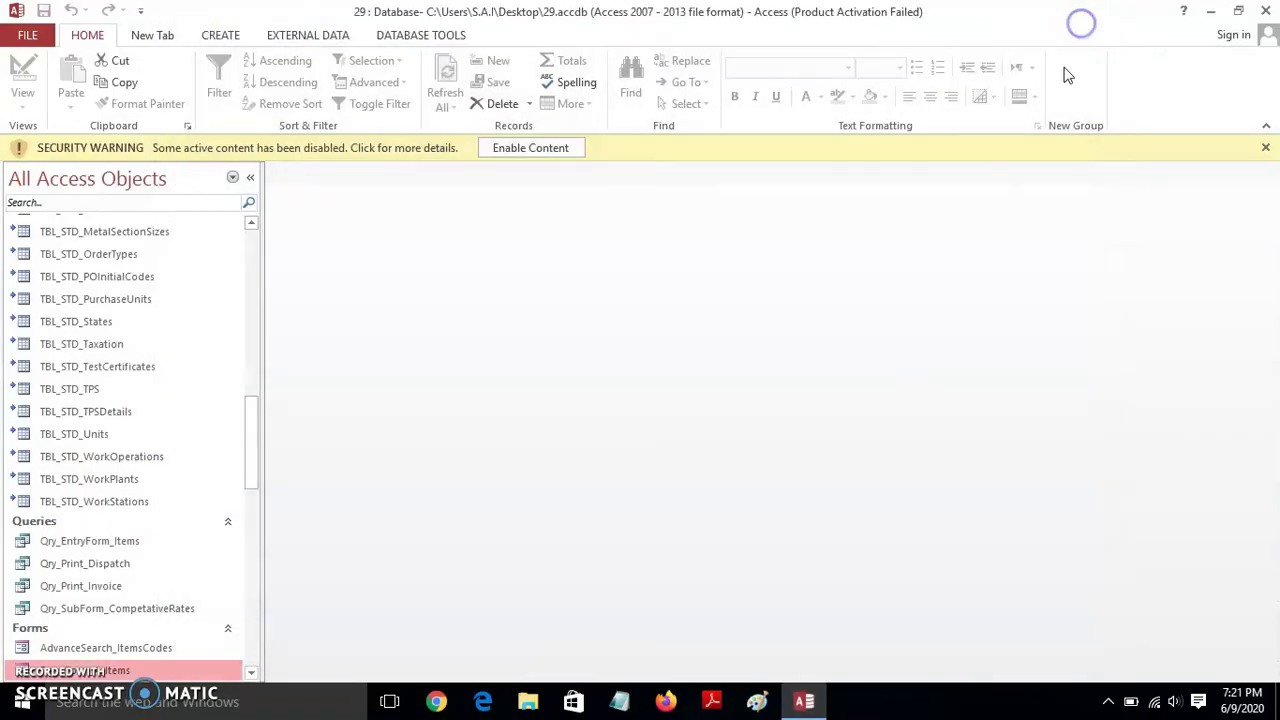
pyautogui.click(525, 148)
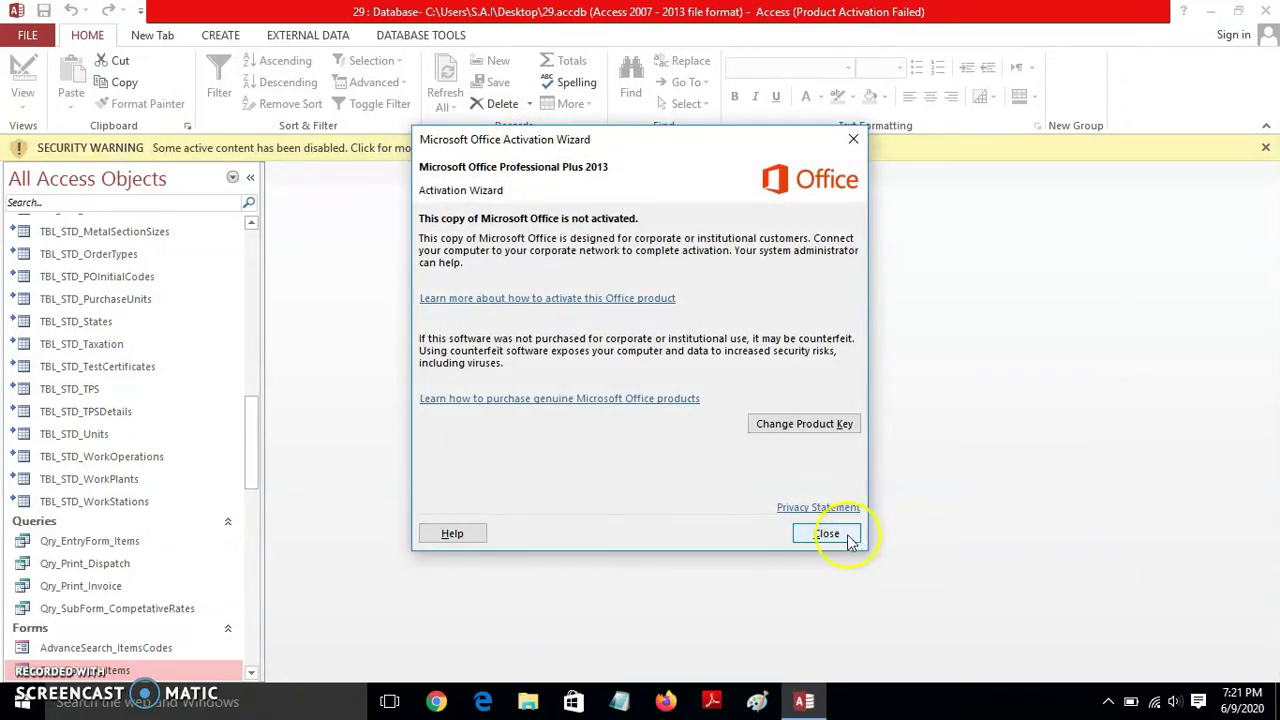
pyautogui.click(846, 538)
pyautogui.click(523, 151)
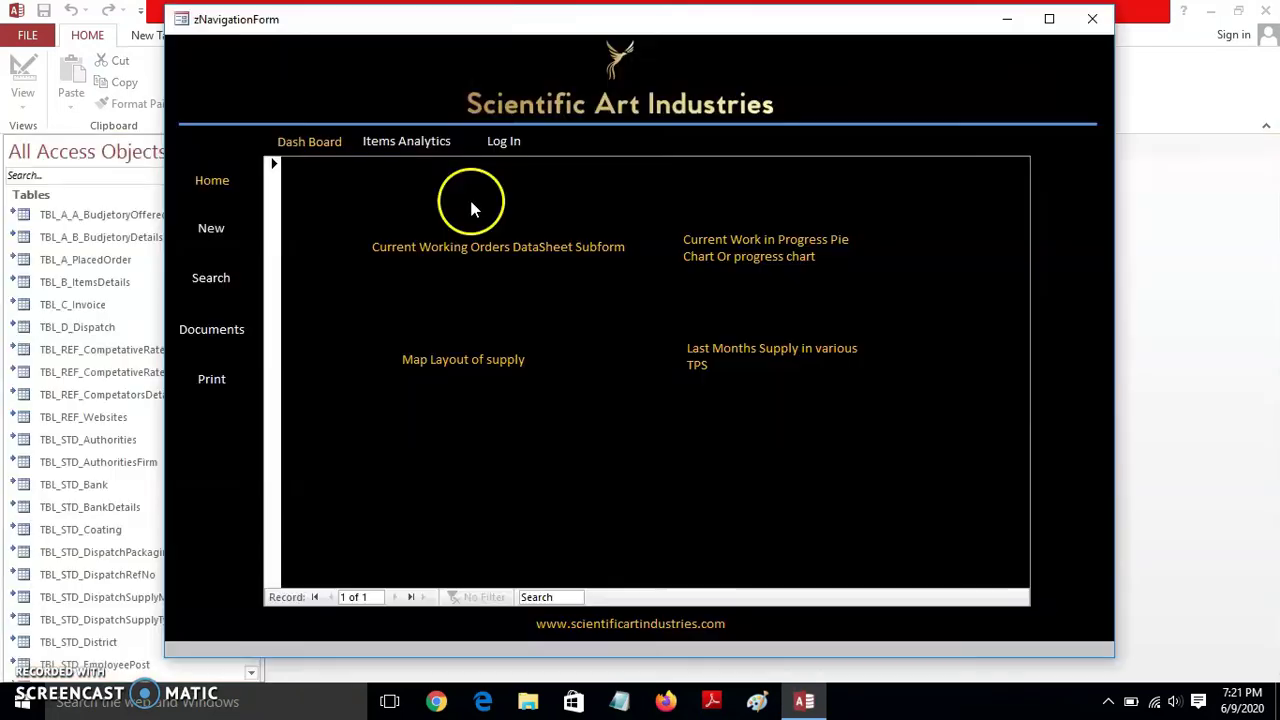
pyautogui.click(1093, 20)
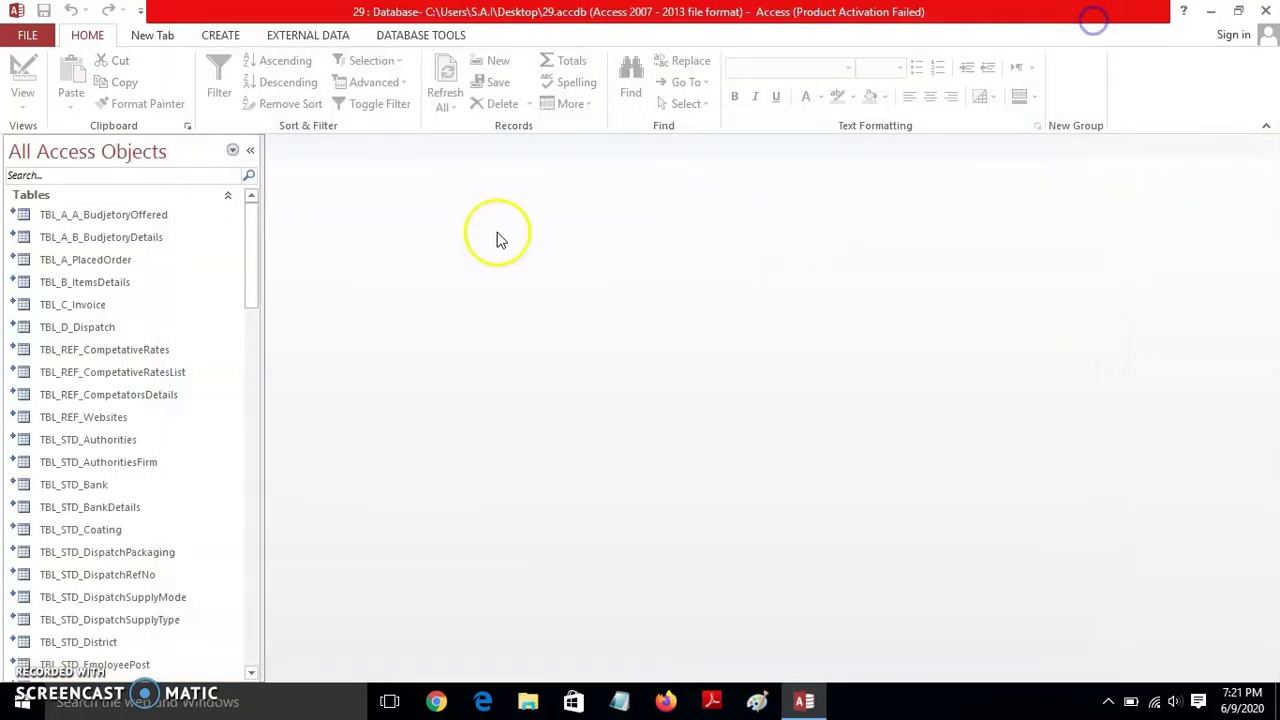
pyautogui.click(314, 36)
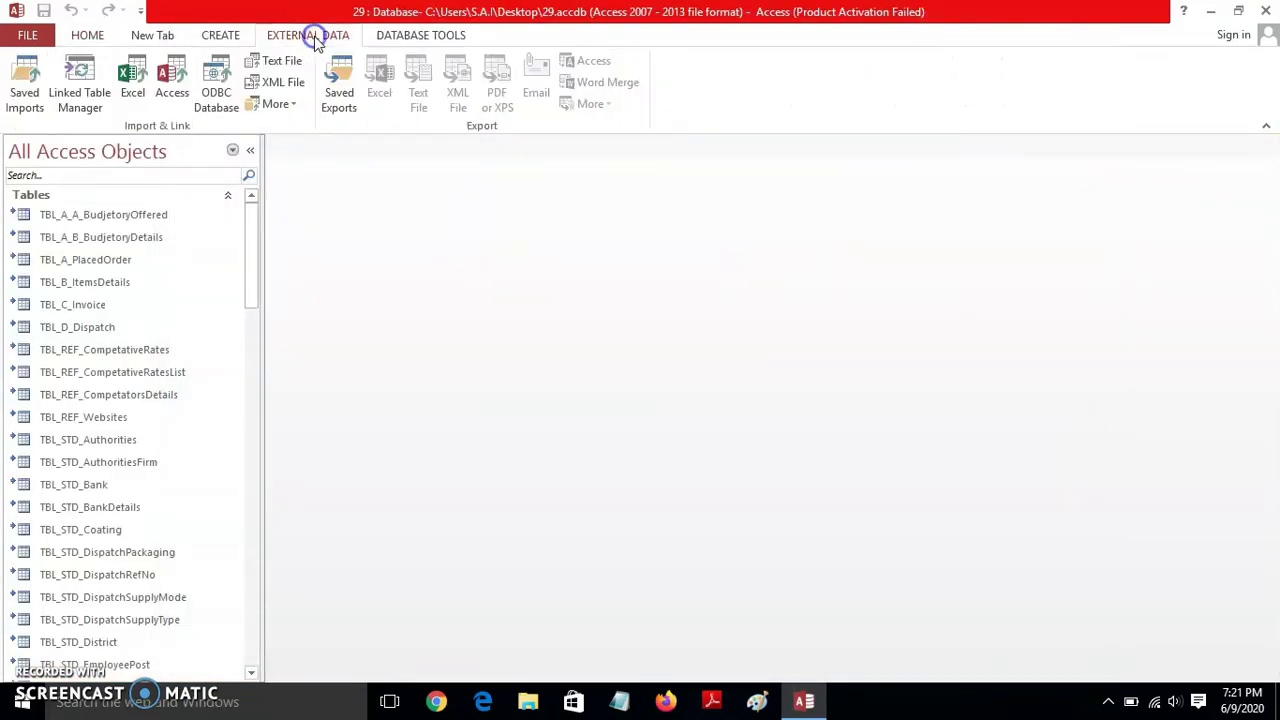
# - In Linked Table Manager, select all linked tables with Always prompt for new location ticked
pyautogui.click(93, 103)
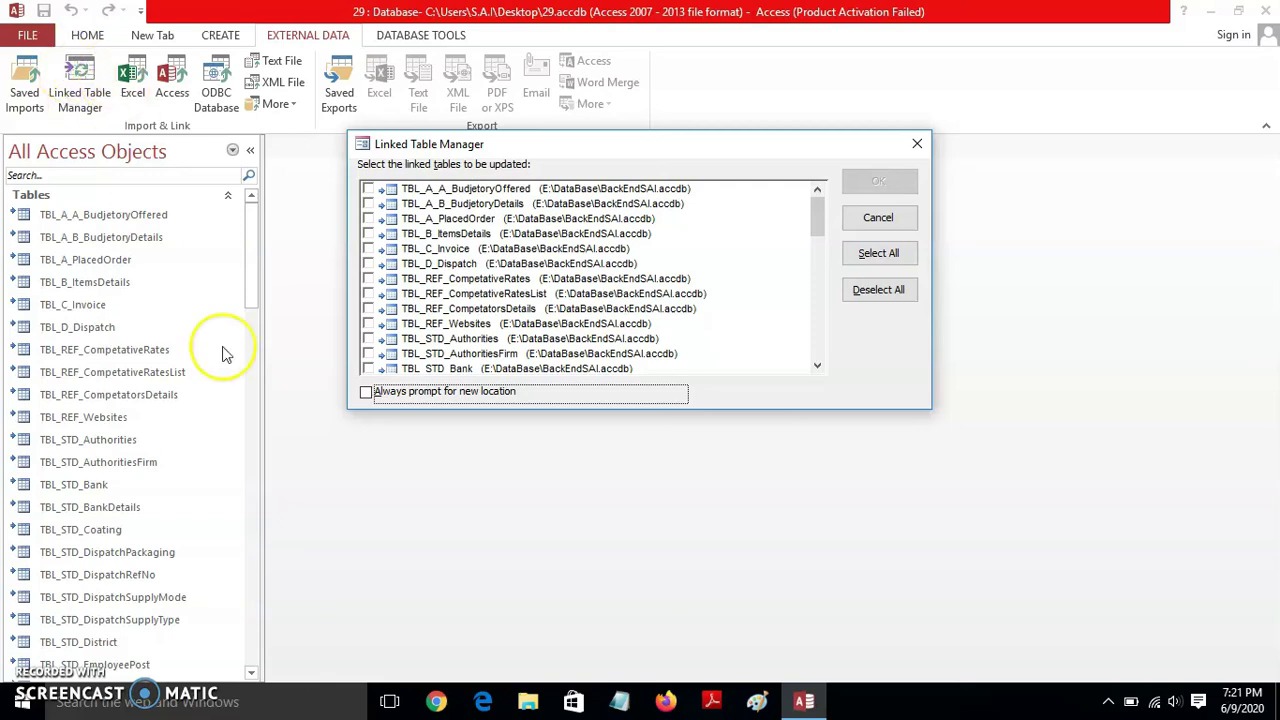
pyautogui.click(366, 392)
pyautogui.click(878, 253)
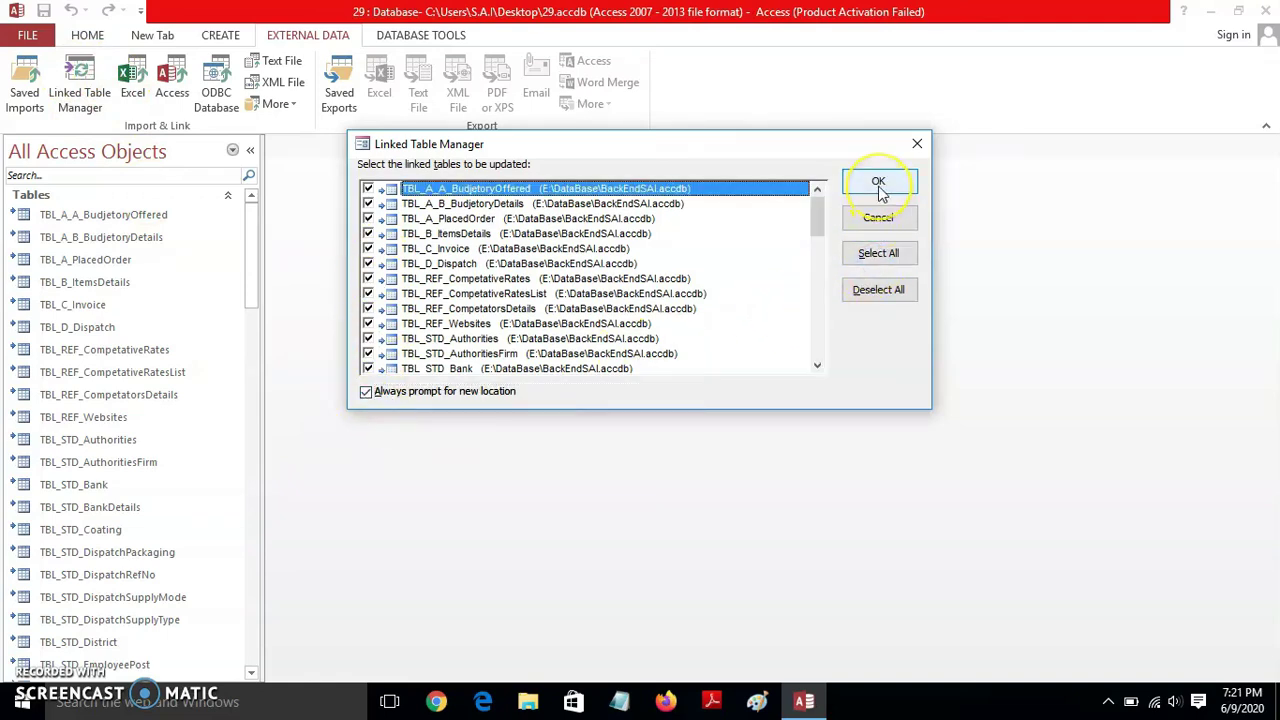
pyautogui.click(879, 186)
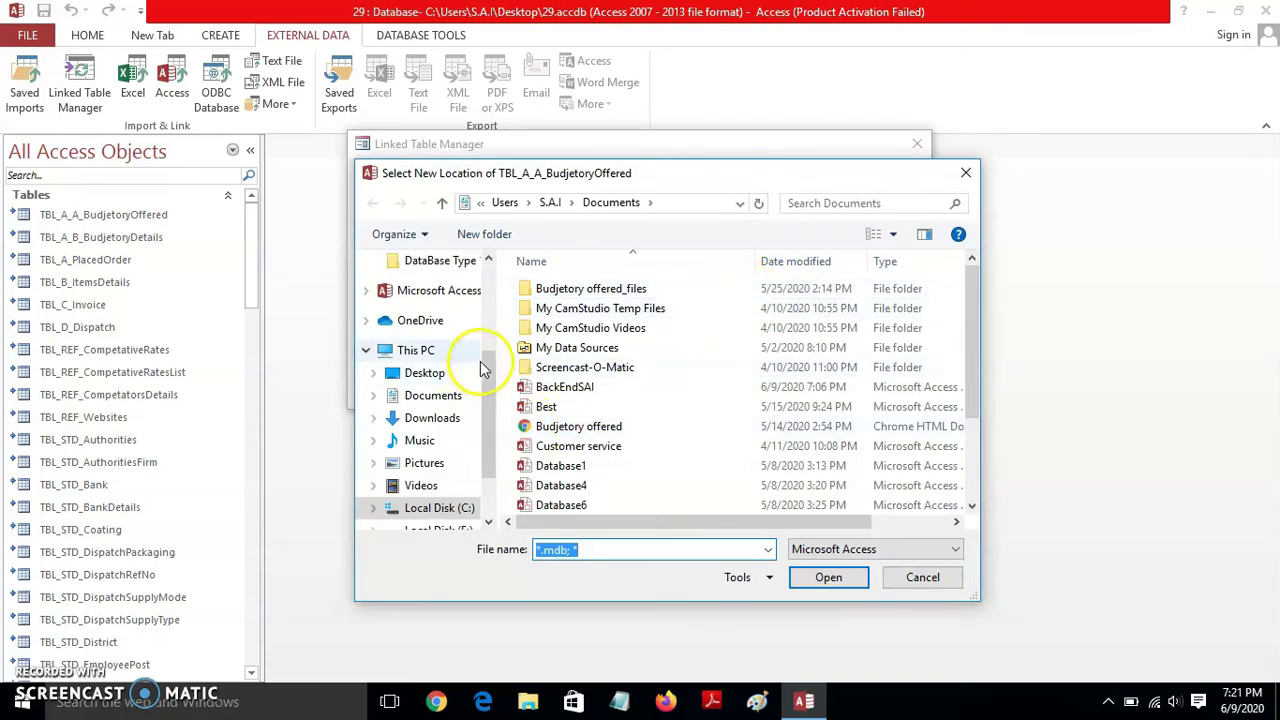
# - Point the linked tables to E:\DataBase\BackEndSAI.accdb and confirm the successful refresh
pyautogui.scroll(-2, 488, 368)
pyautogui.click(468, 449)
pyautogui.doubleClick(686, 332)
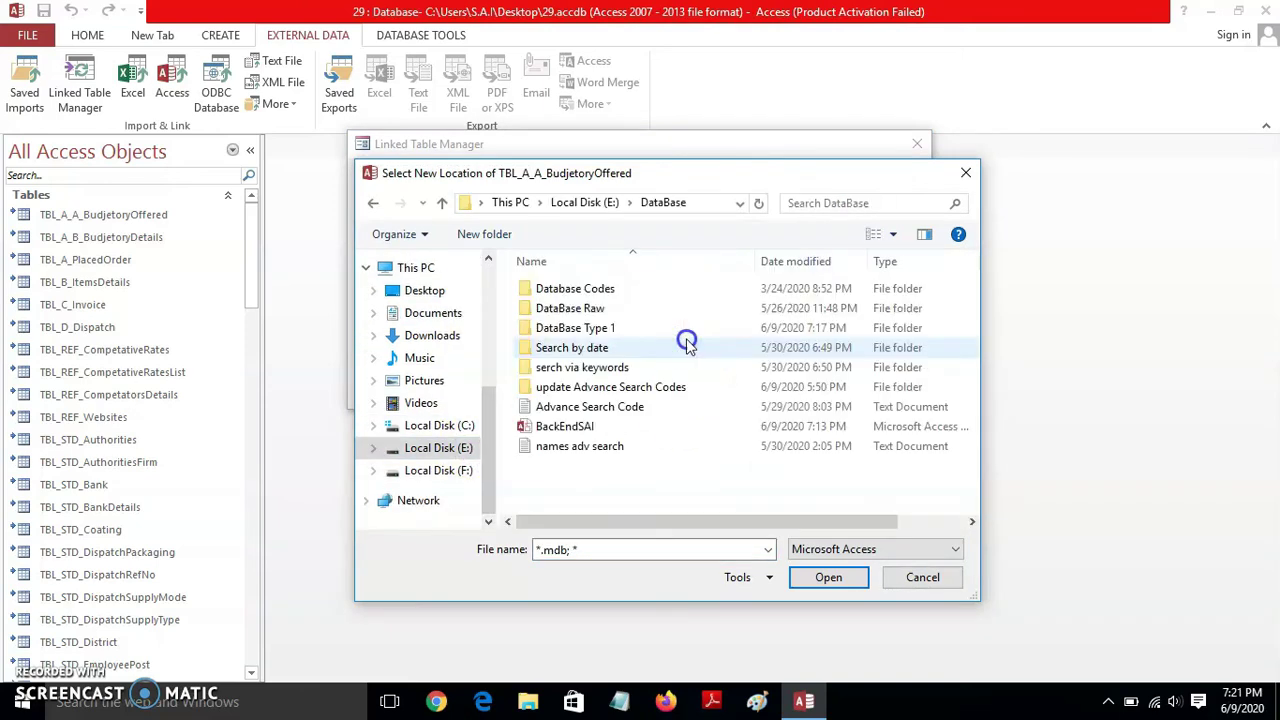
pyautogui.click(588, 428)
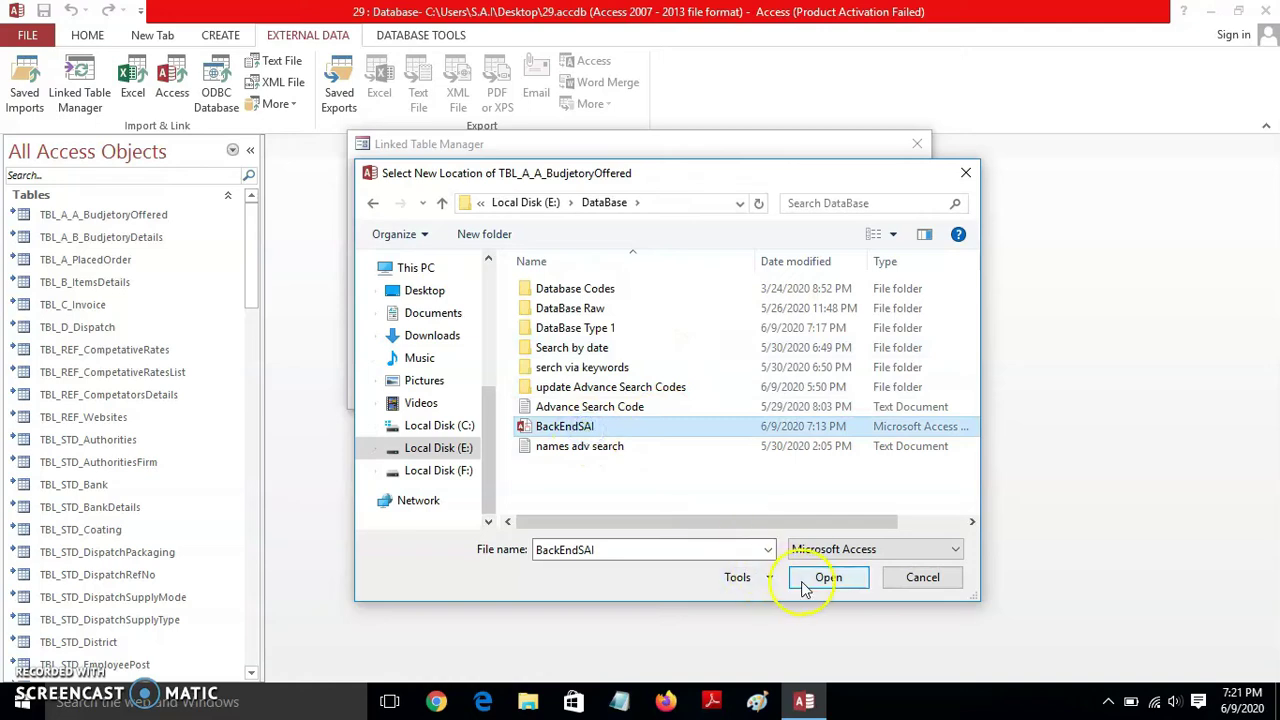
pyautogui.click(816, 578)
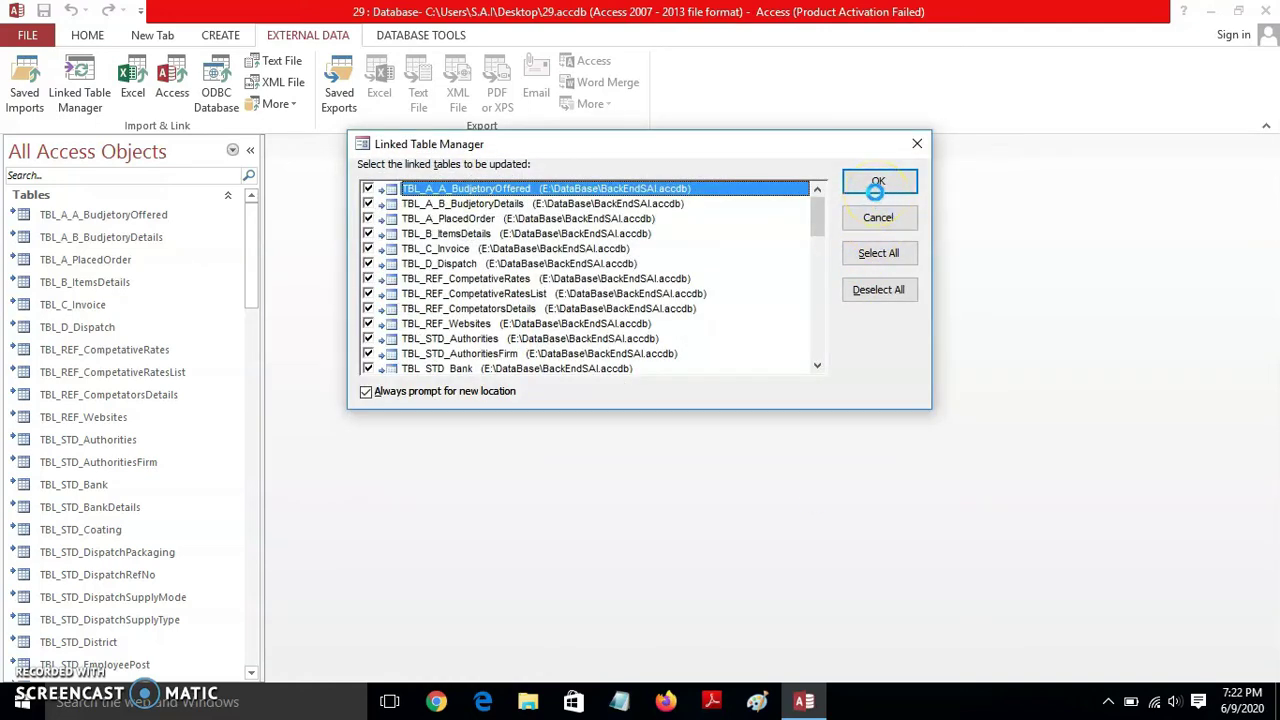
pyautogui.click(876, 190)
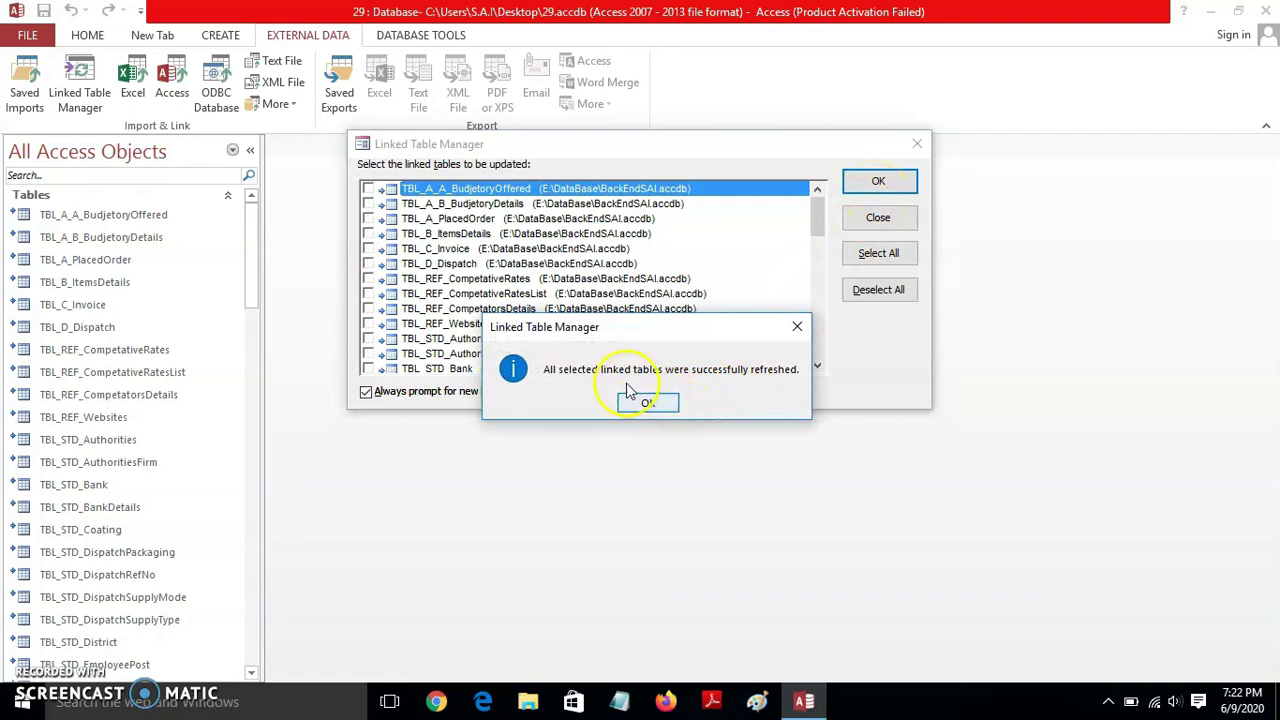
pyautogui.click(648, 404)
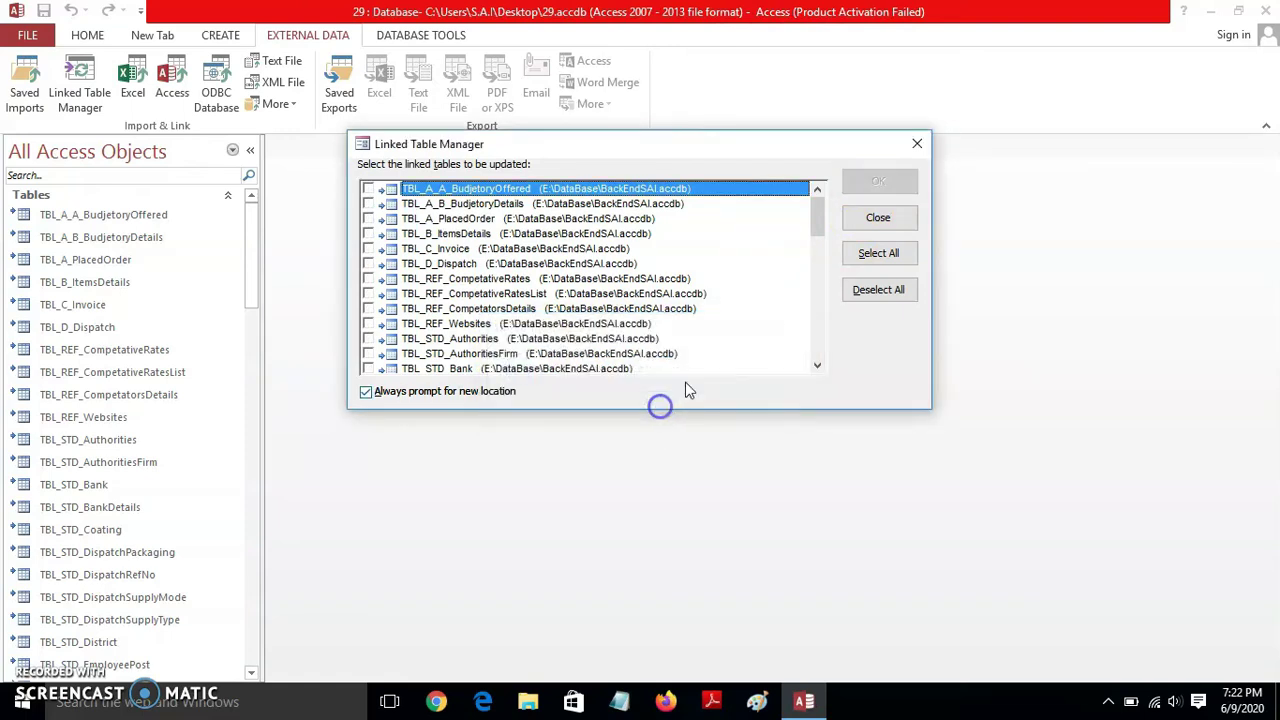
pyautogui.click(918, 144)
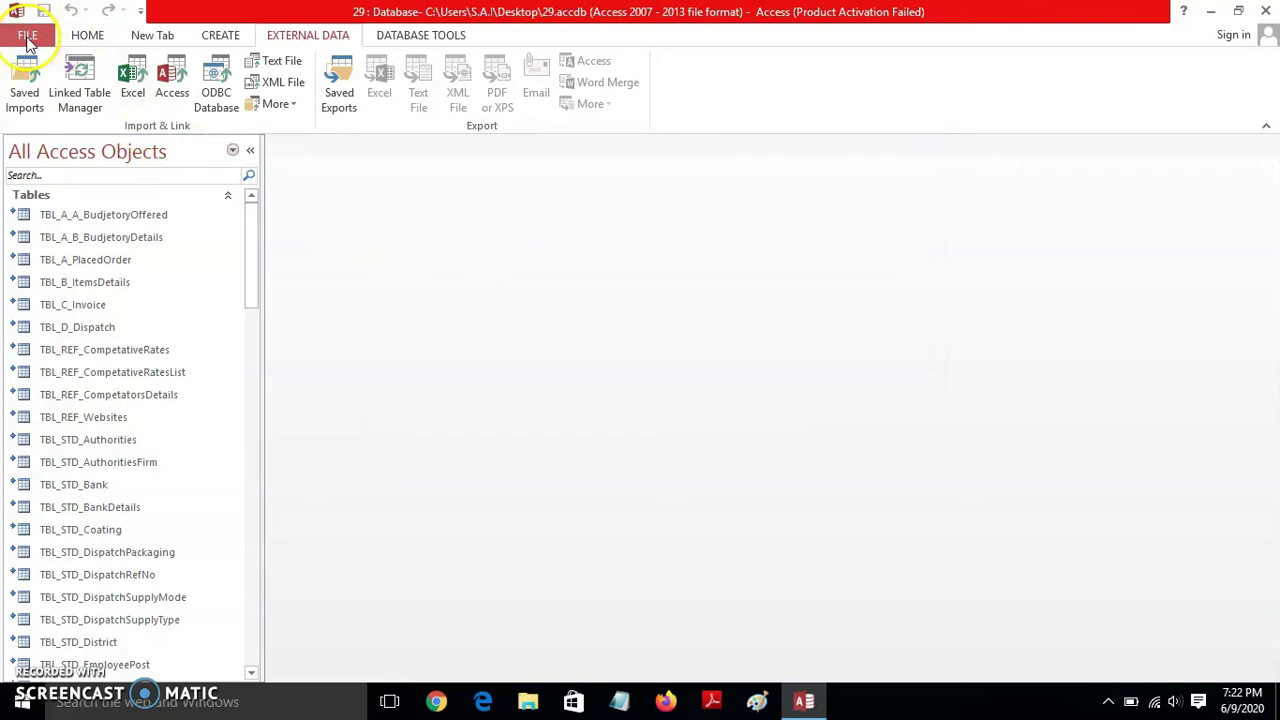
# - Compact and repair the desktop copy of 29 and close the reopened zNavigationForm
pyautogui.click(27, 41)
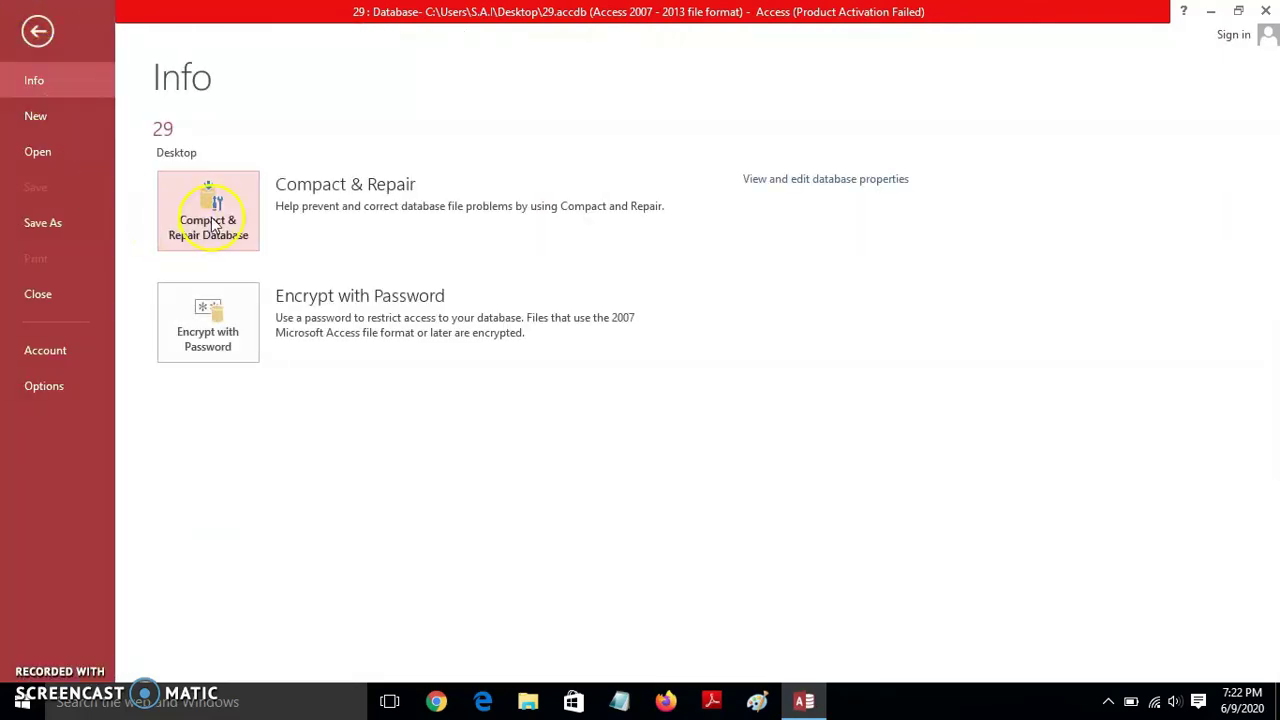
pyautogui.click(212, 226)
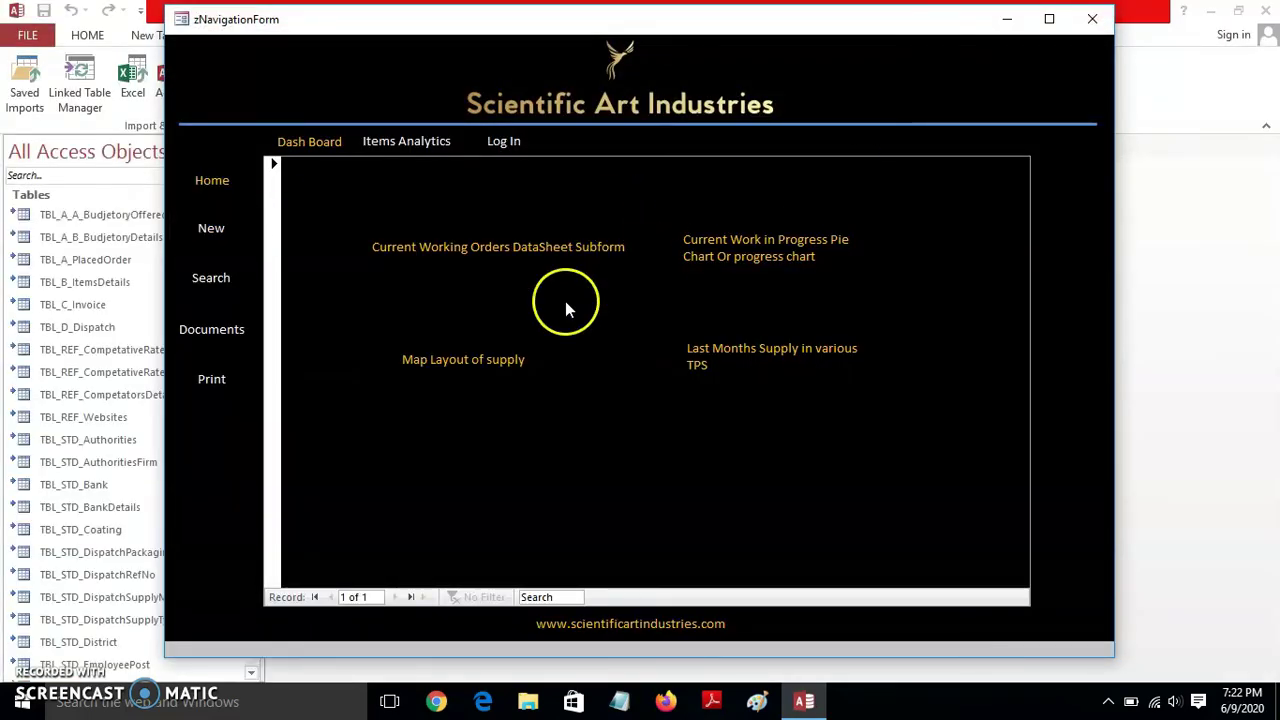
pyautogui.click(1092, 19)
pyautogui.moveTo(251, 262); pyautogui.dragTo(256, 212)
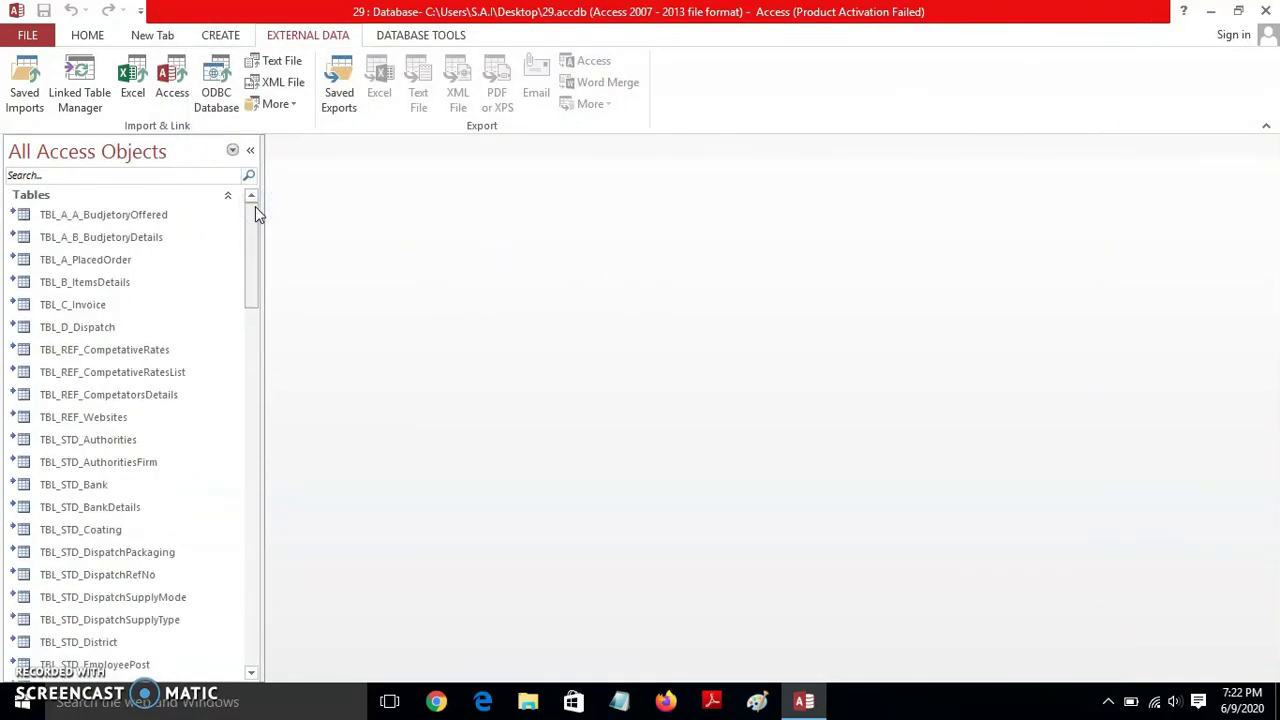
pyautogui.moveTo(255, 206); pyautogui.dragTo(240, 320)
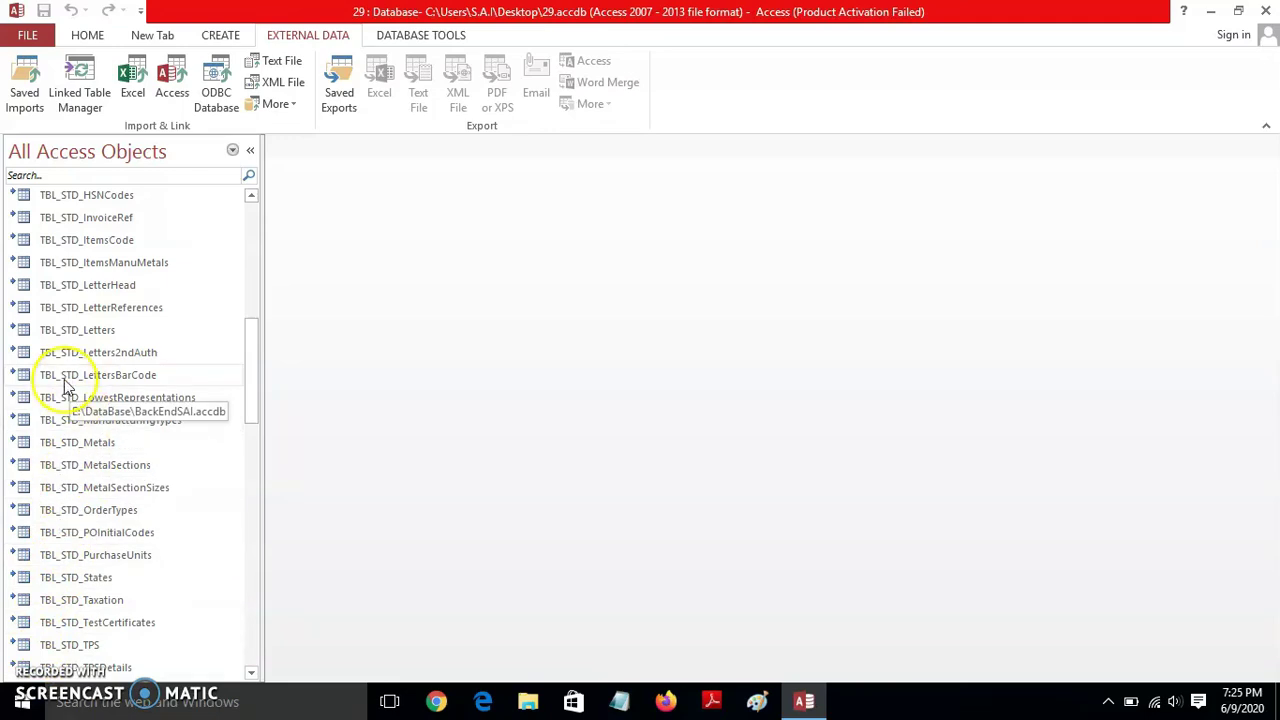
pyautogui.moveTo(254, 391); pyautogui.dragTo(246, 214)
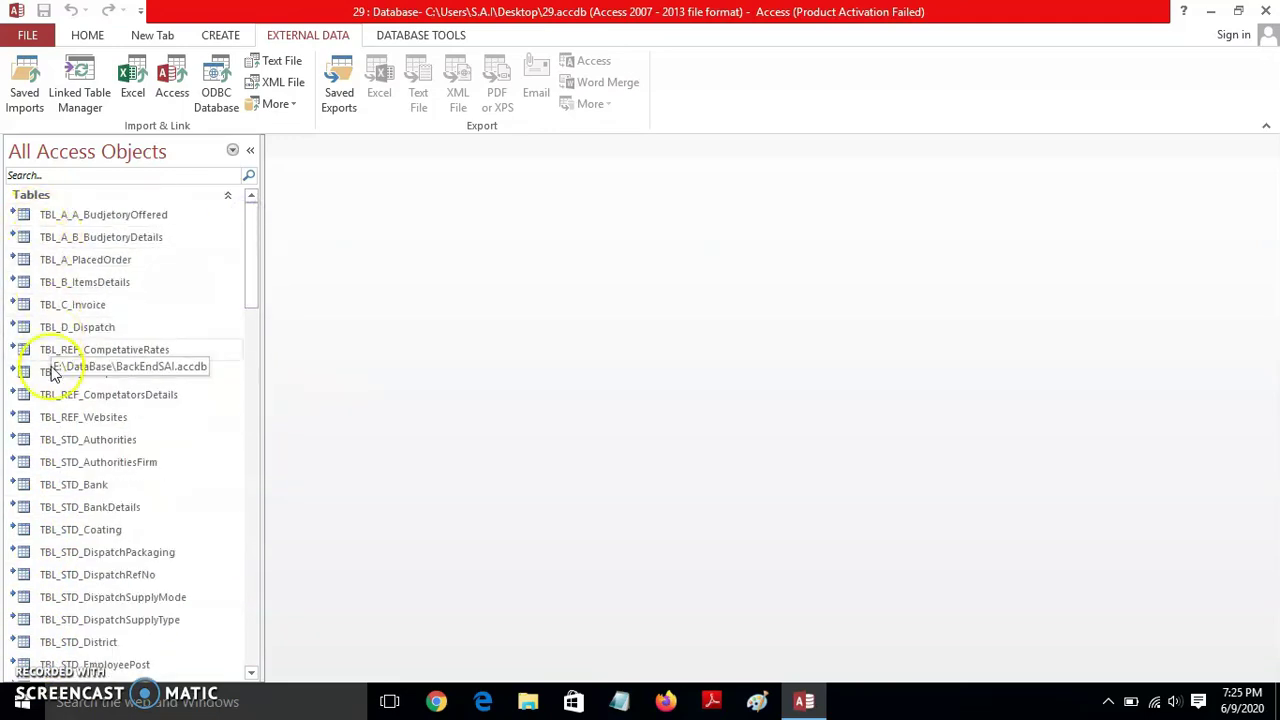
pyautogui.moveTo(251, 229)
pyautogui.mouseDown()
pyautogui.moveTo(248, 452)
pyautogui.moveTo(257, 220)
pyautogui.mouseUp()
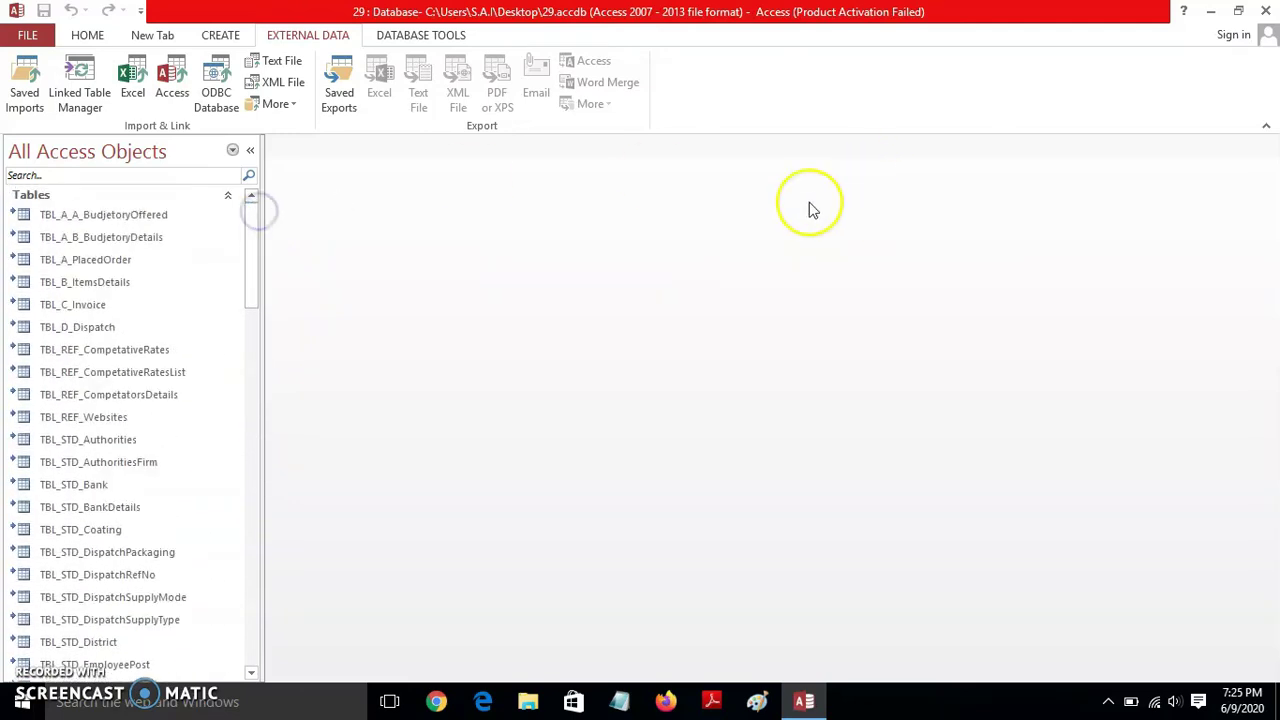
pyautogui.click(1266, 10)
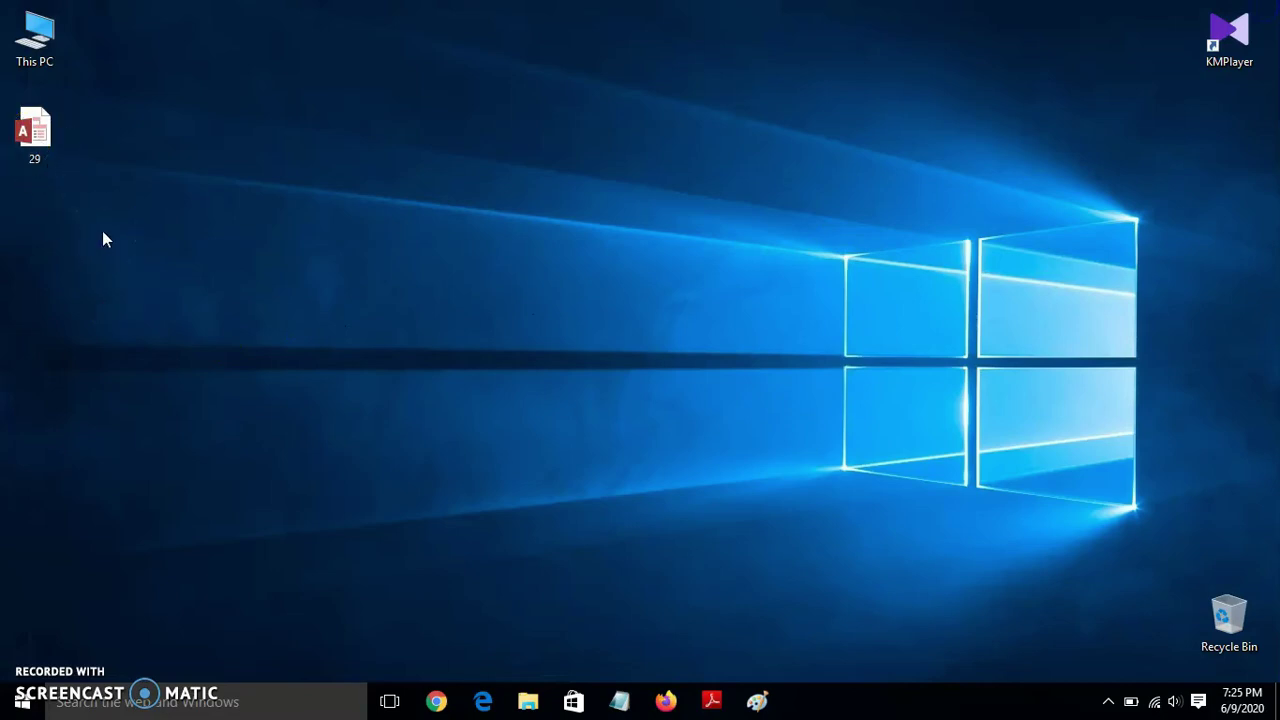
pyautogui.doubleClick(42, 130)
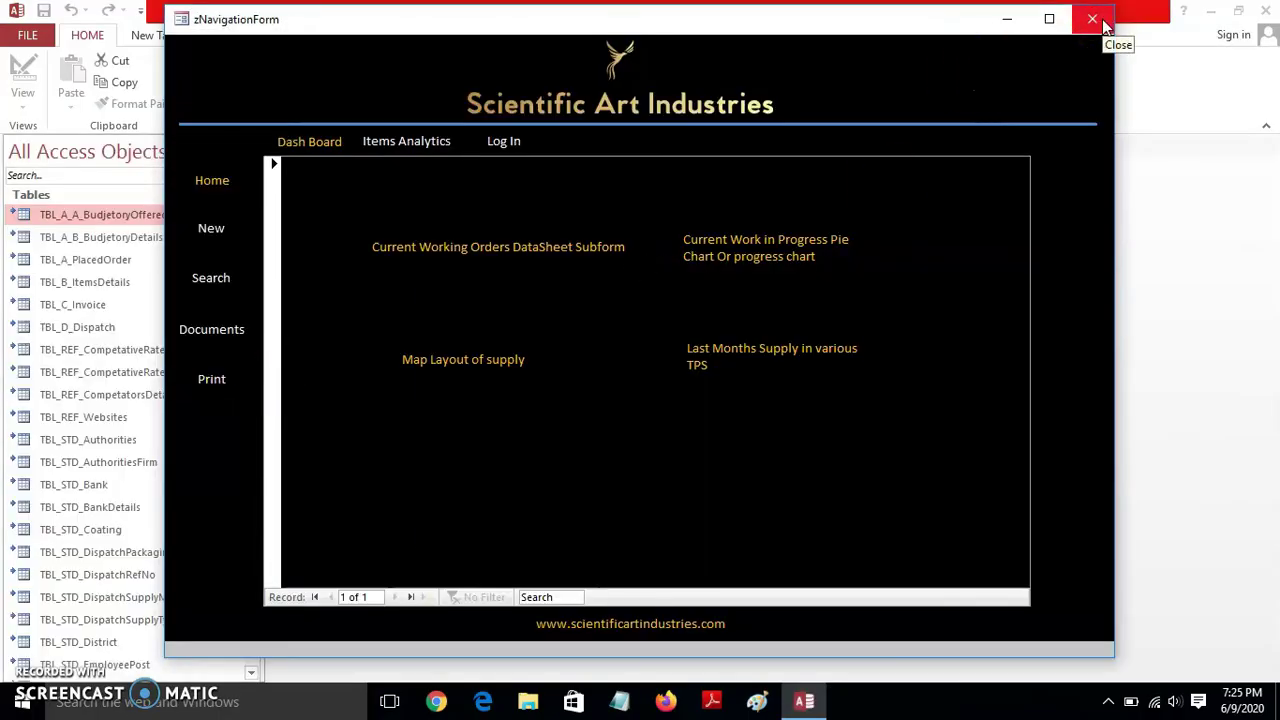
pyautogui.click(829, 534)
pyautogui.click(1092, 18)
pyautogui.moveTo(254, 215)
pyautogui.mouseDown()
pyautogui.moveTo(251, 443)
pyautogui.moveTo(240, 215)
pyautogui.moveTo(254, 349)
pyautogui.moveTo(254, 217)
pyautogui.mouseUp()
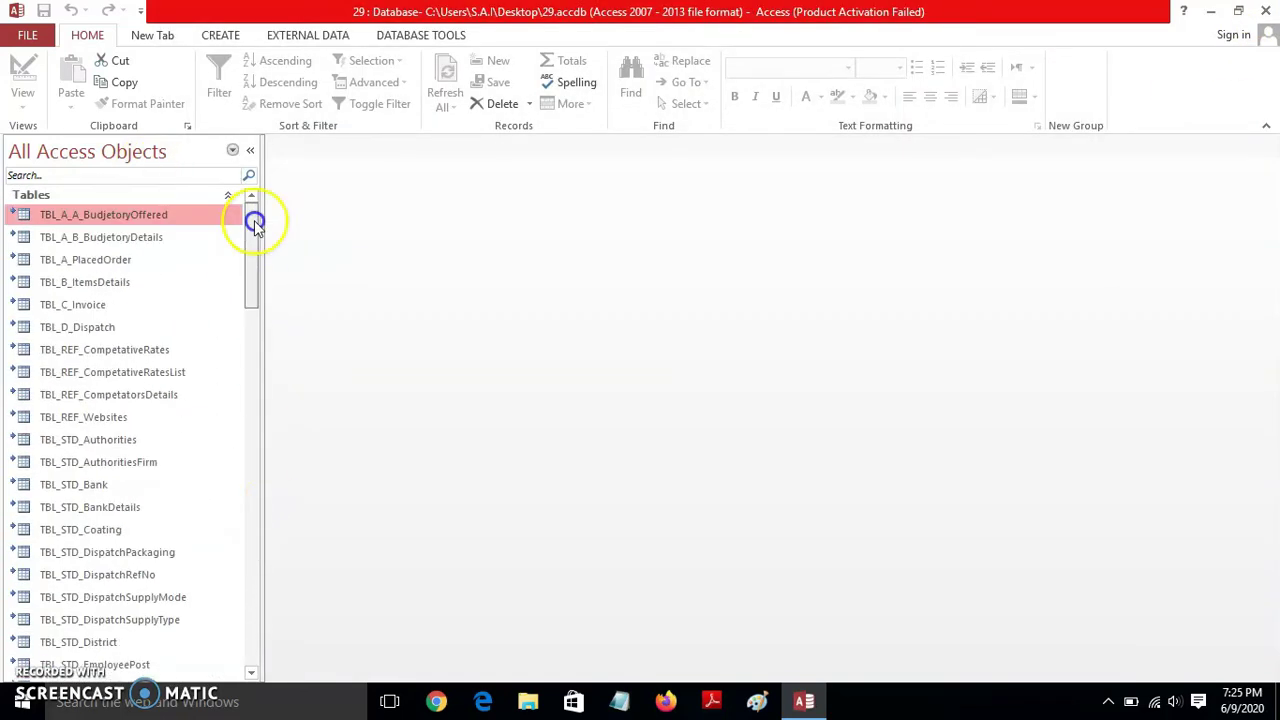
pyautogui.click(27, 35)
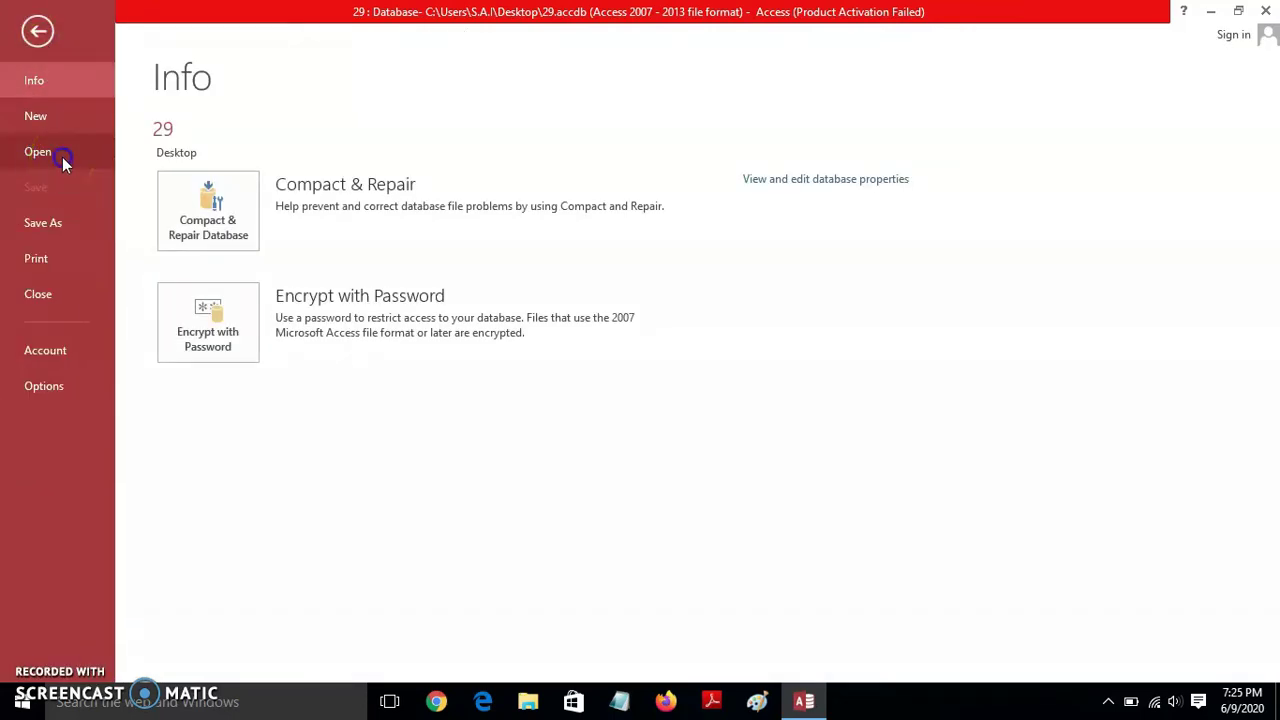
# - Open Desktop\29 with Open Exclusive from the Browse dialog, then close zNavigationForm
pyautogui.click(62, 160)
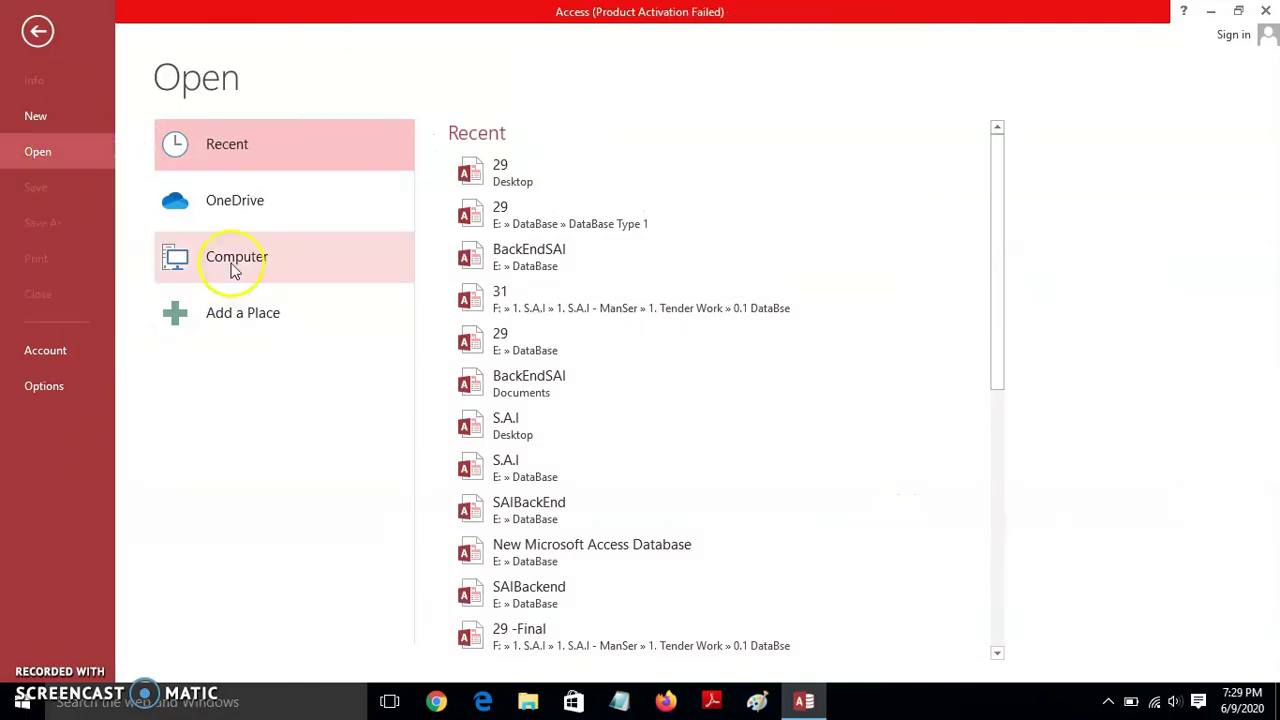
pyautogui.click(232, 268)
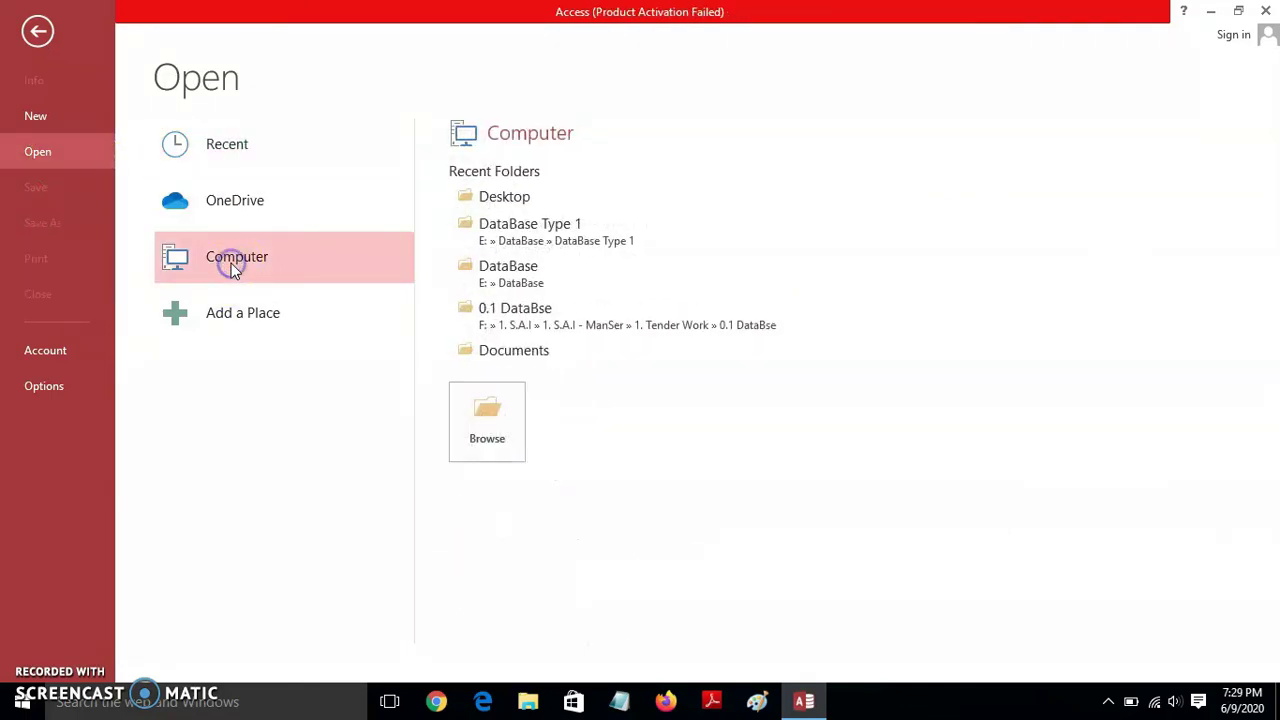
pyautogui.click(486, 402)
pyautogui.moveTo(149, 223)
pyautogui.mouseDown()
pyautogui.moveTo(146, 265)
pyautogui.moveTo(137, 235)
pyautogui.mouseUp()
pyautogui.click(80, 192)
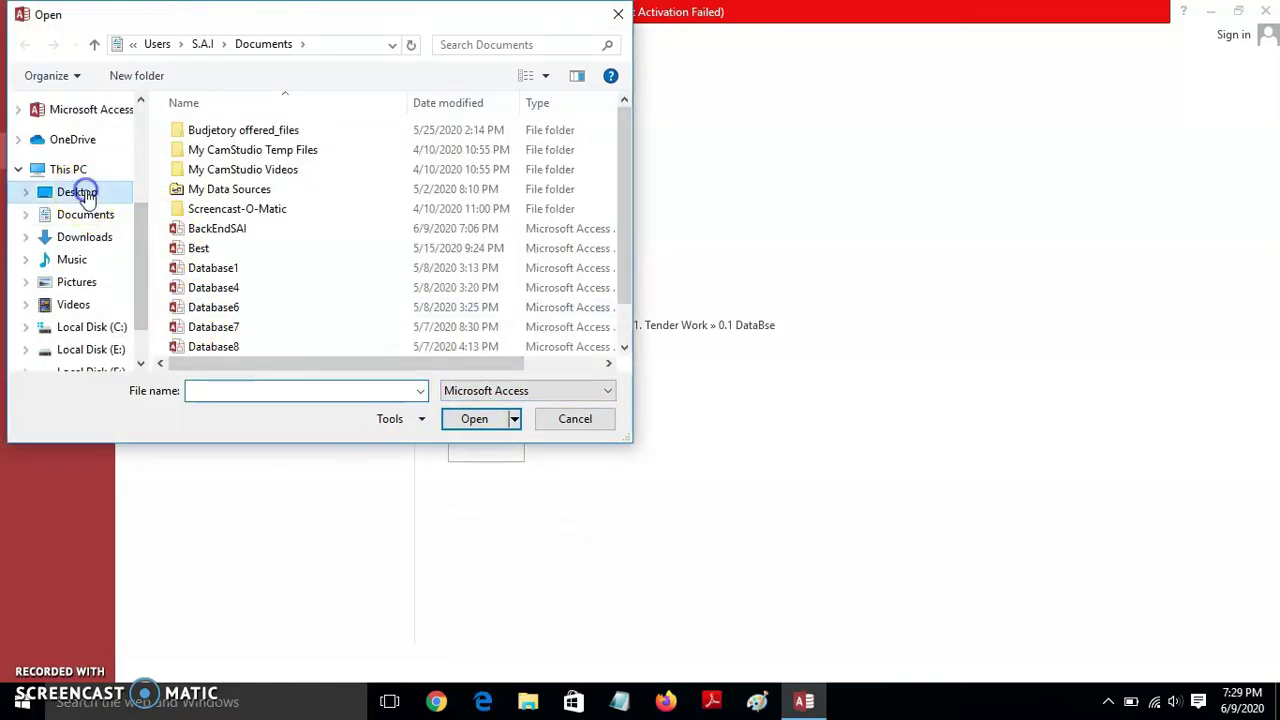
pyautogui.click(215, 160)
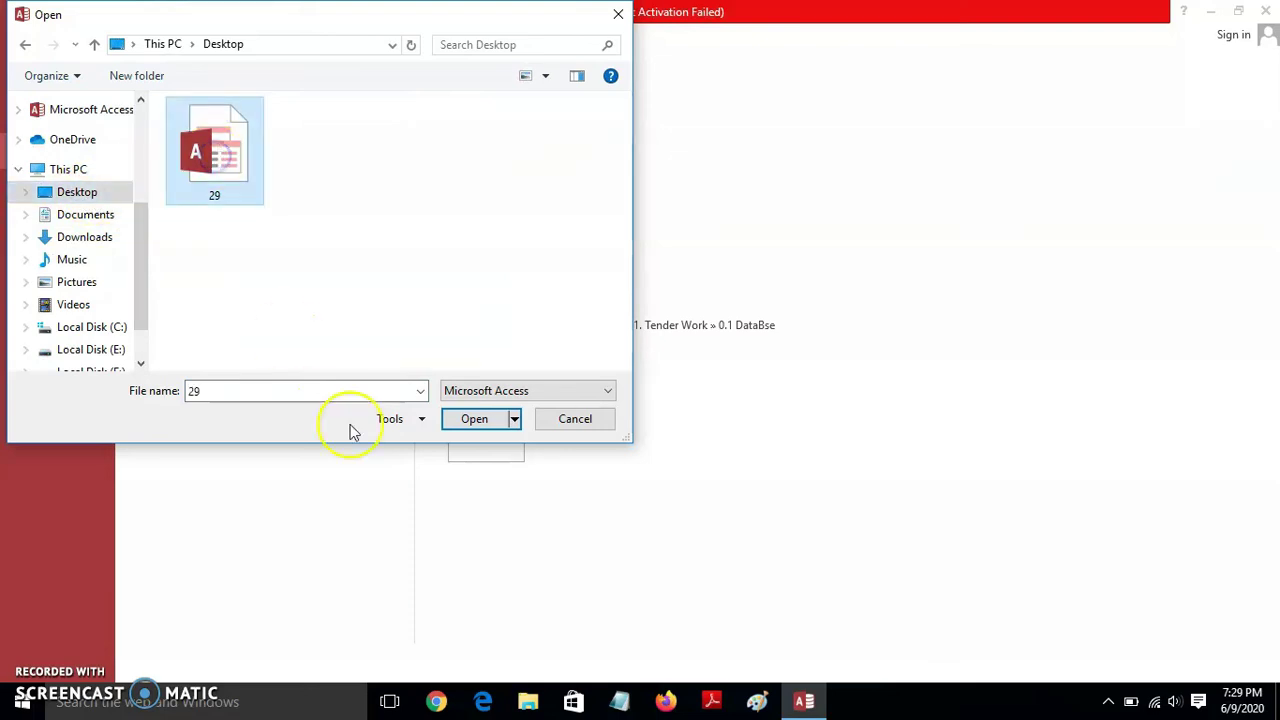
pyautogui.click(514, 420)
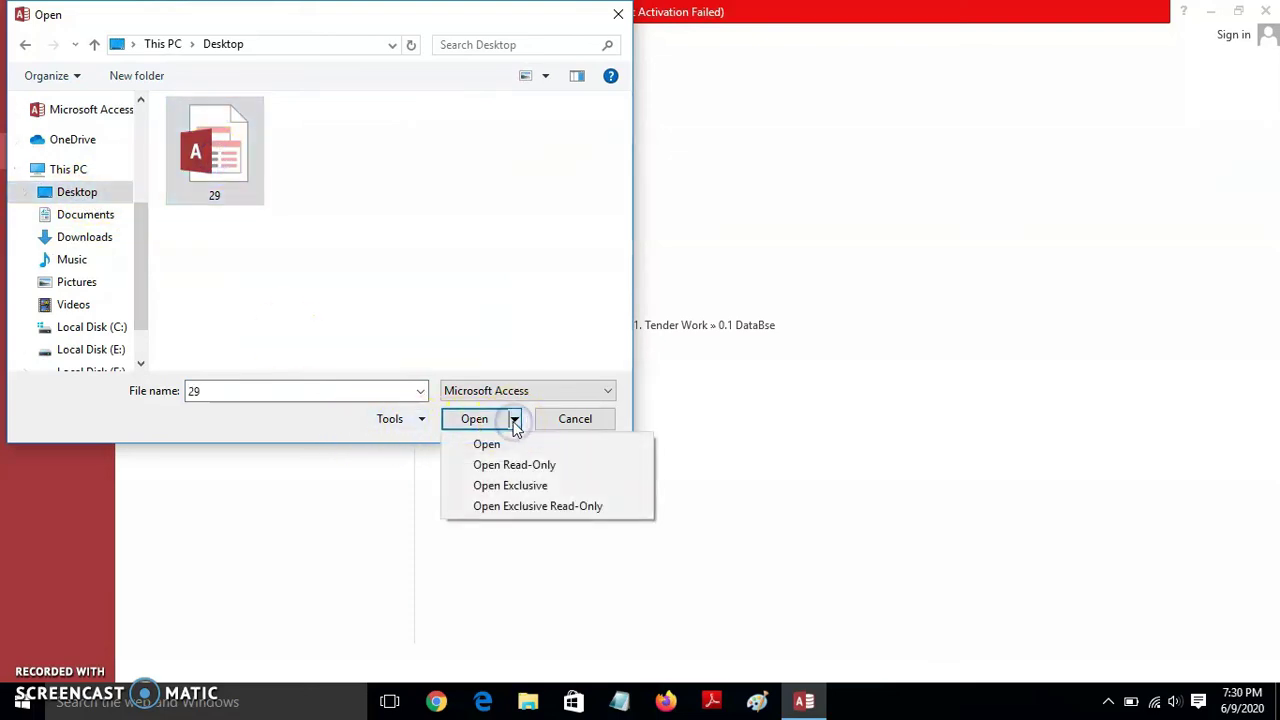
pyautogui.click(519, 487)
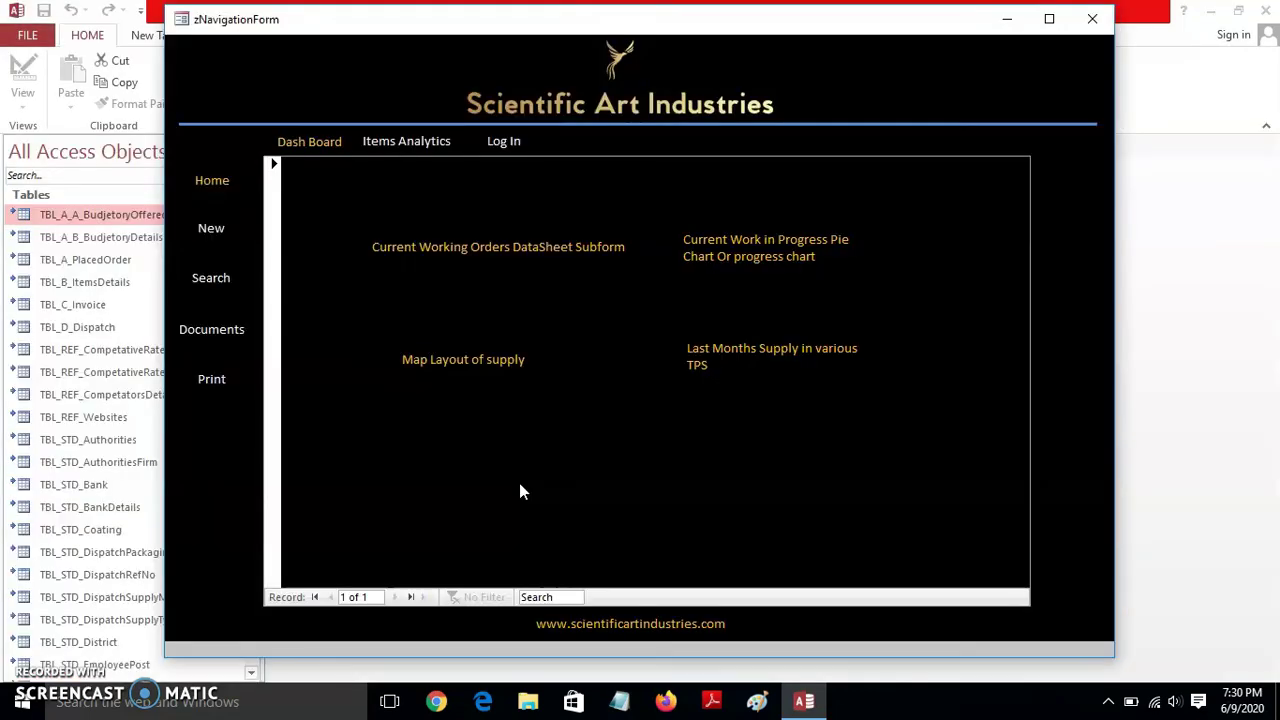
pyautogui.click(1090, 20)
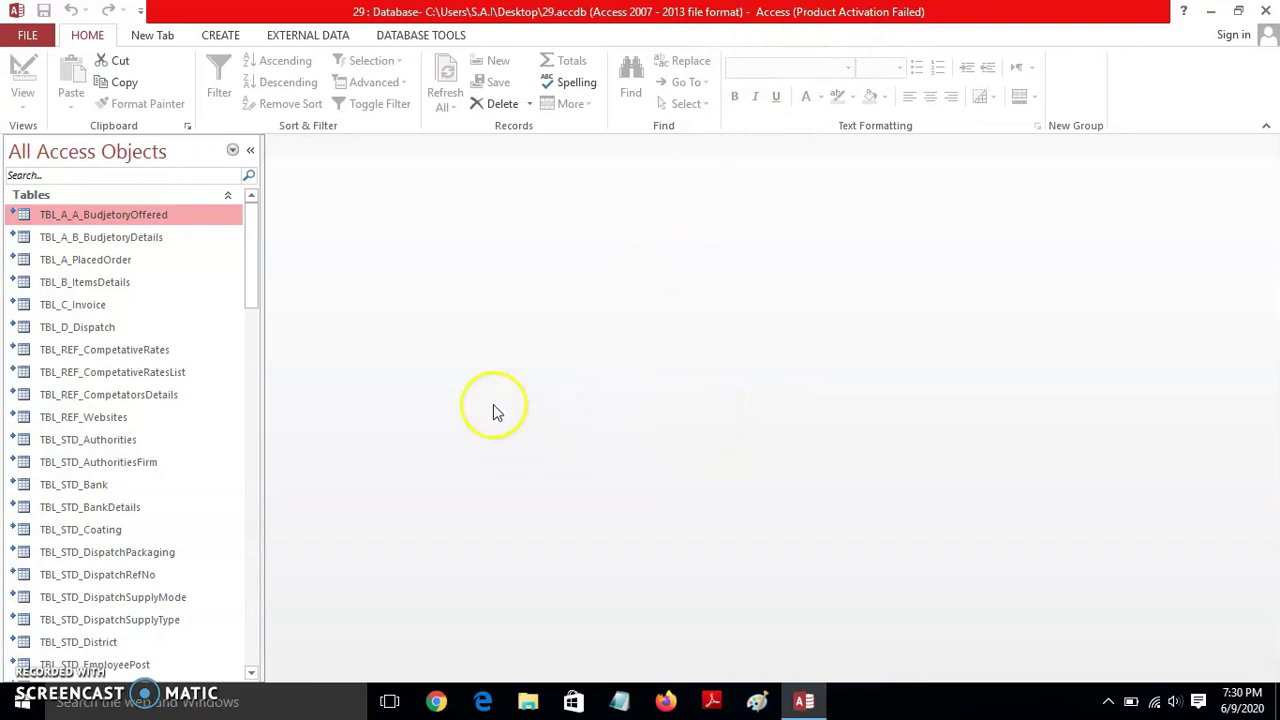
pyautogui.moveTo(250, 222)
pyautogui.mouseDown()
pyautogui.moveTo(257, 457)
pyautogui.moveTo(259, 200)
pyautogui.mouseUp()
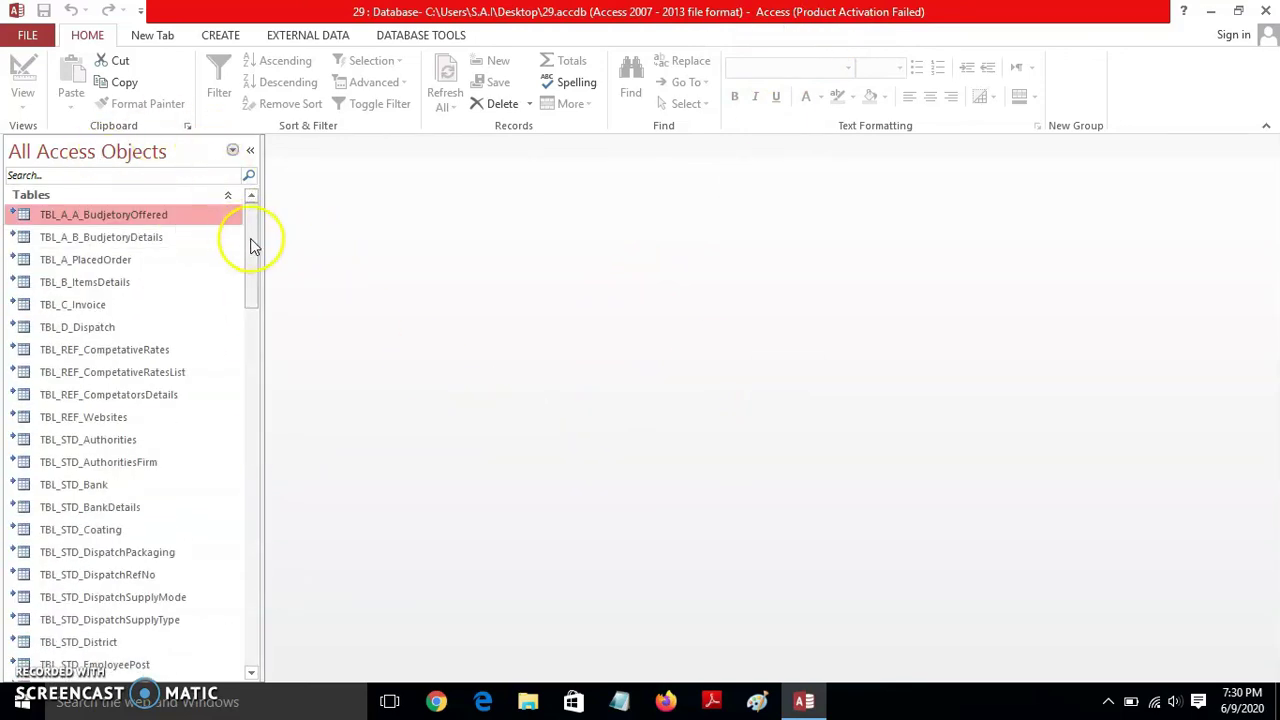
# - Encrypt database 29 with a database password, entering and verifying it, and accept the row-locking warning
pyautogui.click(29, 36)
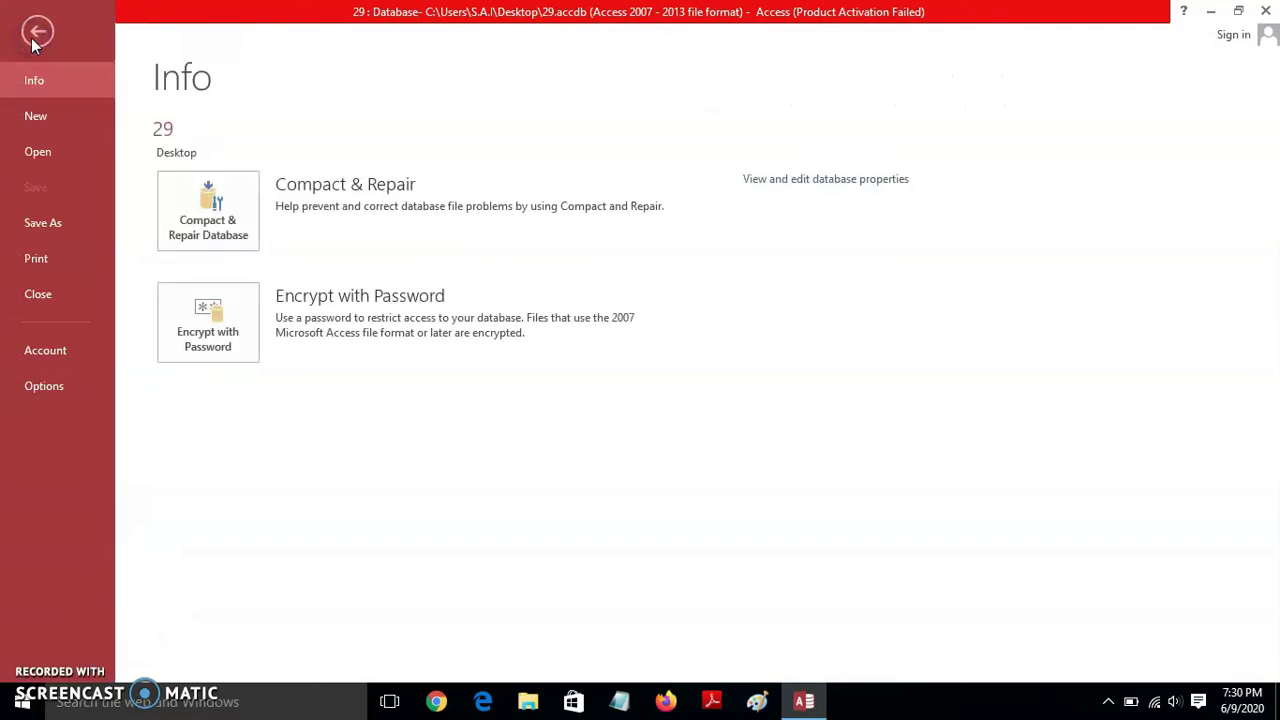
pyautogui.click(212, 323)
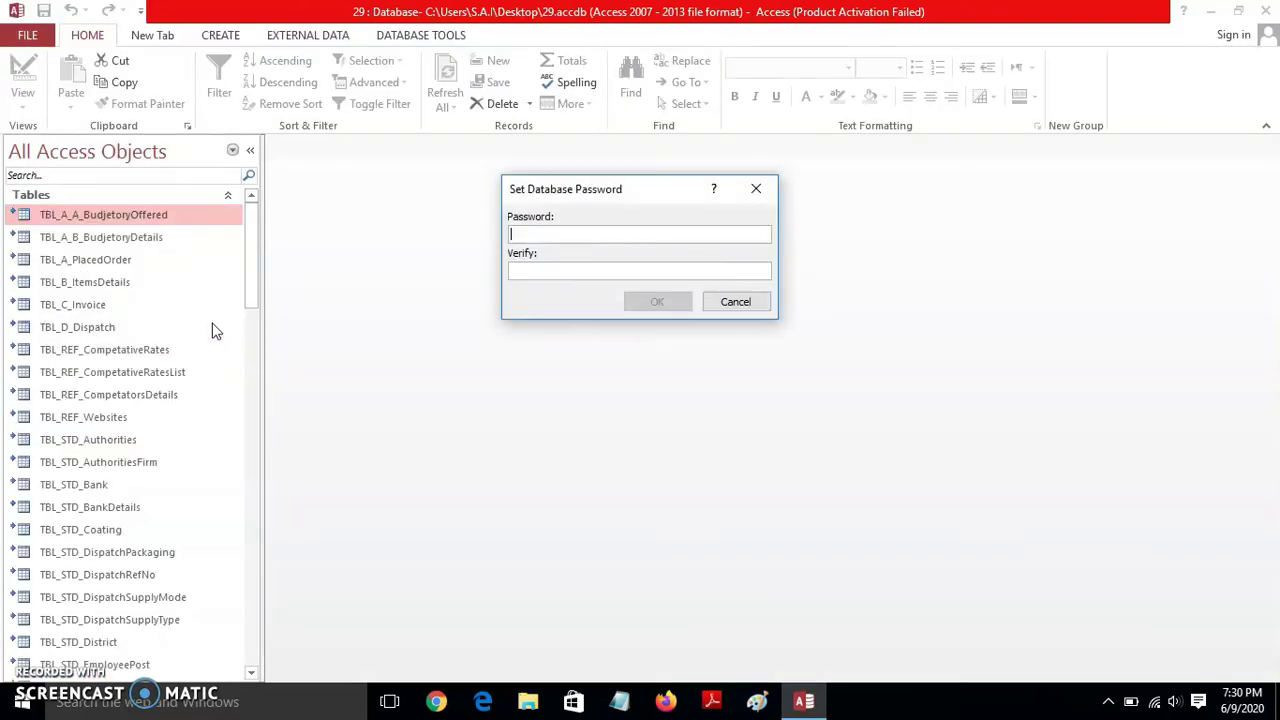
pyautogui.click(588, 240)
pyautogui.write('*')
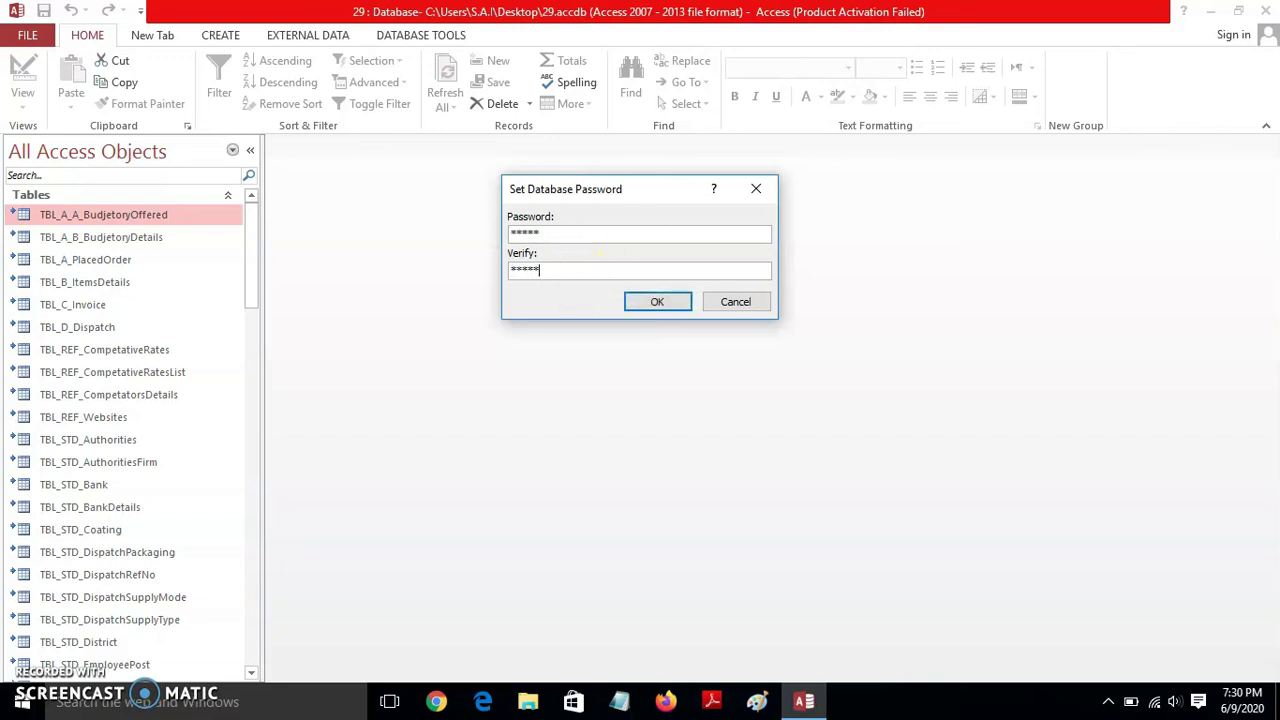
pyautogui.click(657, 302)
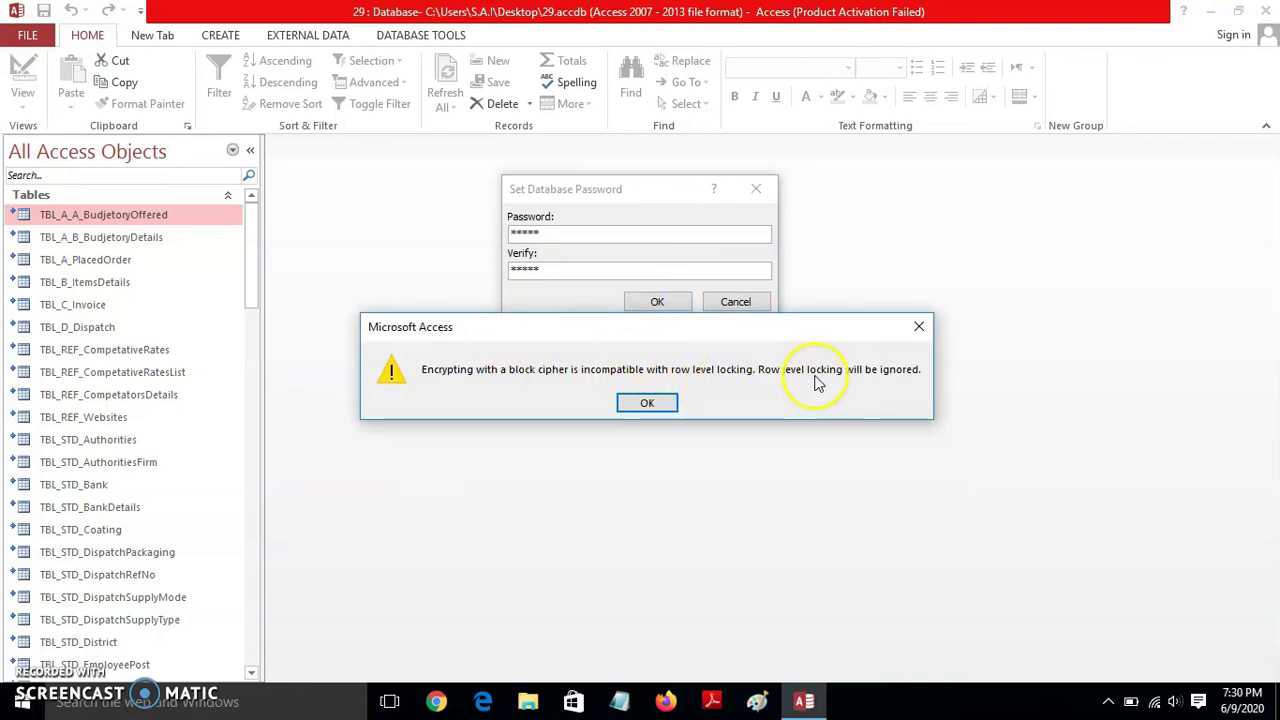
pyautogui.click(648, 403)
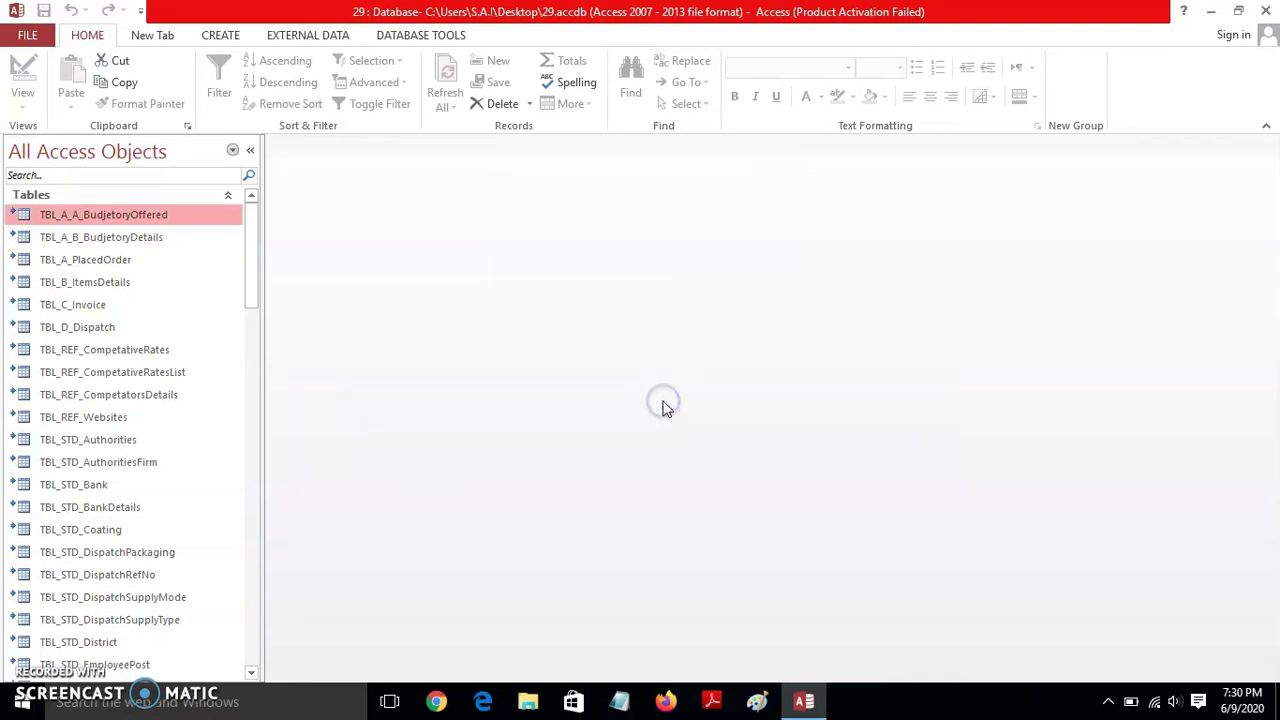
# - Quit Access and reopen desktop 29 by entering its database password, closing the activation notice and dashboard
pyautogui.moveTo(252, 234)
pyautogui.mouseDown()
pyautogui.moveTo(248, 597)
pyautogui.moveTo(249, 217)
pyautogui.mouseUp()
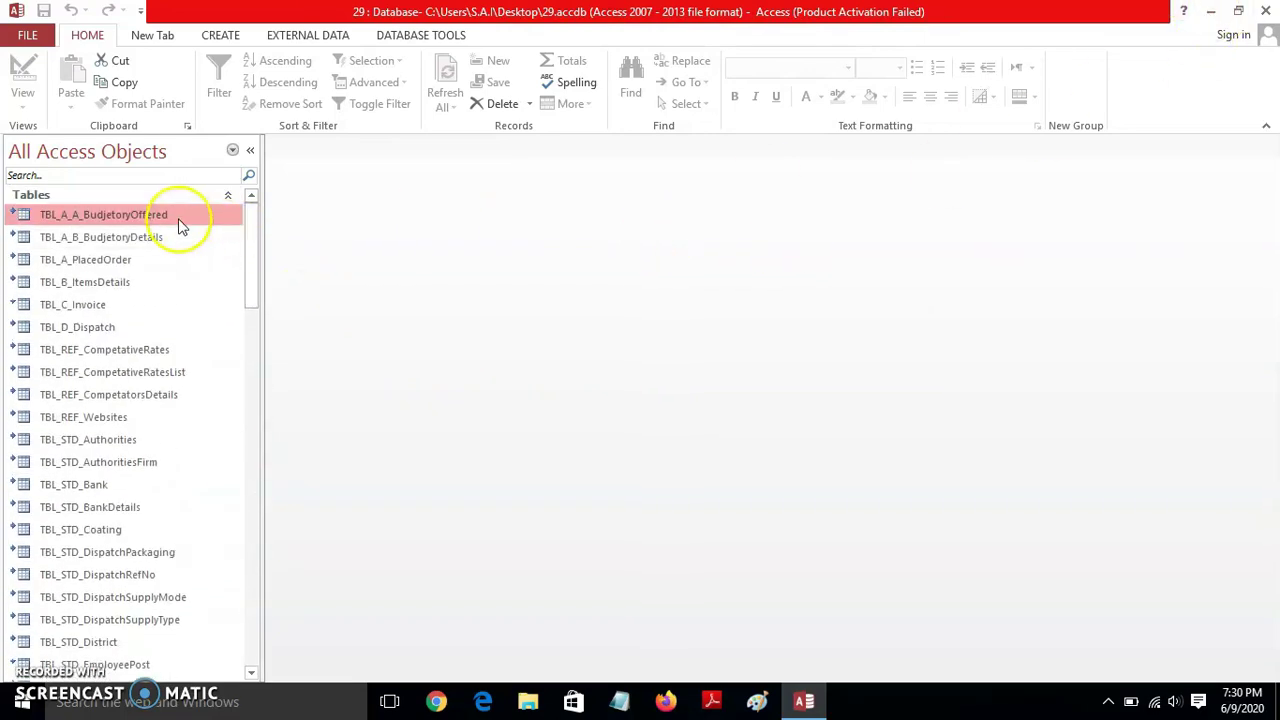
pyautogui.click(1264, 11)
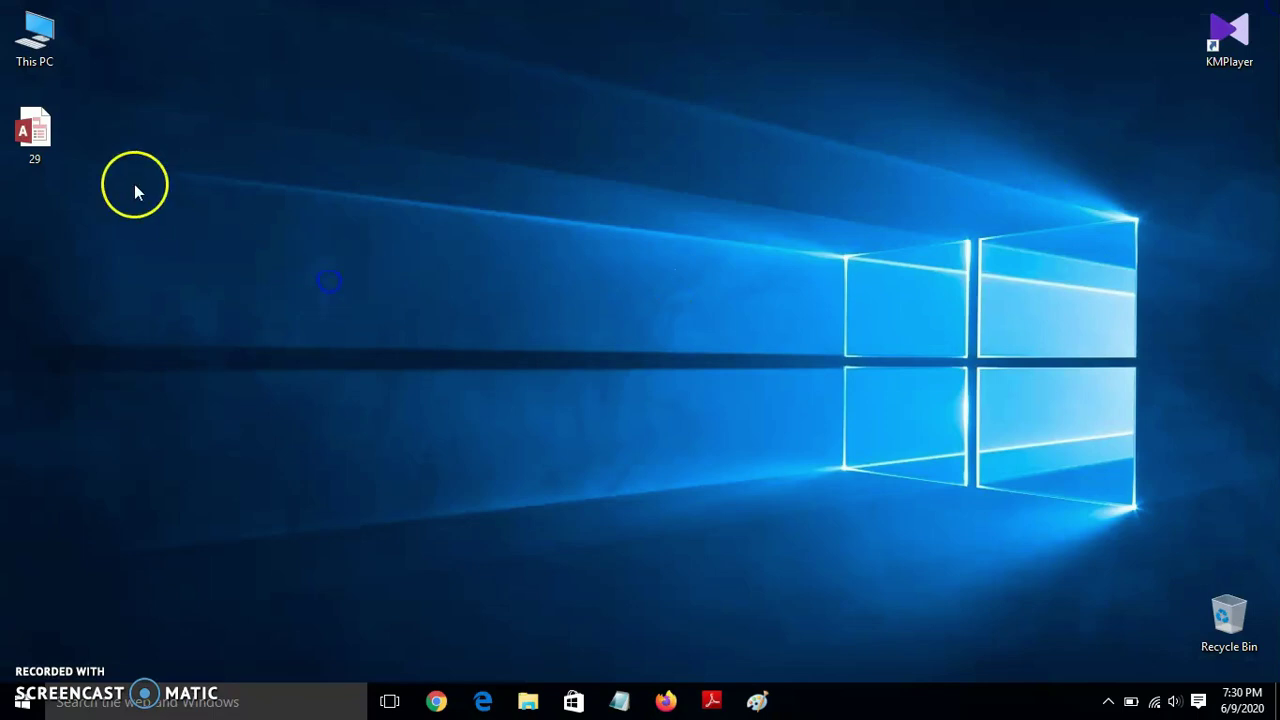
pyautogui.doubleClick(38, 130)
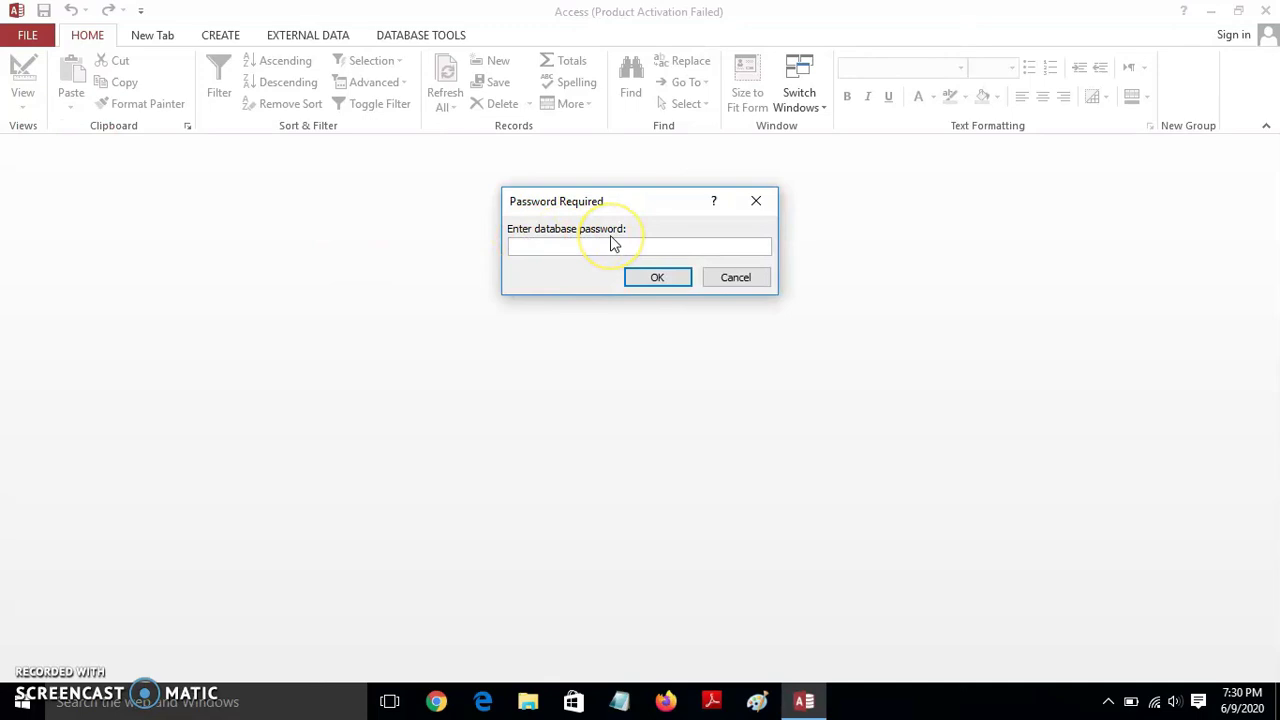
pyautogui.write('12345')
pyautogui.click(676, 278)
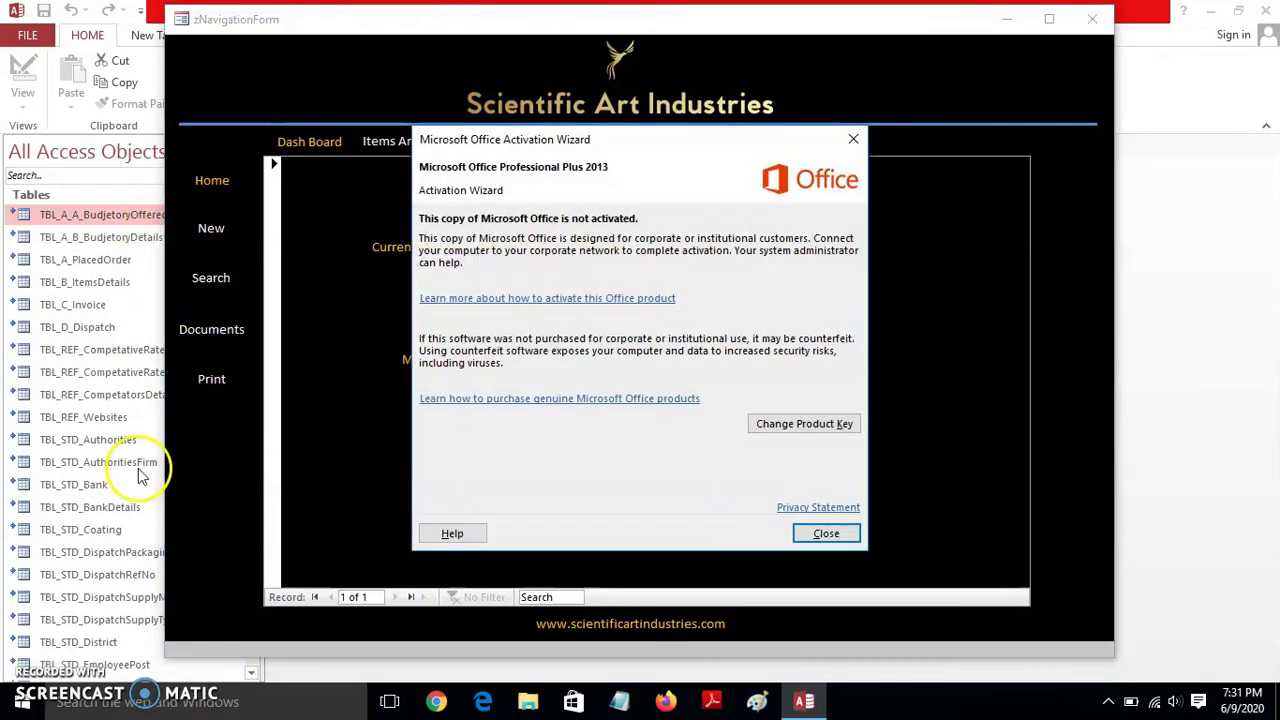
pyautogui.click(808, 537)
pyautogui.click(1088, 19)
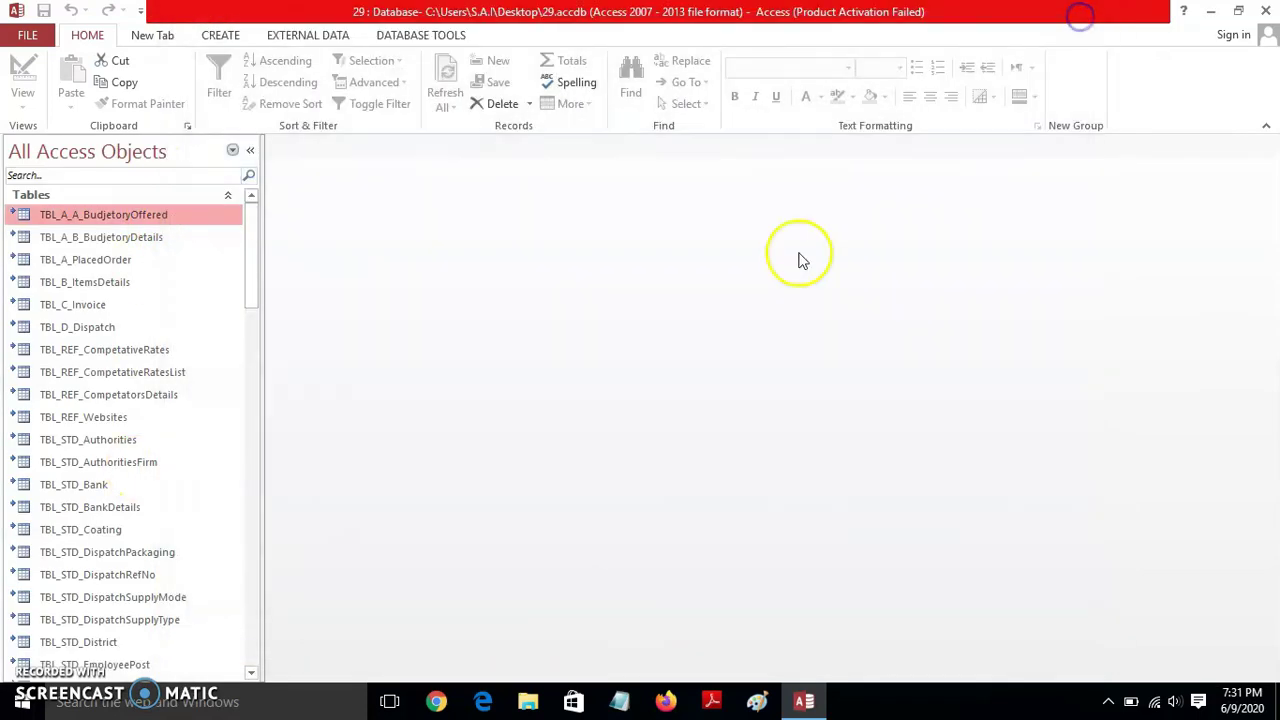